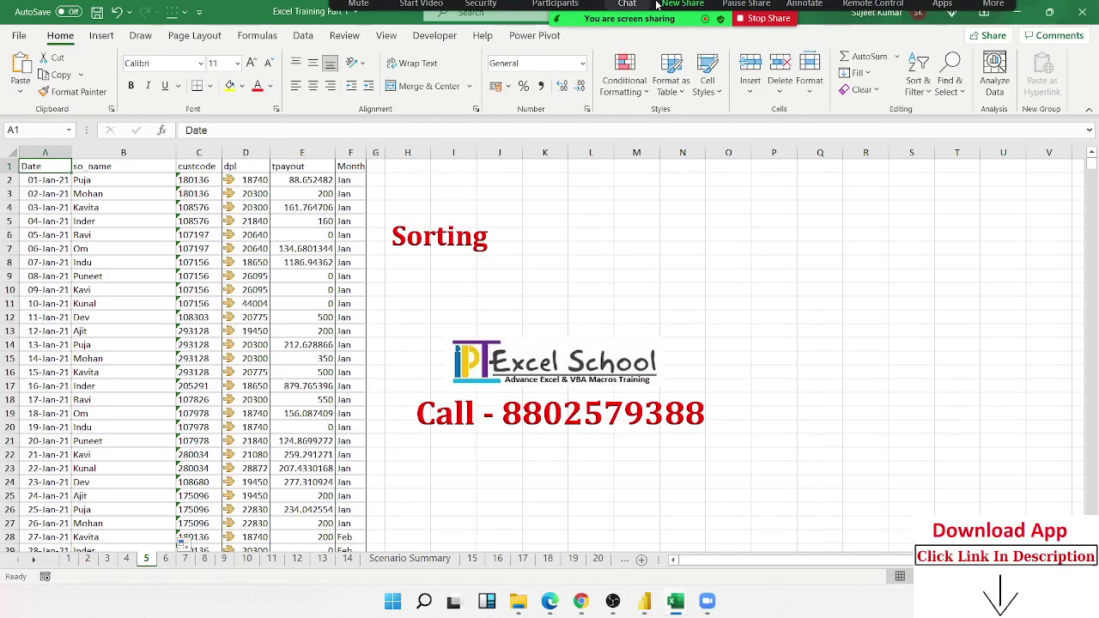
Dismiss the meeting options and move along the header row to the tpayout column
left_click(994, 18)
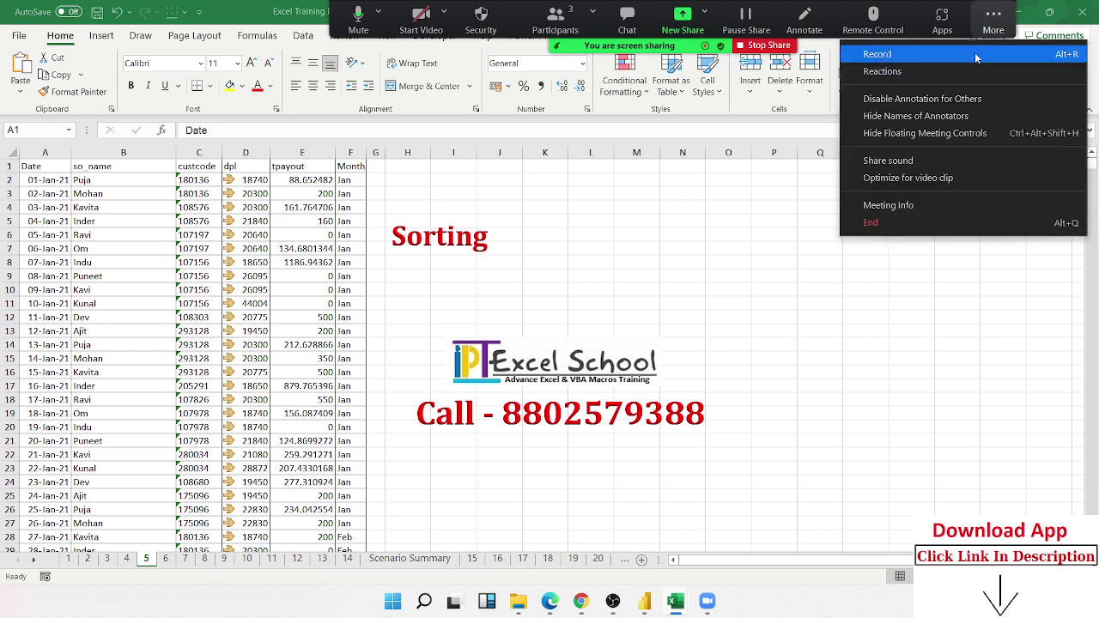
key("Escape")
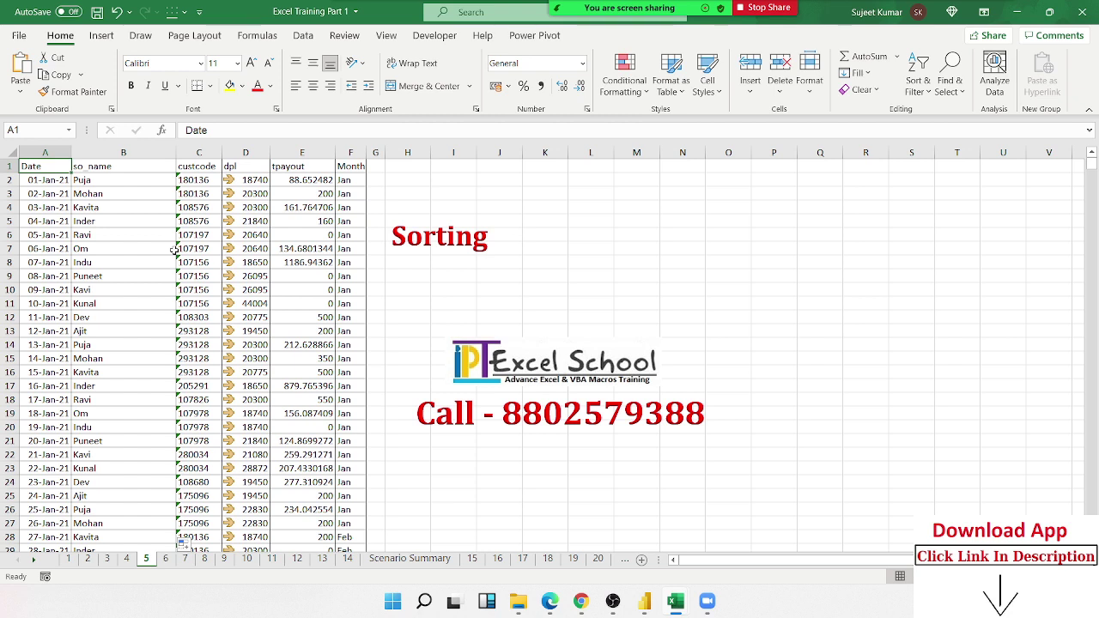
key("Right")
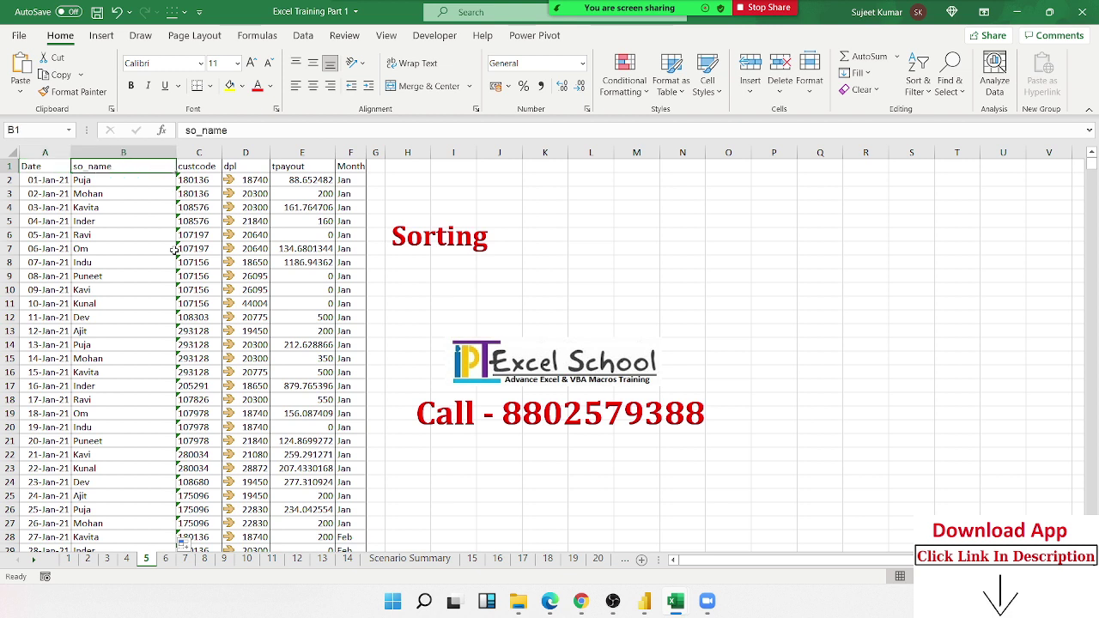
key("Right")
key("Right")
key("Right")
key("Right")
key("Left")
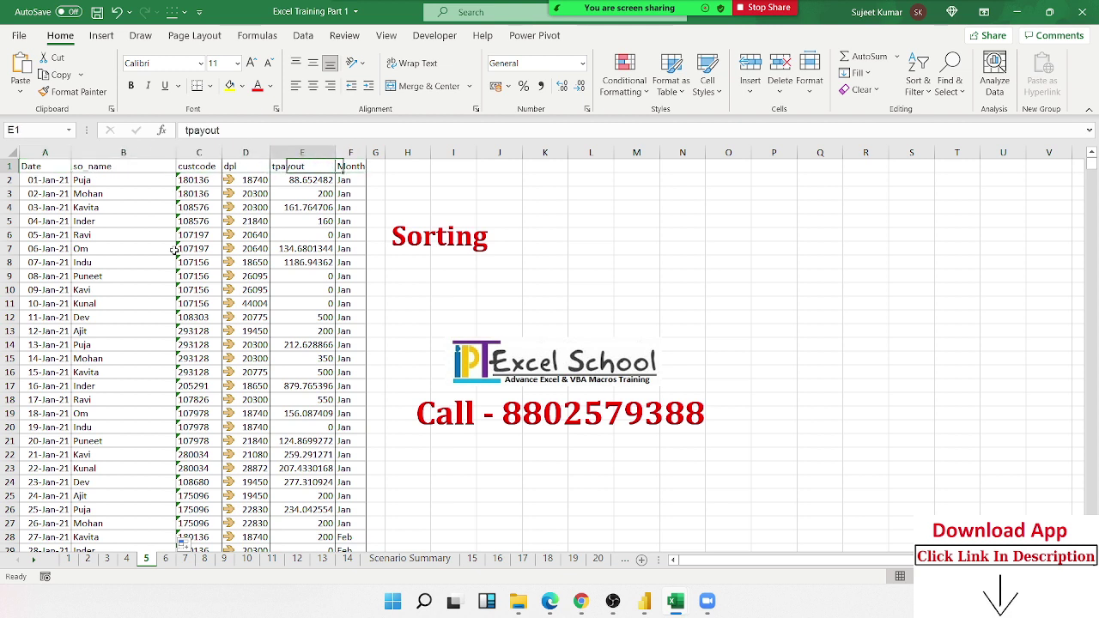
key("Left")
key("Right")
Sort the table by tpayout from largest to smallest, then select A1:F16
left_click(918, 79)
left_click(946, 112)
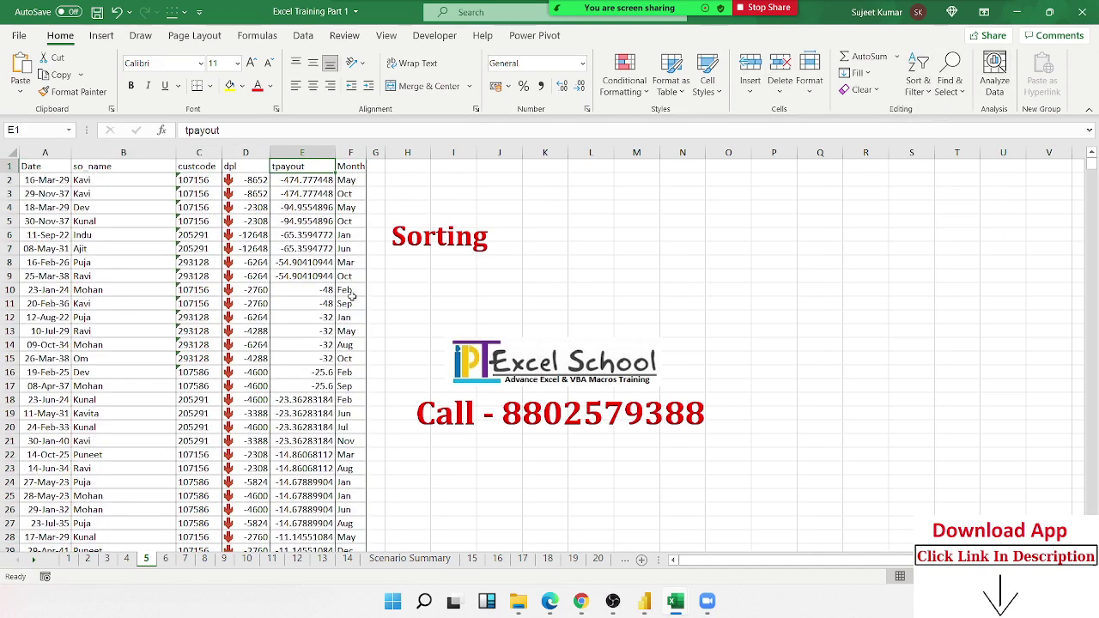
left_click(949, 73)
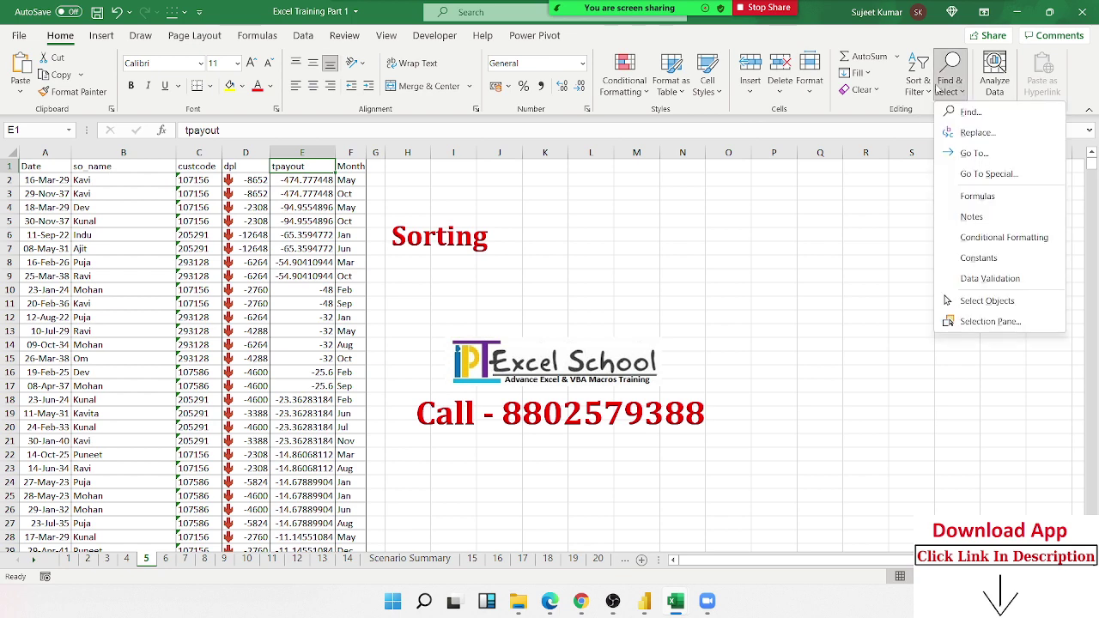
left_click(918, 79)
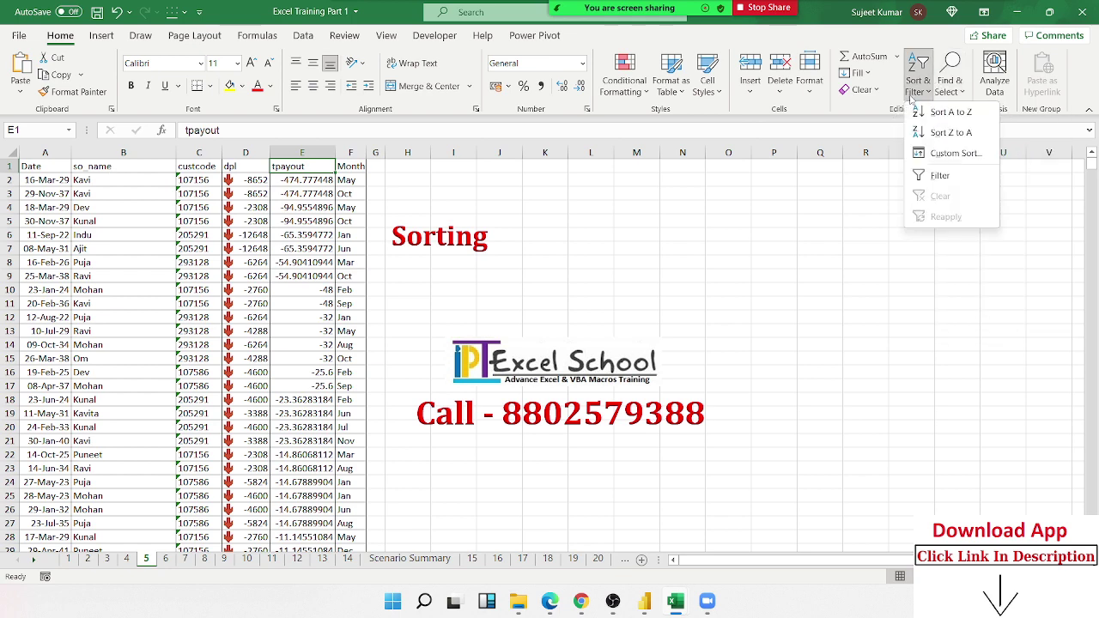
left_click(951, 133)
left_click_drag(37, 165, 364, 373)
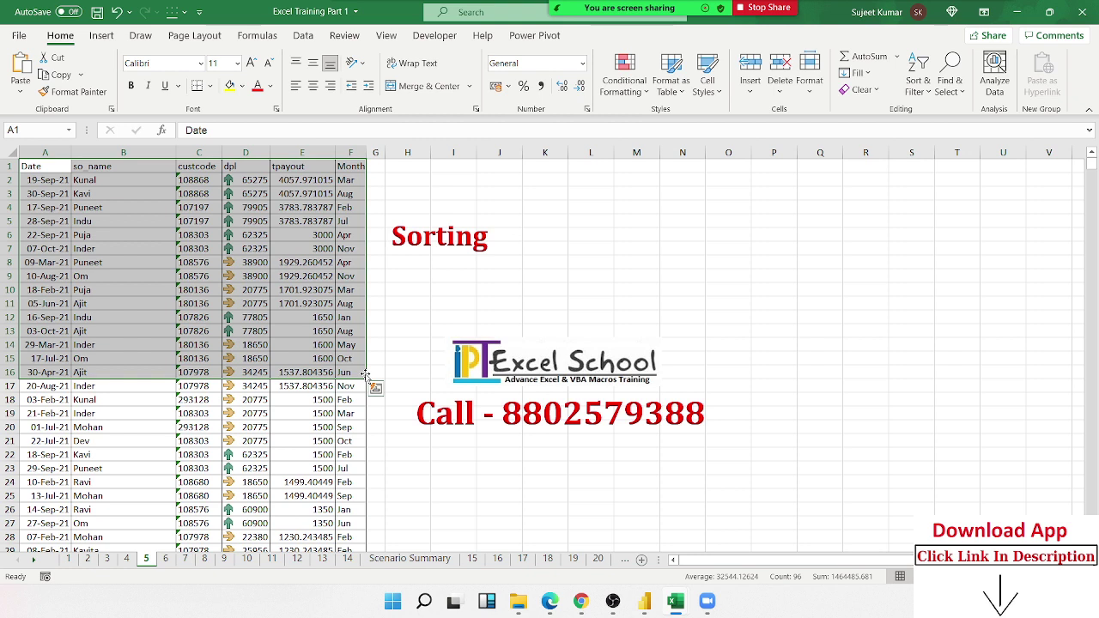
key("ctrl+Home")
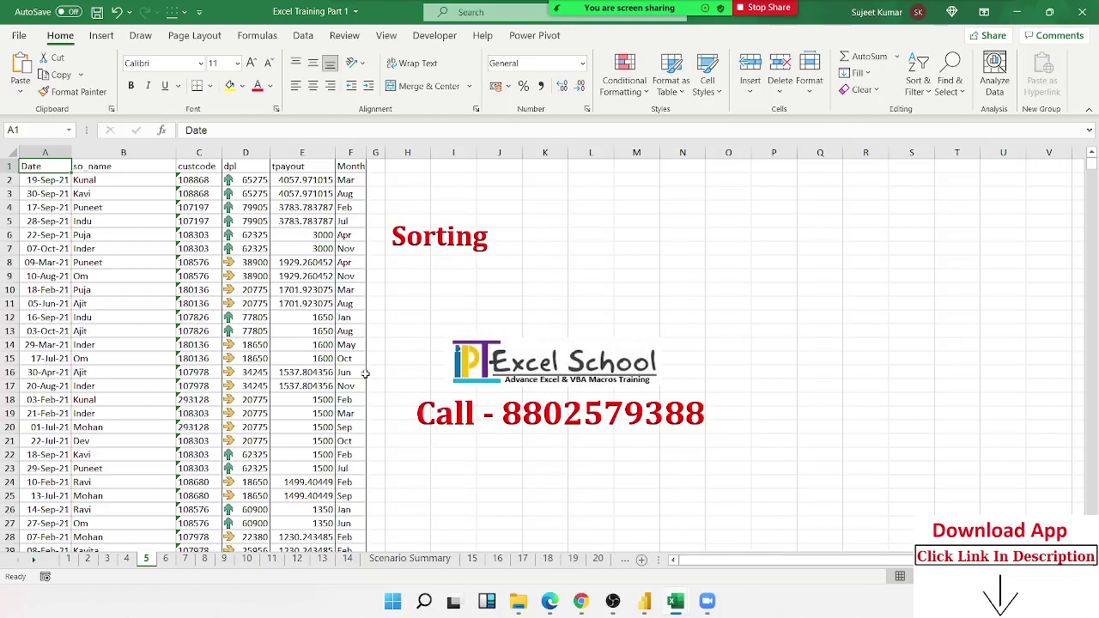
key("Right")
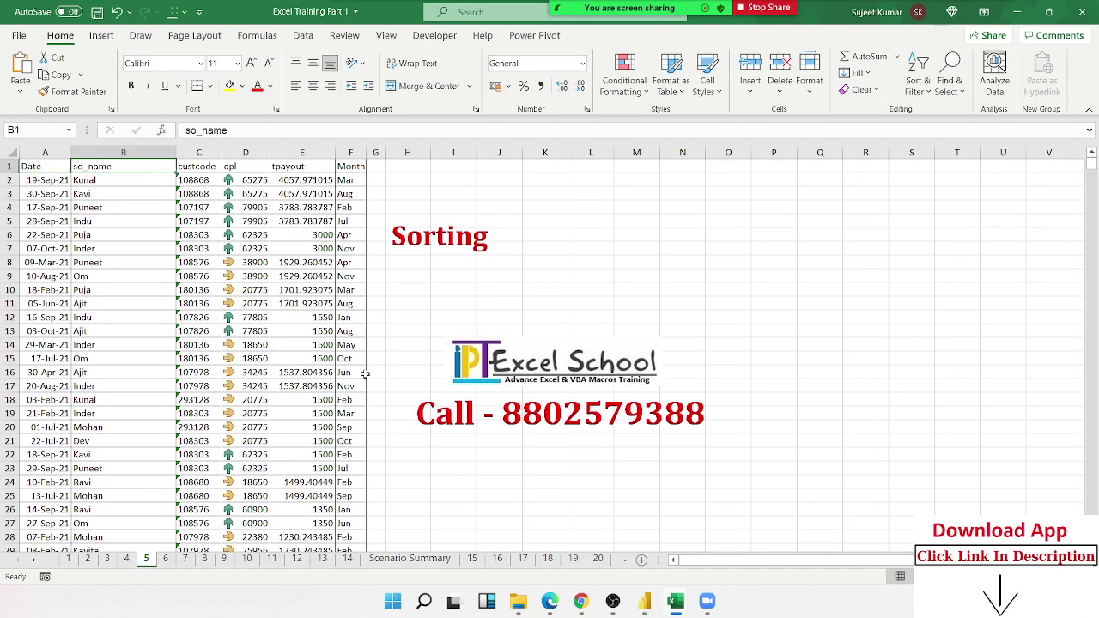
key("shift+Down")
key("Left")
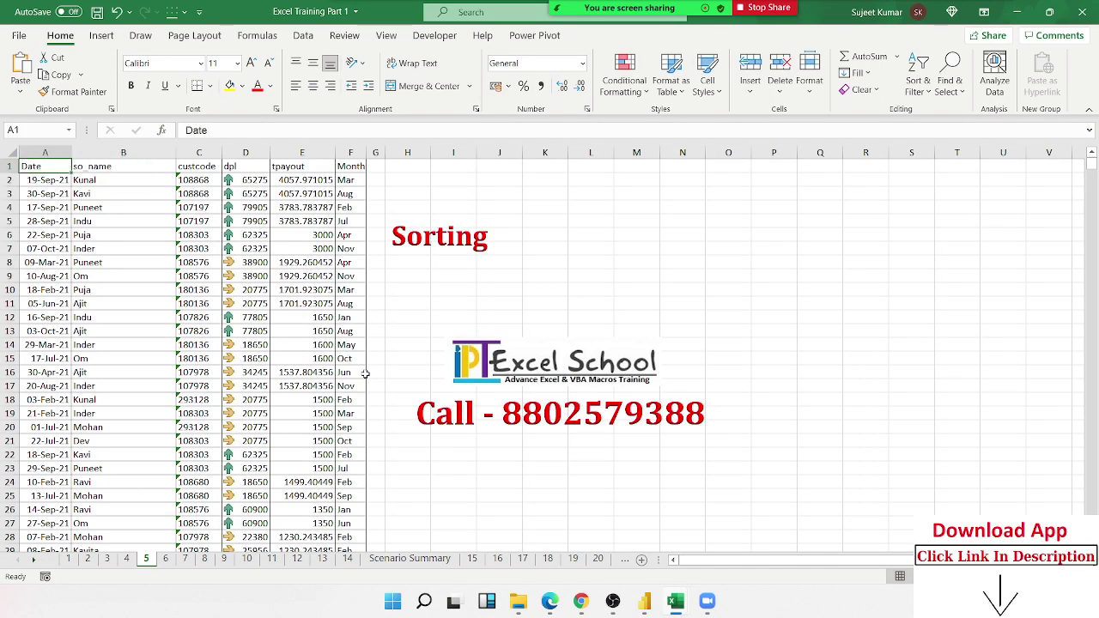
key("shift+Down")
key("Right")
key("shift+Down")
key("Left")
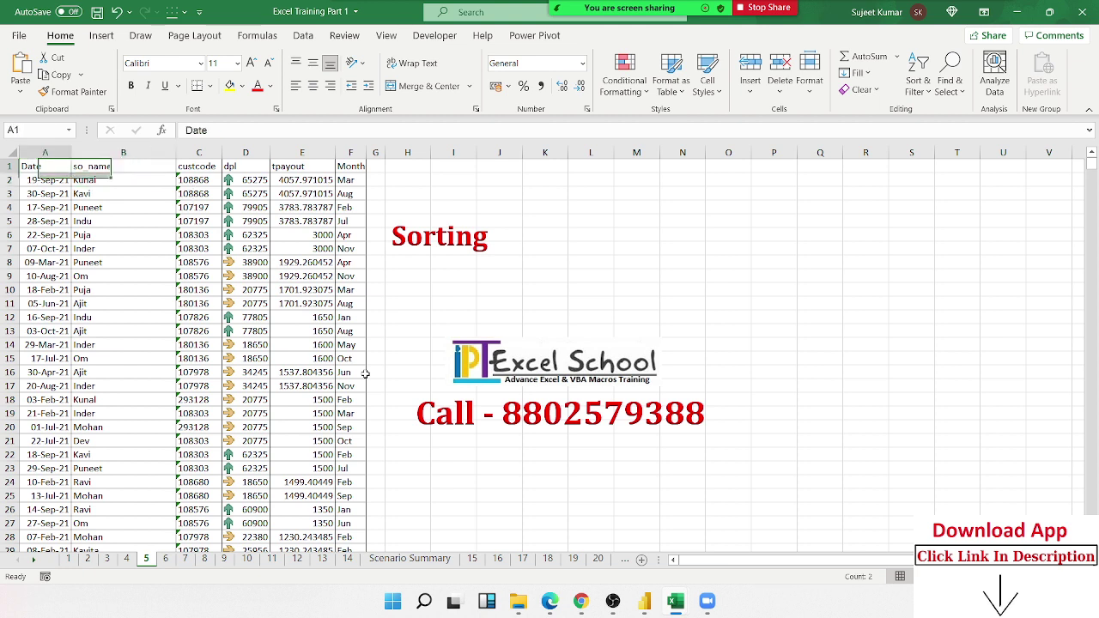
key("shift+Down")
key("Right")
key("Right")
key("Right")
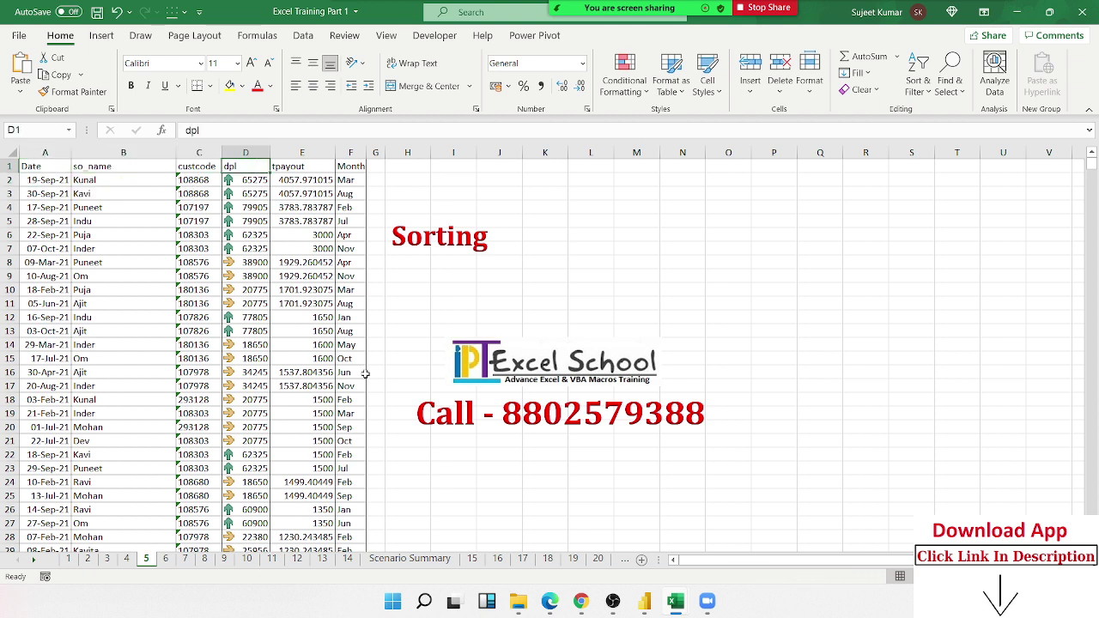
key("Right")
key("shift+Down")
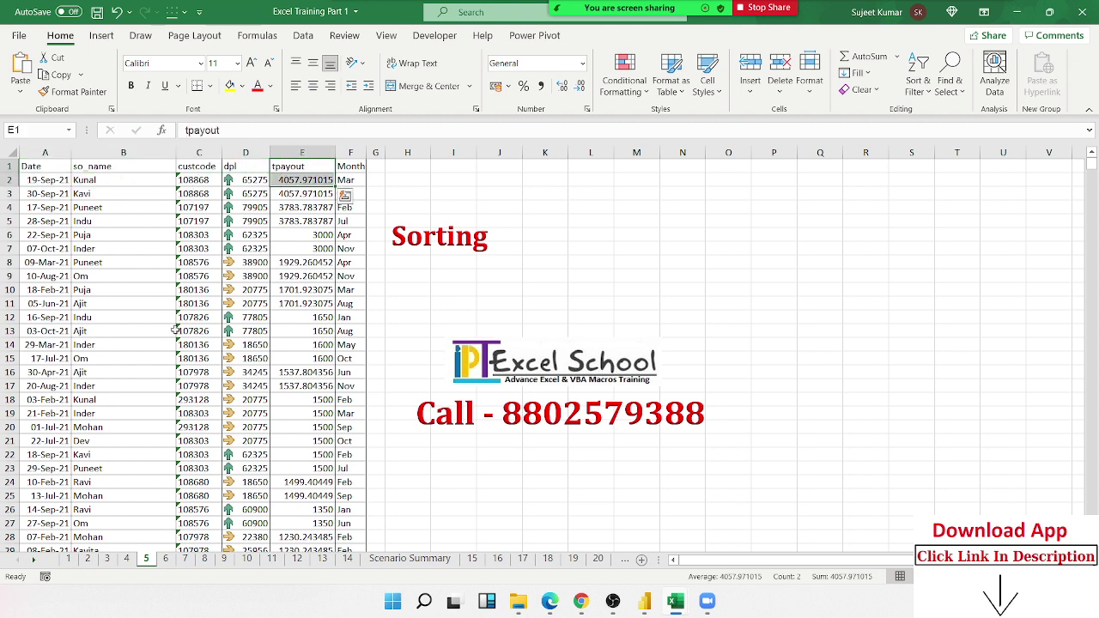
left_click(189, 234)
Start a custom sort with so_name, A to Z, as the first level
left_click(918, 81)
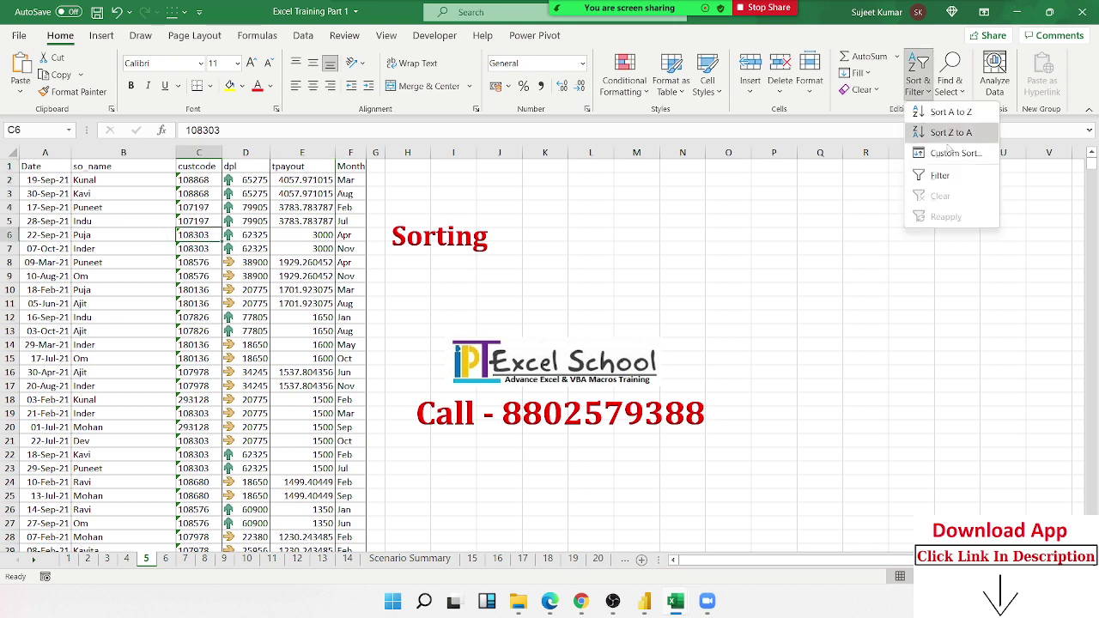
left_click(953, 152)
left_click(438, 234)
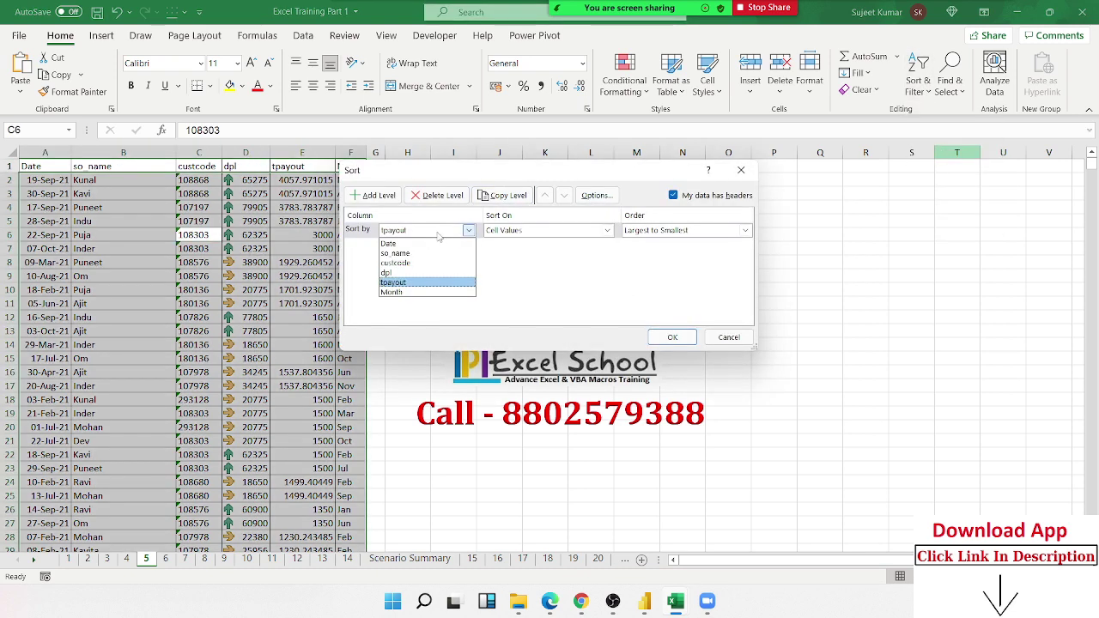
left_click(438, 249)
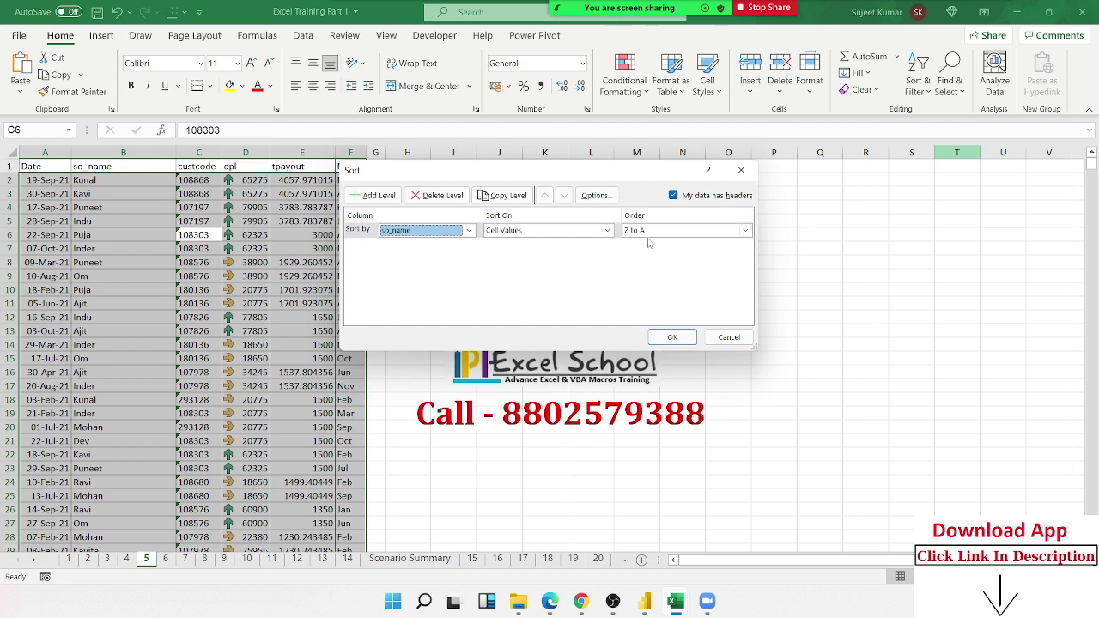
left_click(744, 230)
left_click(646, 243)
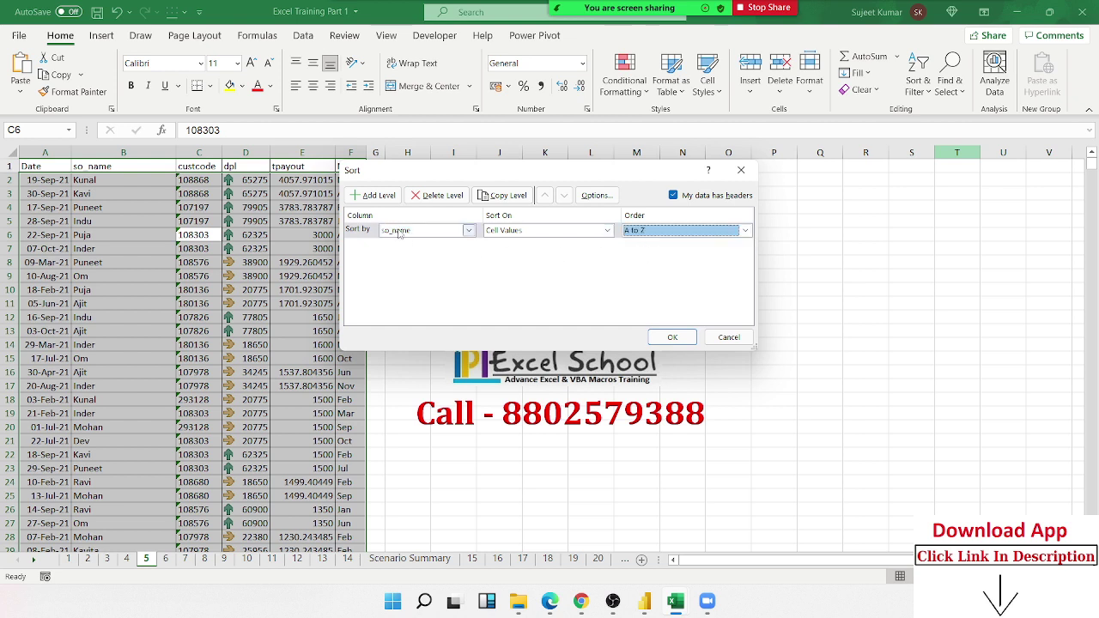
Add Date oldest-first and tpayout smallest-first sort levels and apply the sort
left_click(378, 196)
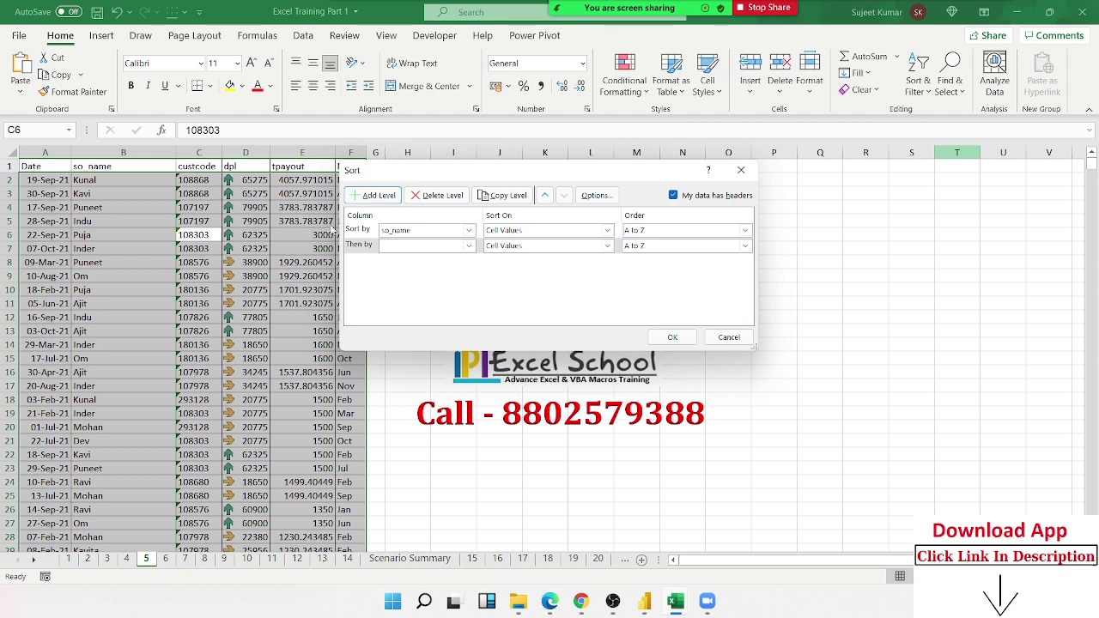
left_click(397, 245)
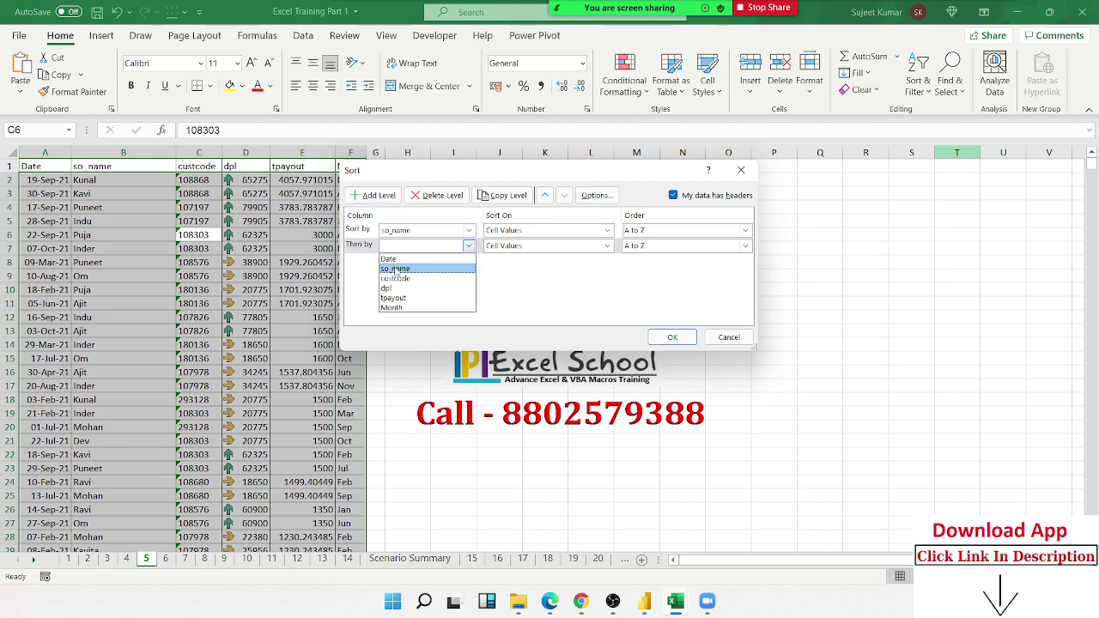
left_click(393, 259)
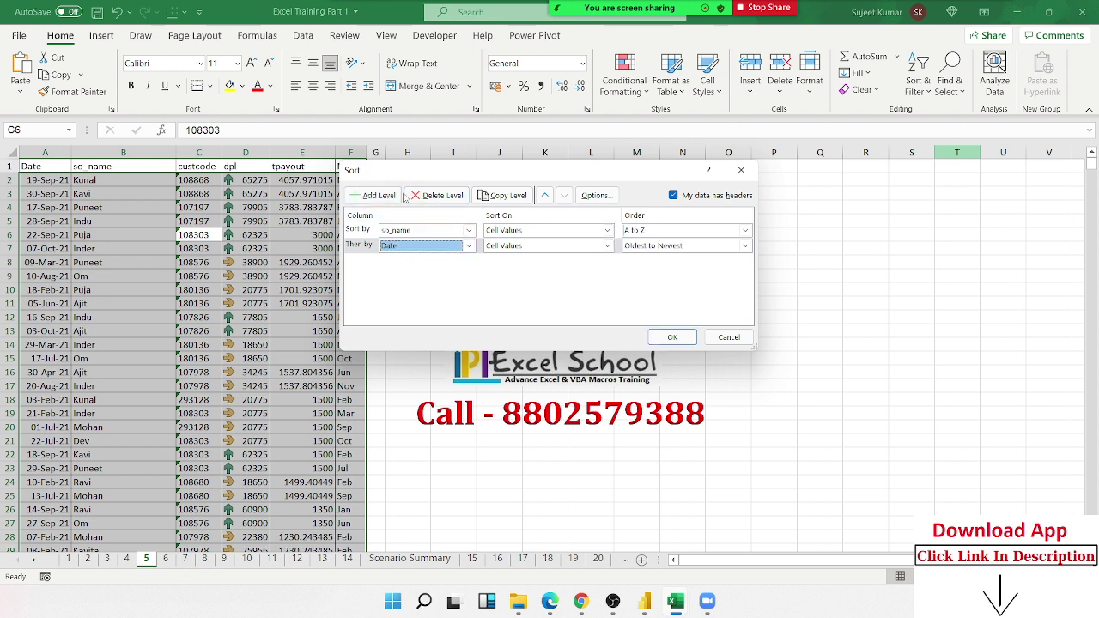
left_click(374, 203)
left_click(416, 261)
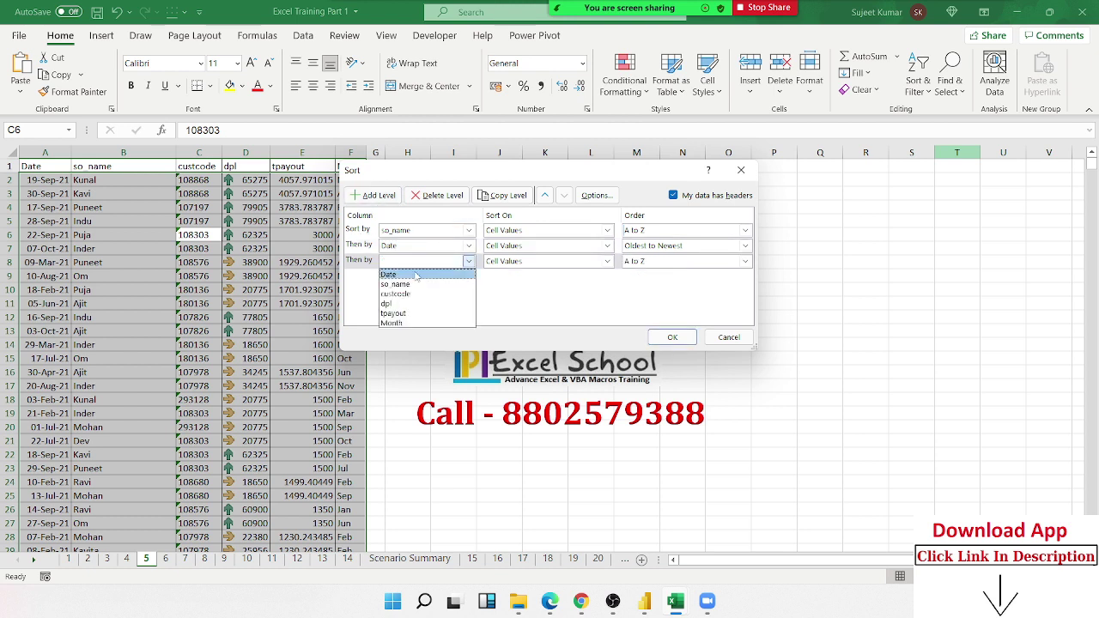
left_click(420, 313)
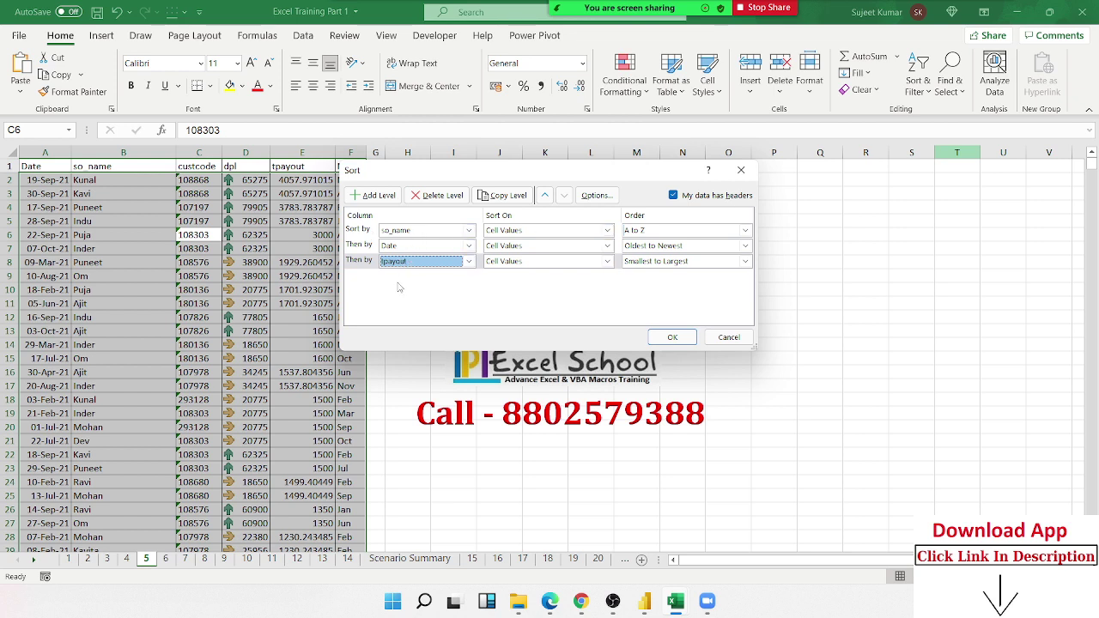
left_click(672, 338)
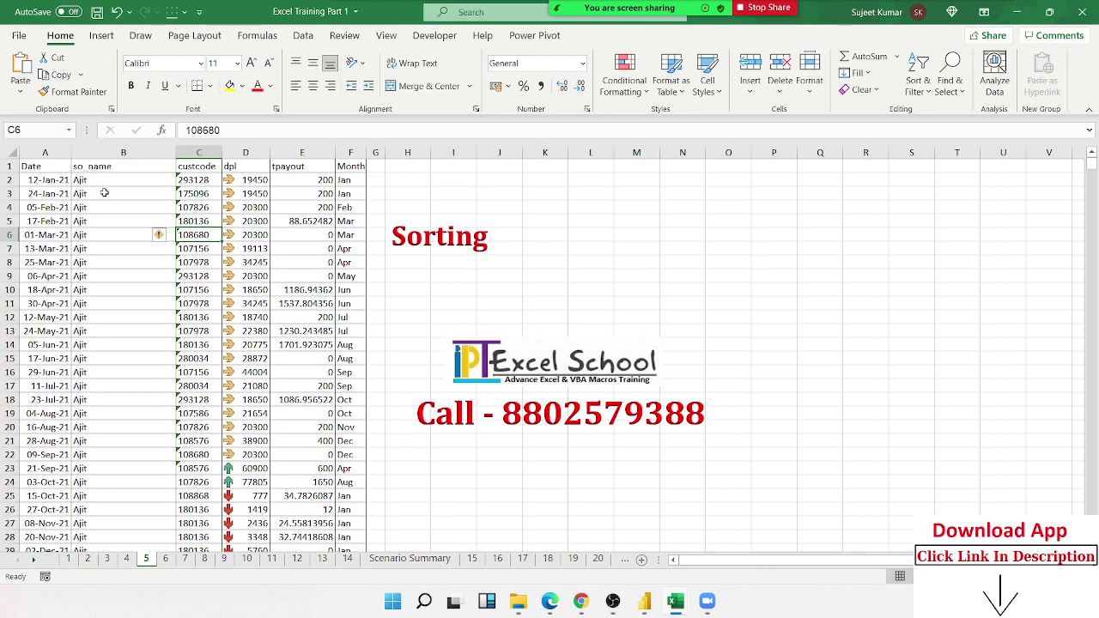
Inspect Ajit's names, dates and top tpayout values (200, 200, 200, 88.652482), then select B8
left_click_drag(103, 180, 97, 360)
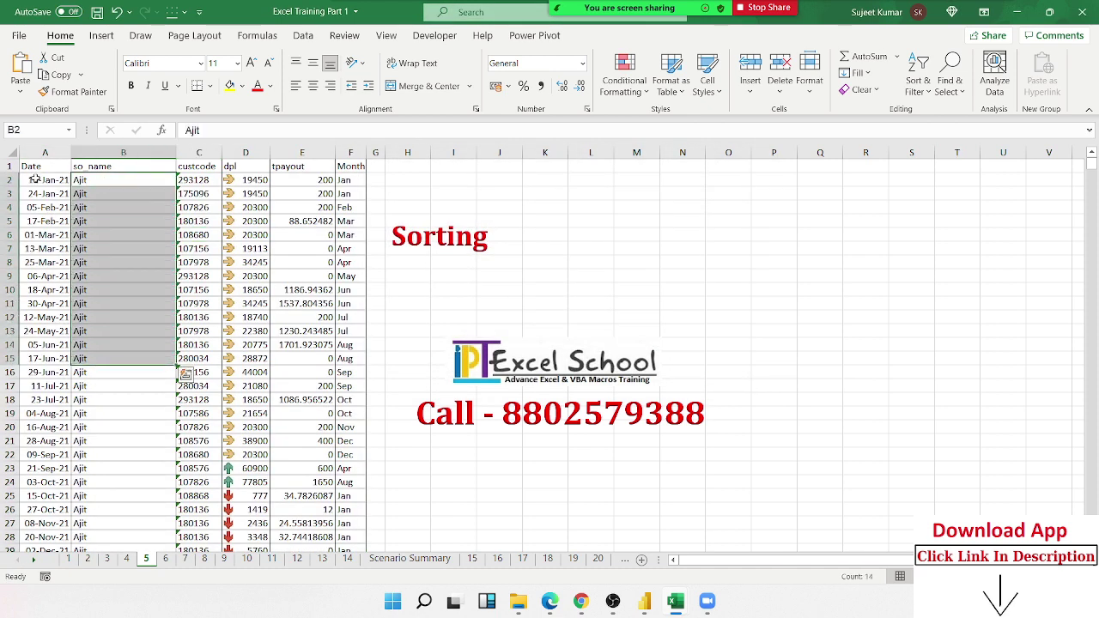
left_click_drag(36, 180, 27, 372)
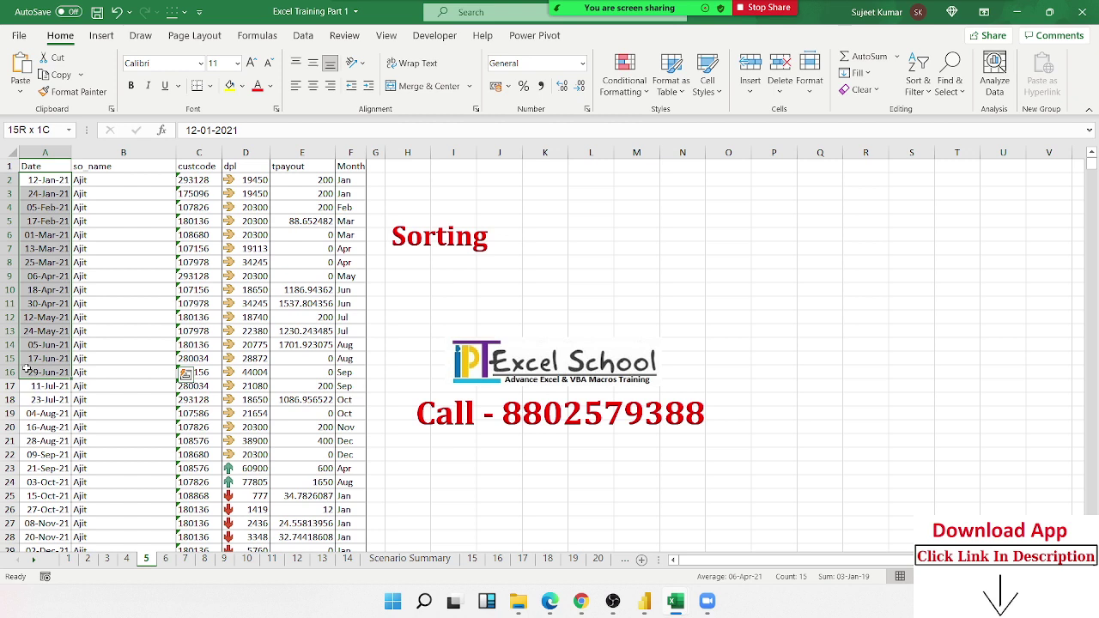
left_click_drag(310, 179, 284, 416)
left_click(296, 261)
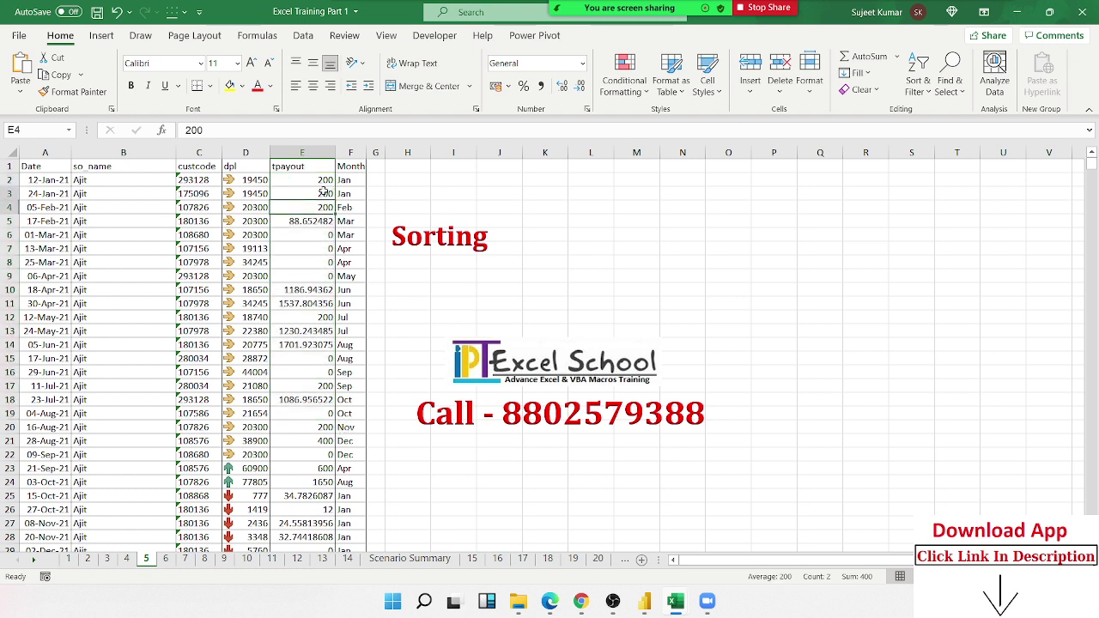
left_click_drag(324, 208, 320, 180)
left_click_drag(302, 225, 29, 220)
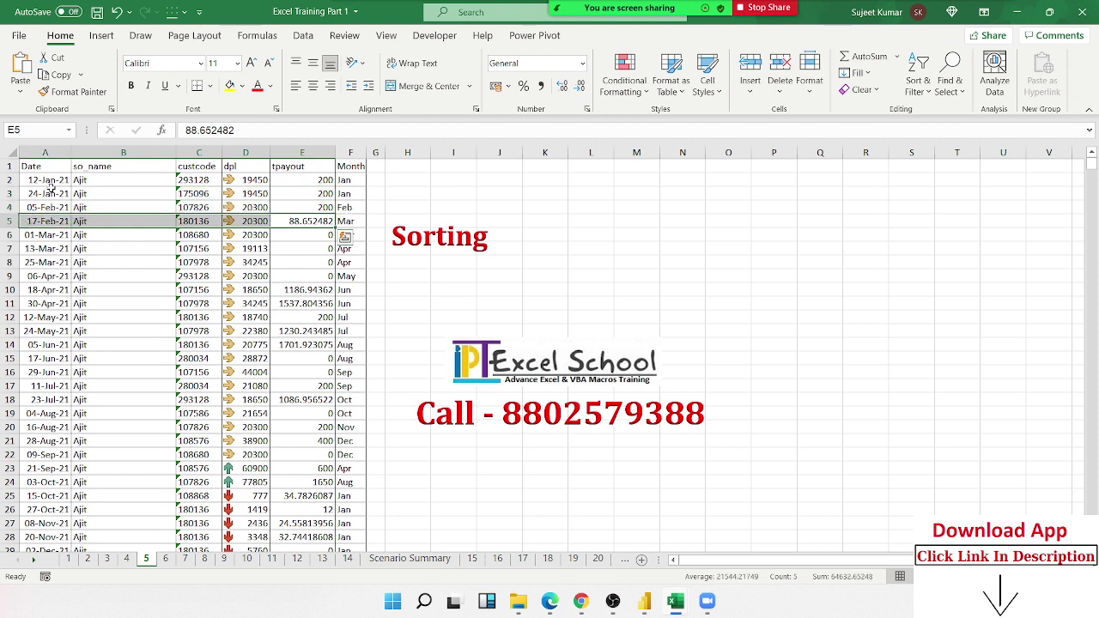
left_click(167, 264)
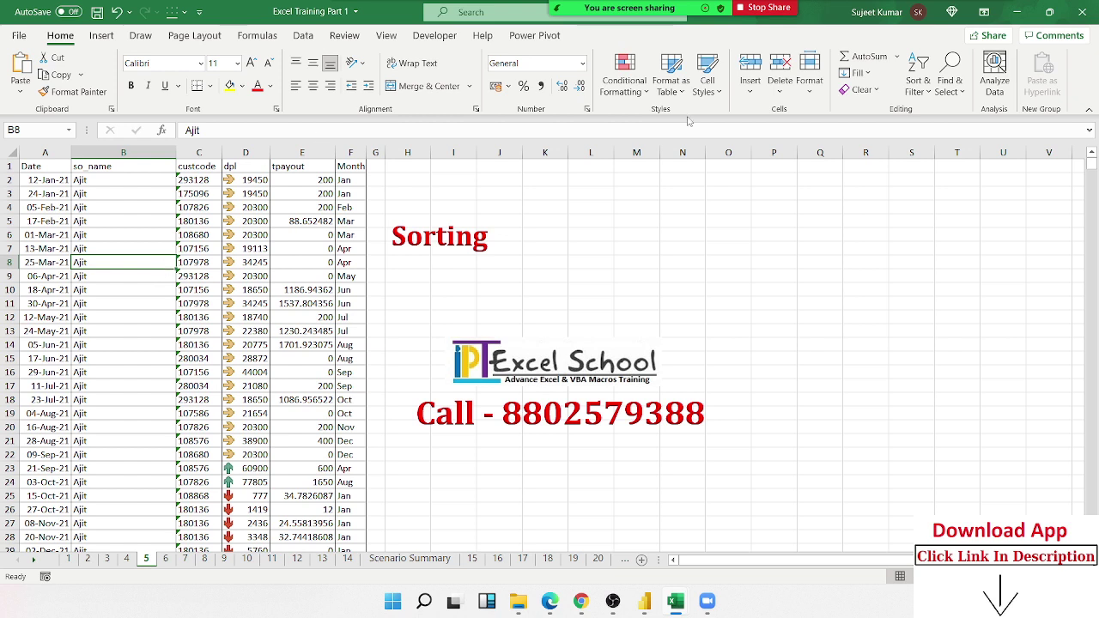
left_click(918, 86)
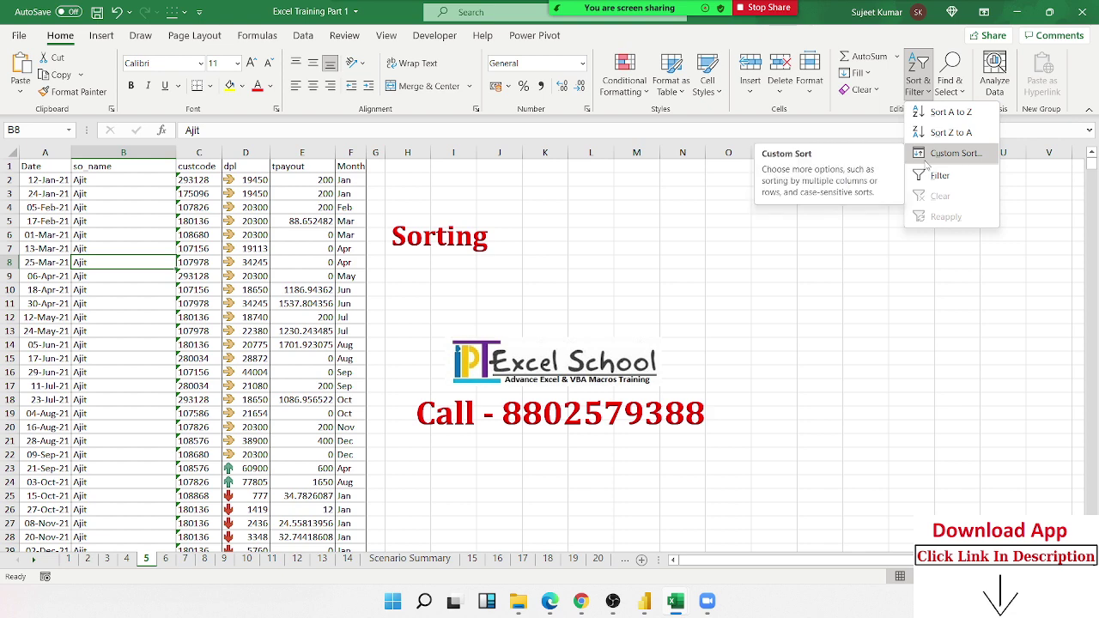
Delete the tpayout and Date sort levels and sort by Month alone, A to Z
left_click(927, 163)
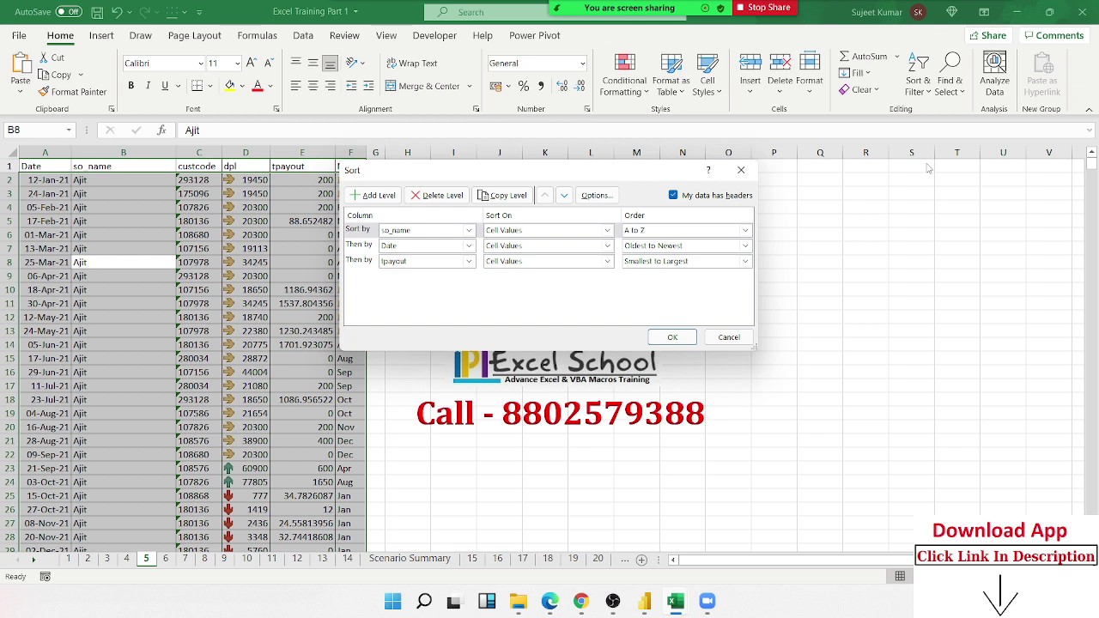
left_click(425, 261)
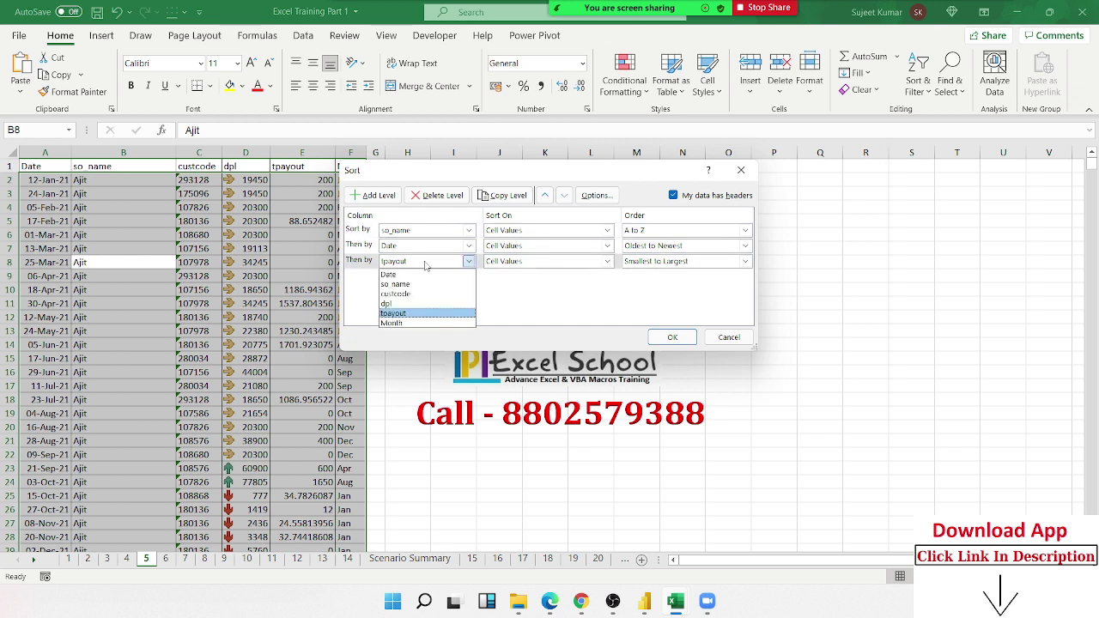
left_click(436, 194)
left_click(436, 195)
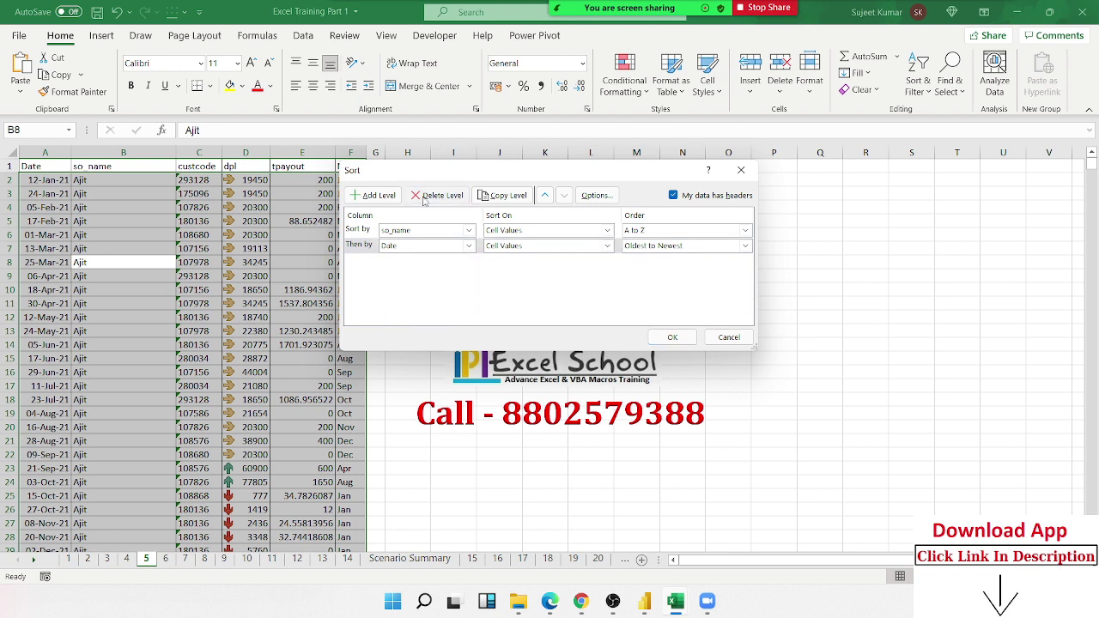
left_click(436, 195)
left_click(410, 232)
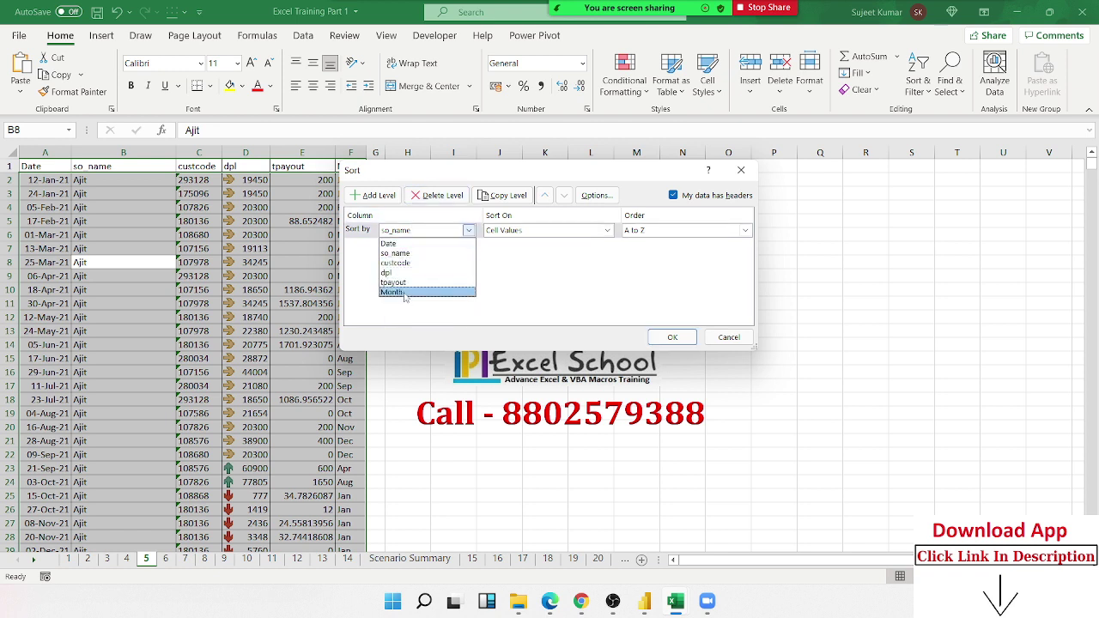
left_click(407, 297)
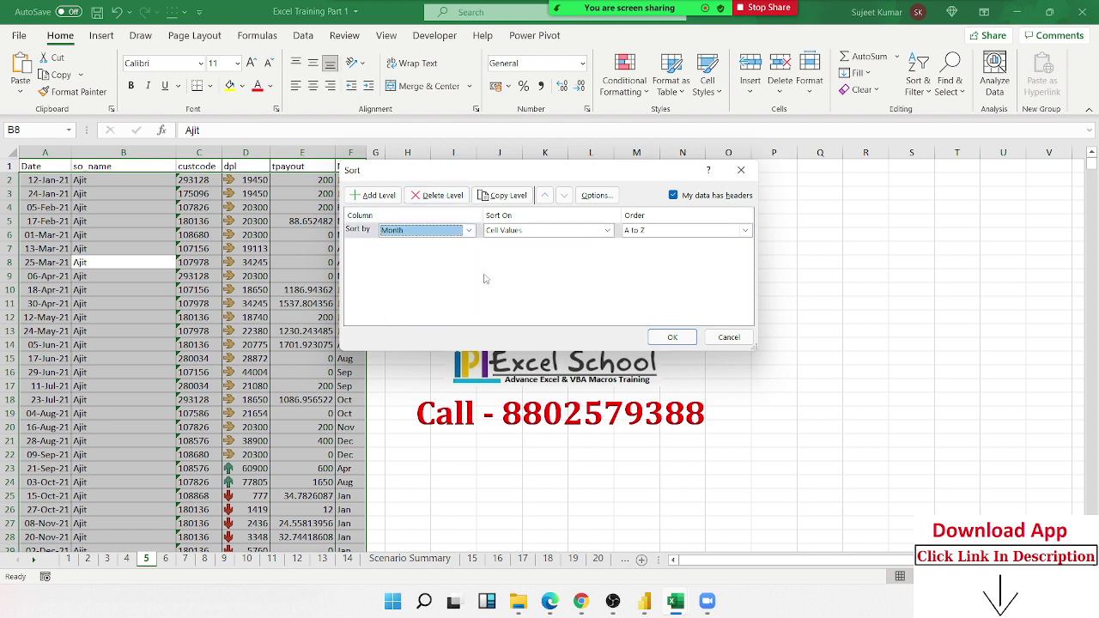
left_click(672, 337)
left_click(349, 234)
scroll(349, 249, "down", 8)
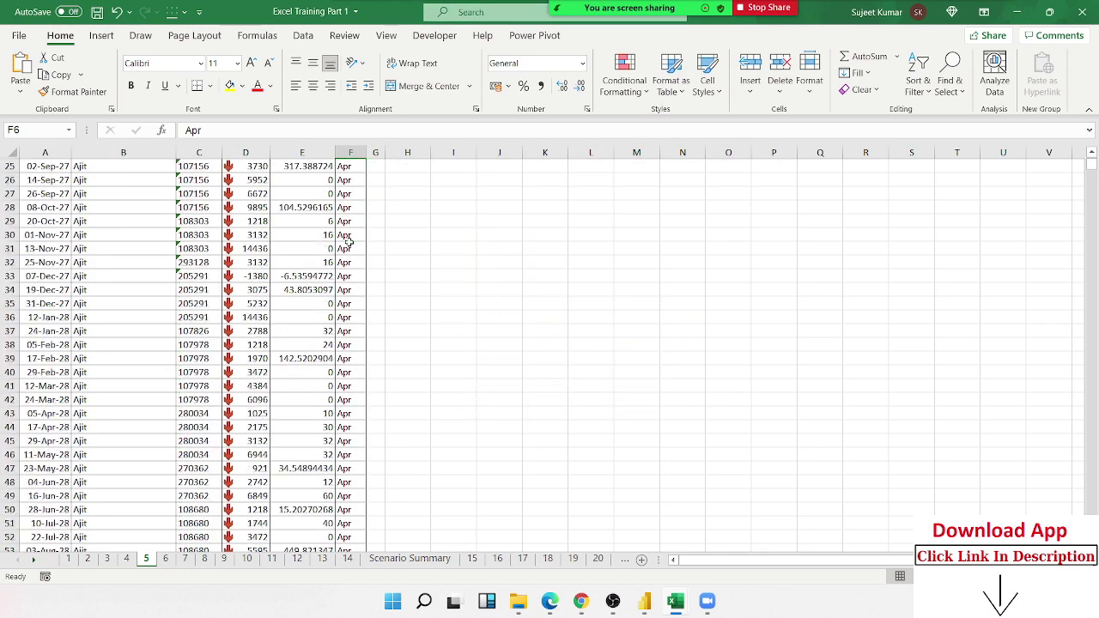
scroll(349, 264, "down", 10)
scroll(349, 264, "down", 4)
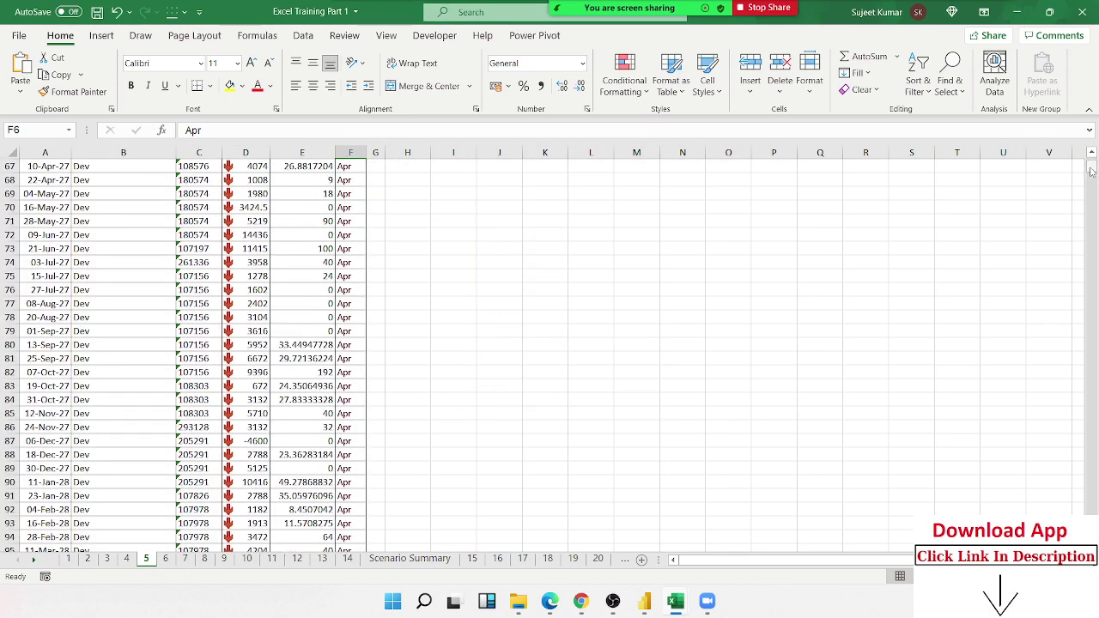
mouse_move(1092, 168)
left_mouse_down()
mouse_move(1094, 225)
mouse_move(1091, 161)
left_mouse_up()
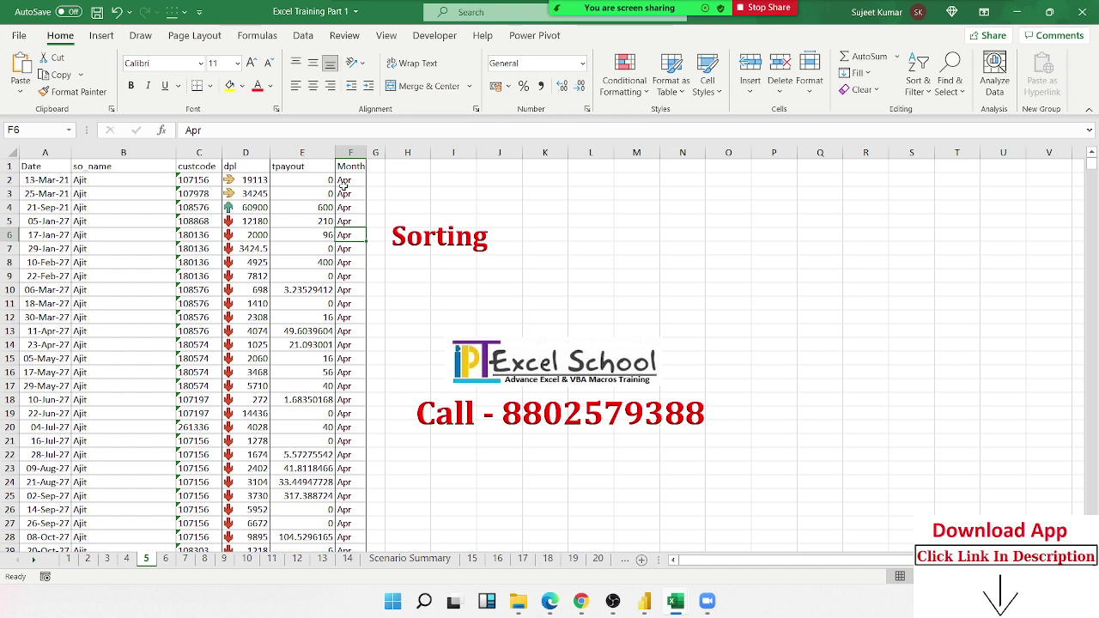
Sort by Month using the Jan, Feb, Mar… custom list so Jan rows lead
left_click(927, 92)
left_click(949, 152)
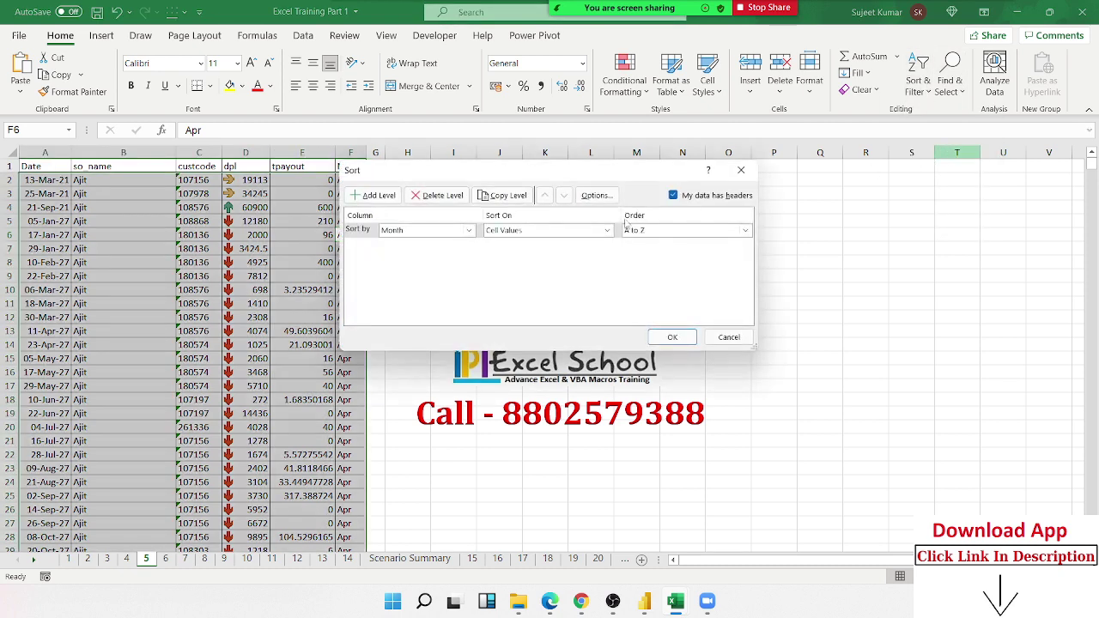
left_click(469, 231)
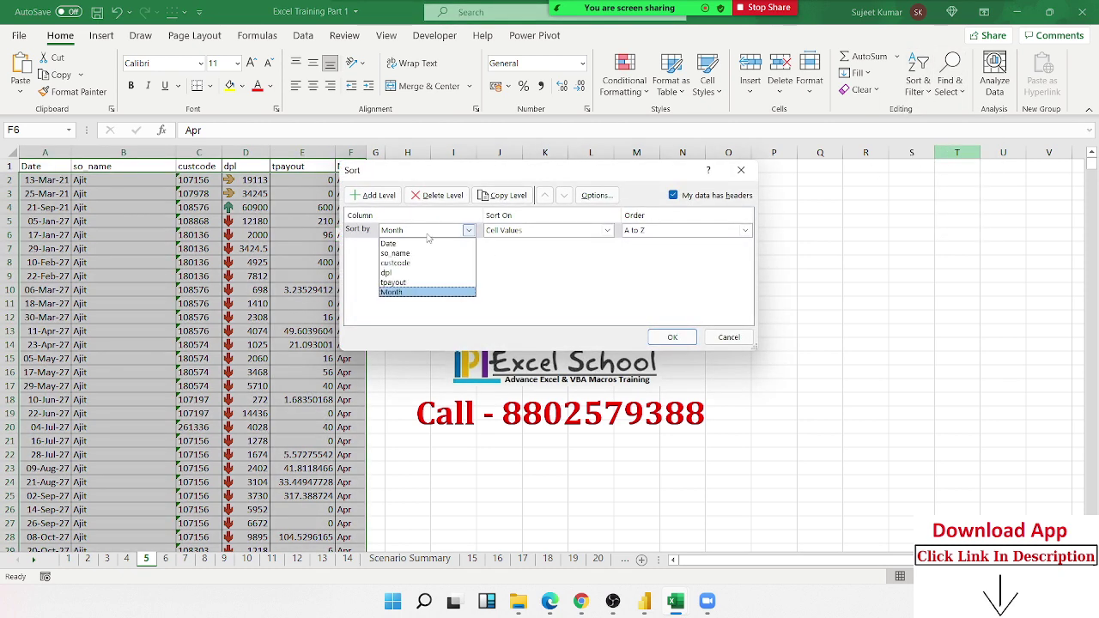
left_click(416, 293)
left_click(658, 232)
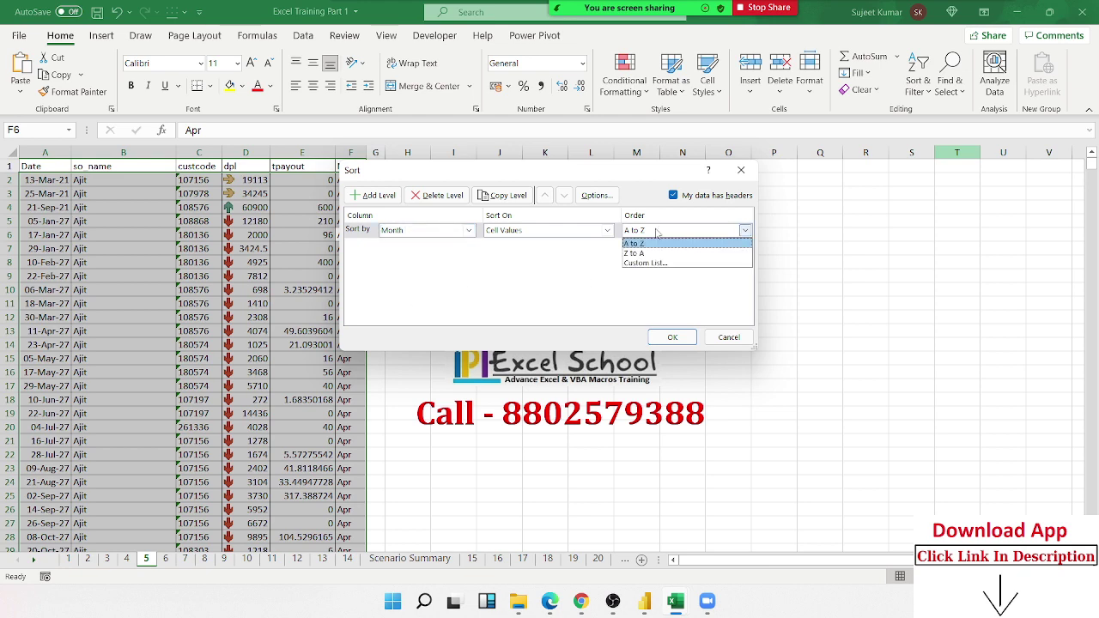
left_click(652, 263)
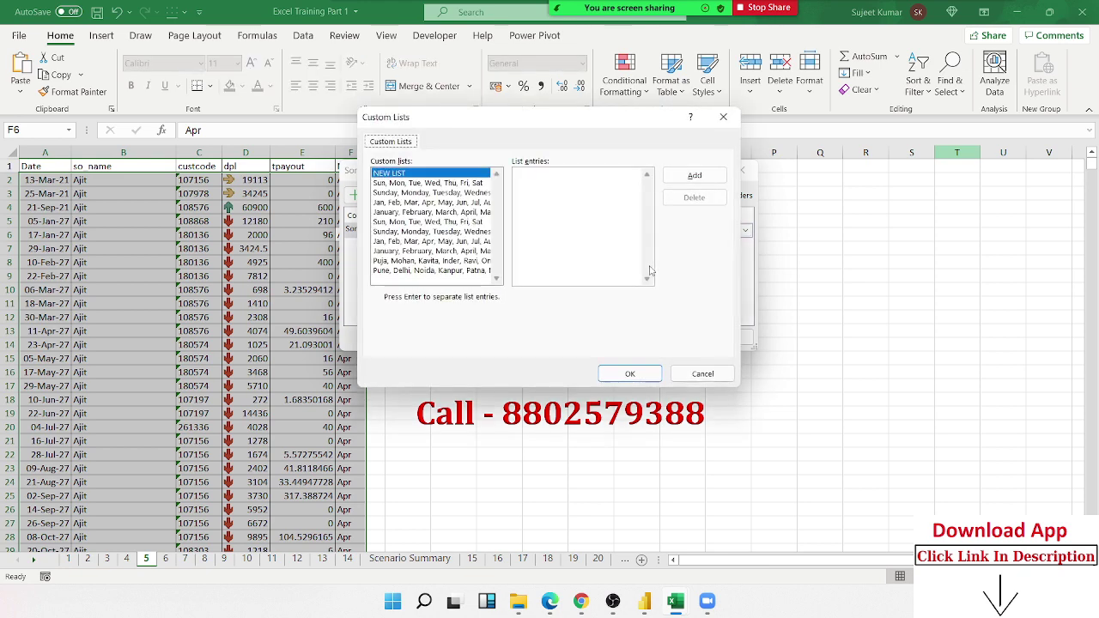
left_click(410, 241)
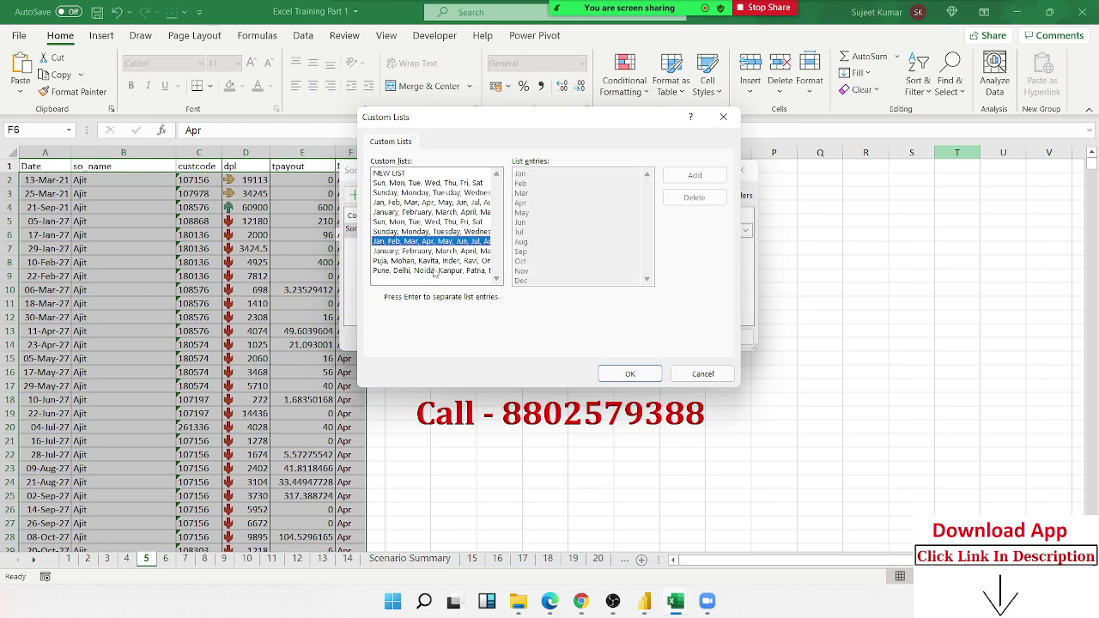
left_click(631, 373)
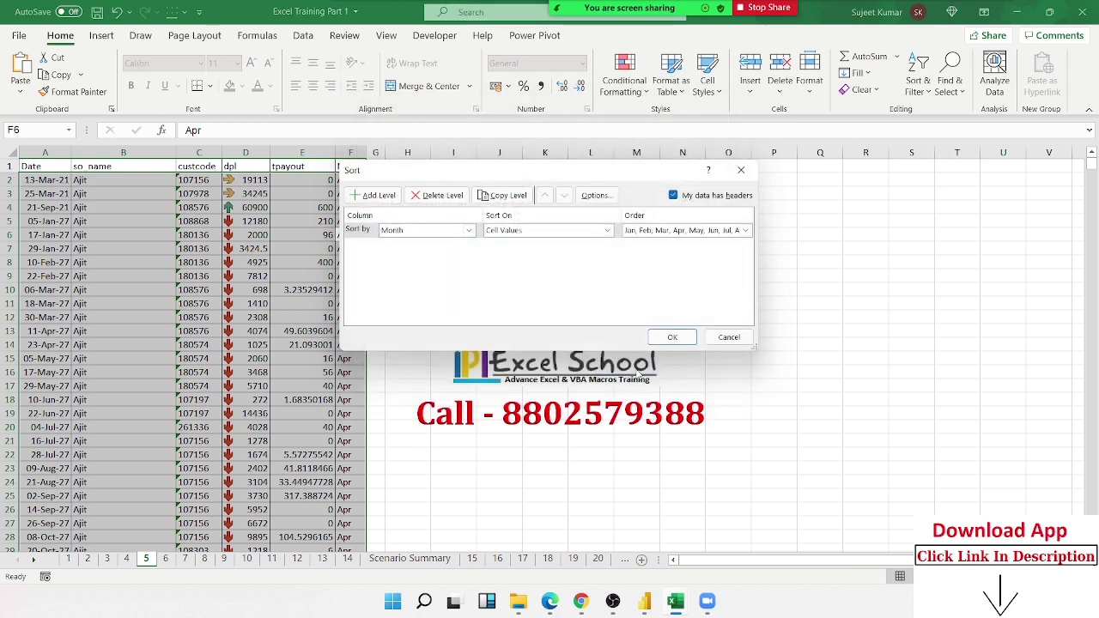
left_click(670, 338)
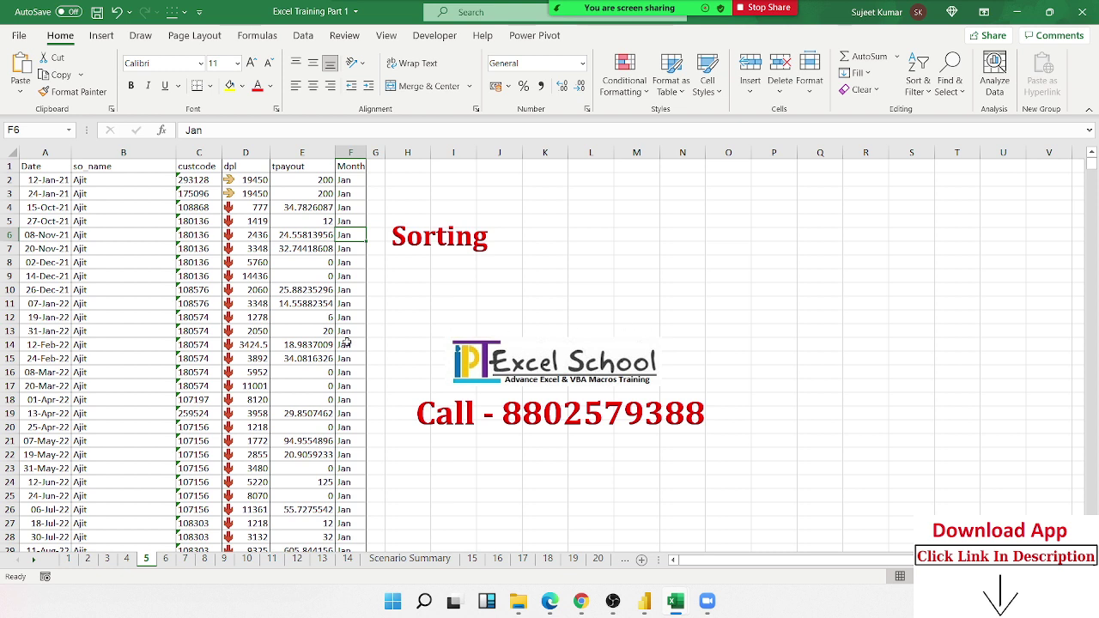
Choose a custom-list order for Month and browse the existing month and city lists
left_click(918, 66)
left_click(943, 152)
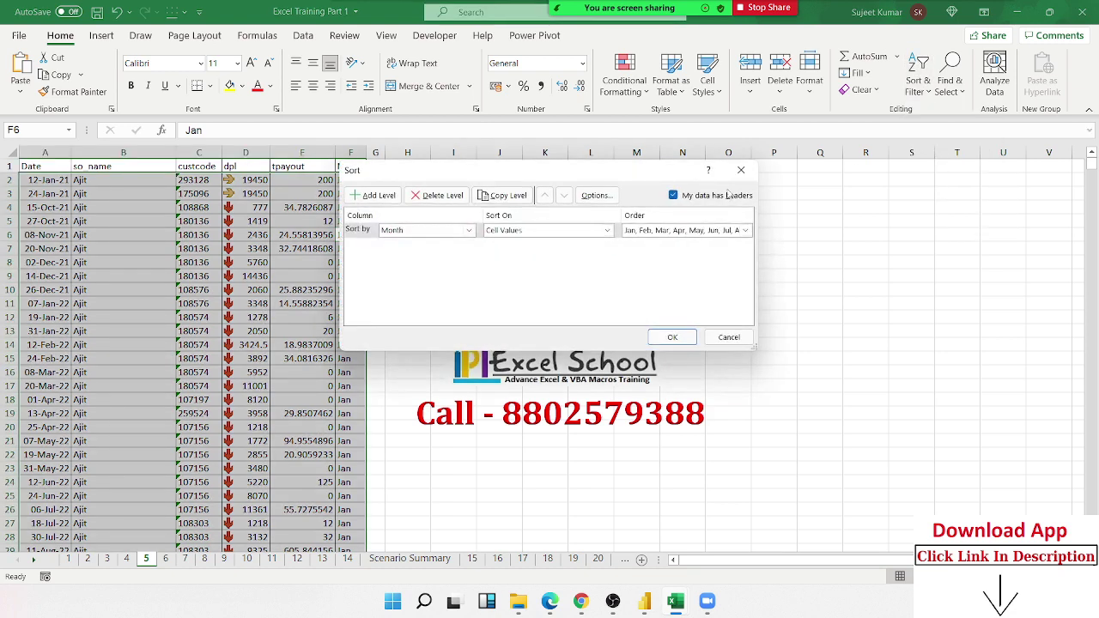
left_click(745, 230)
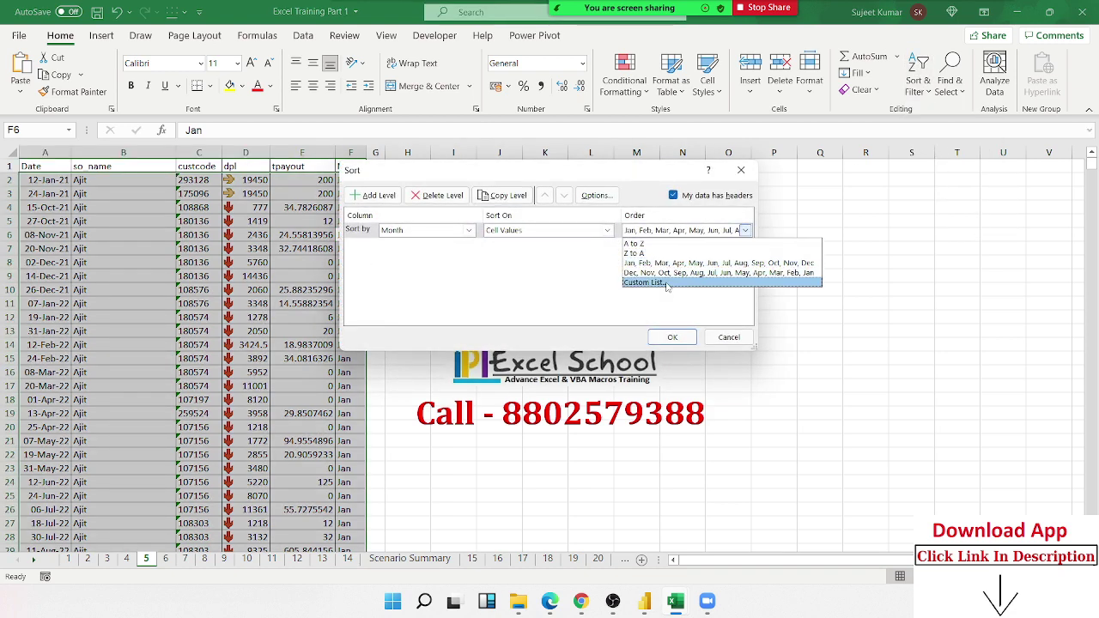
left_click(646, 282)
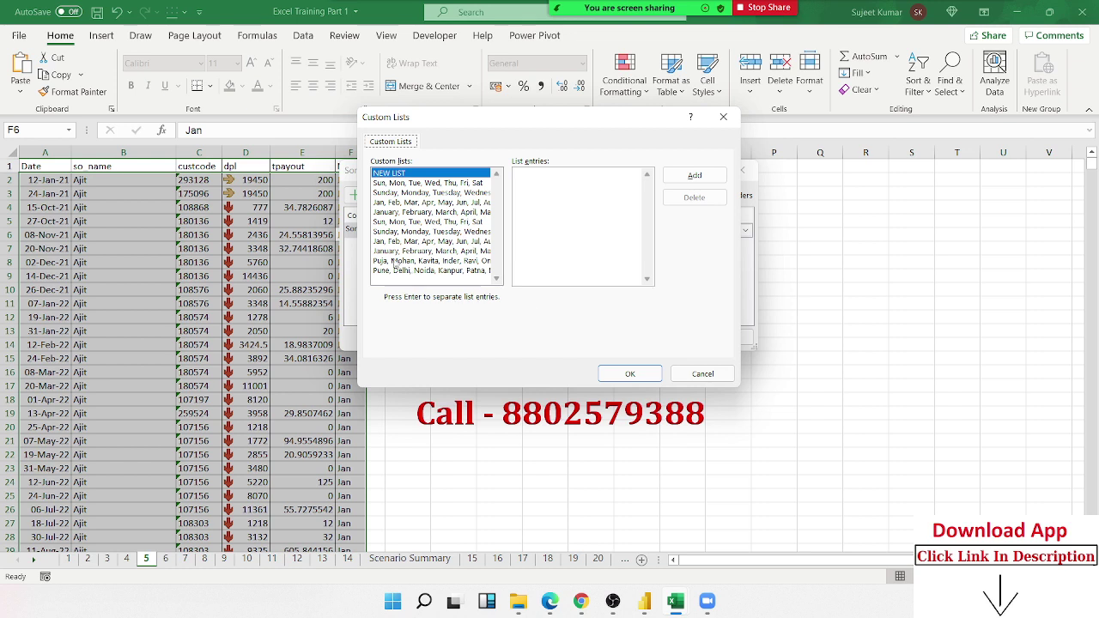
left_click(389, 231)
left_click(393, 242)
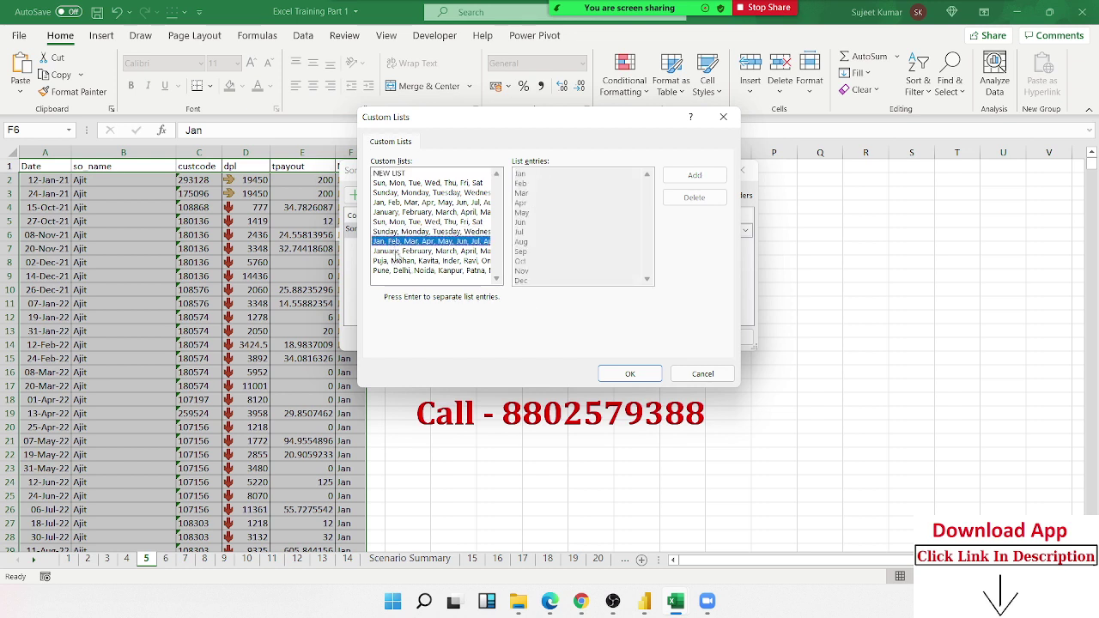
left_click(396, 260)
left_click(399, 271)
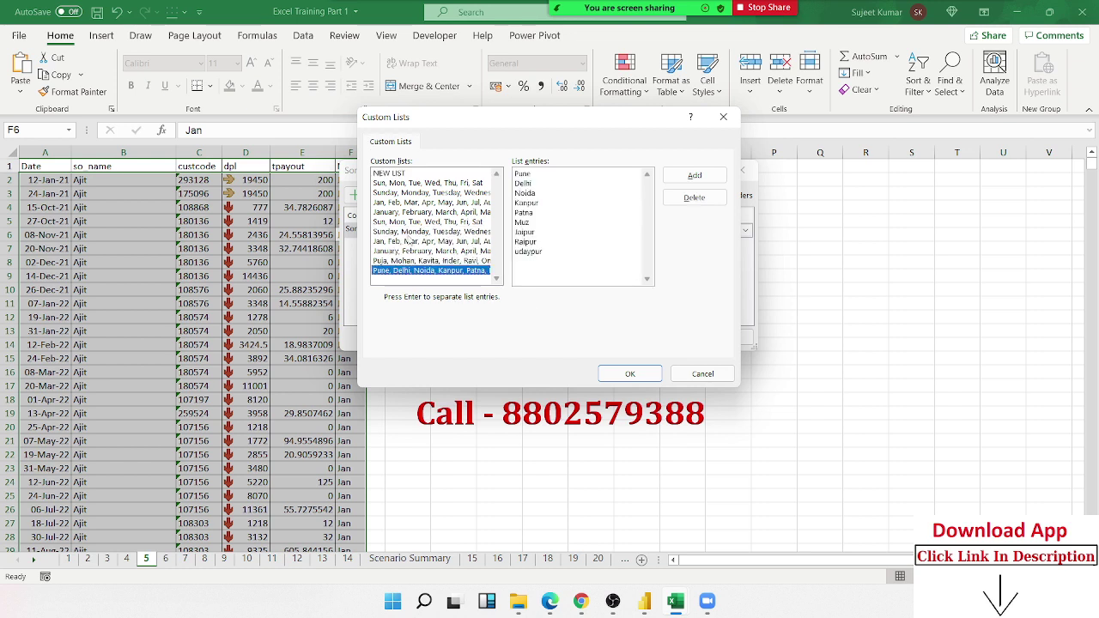
Enter a new custom list of months from Apr through Mar, one per line
left_click(397, 174)
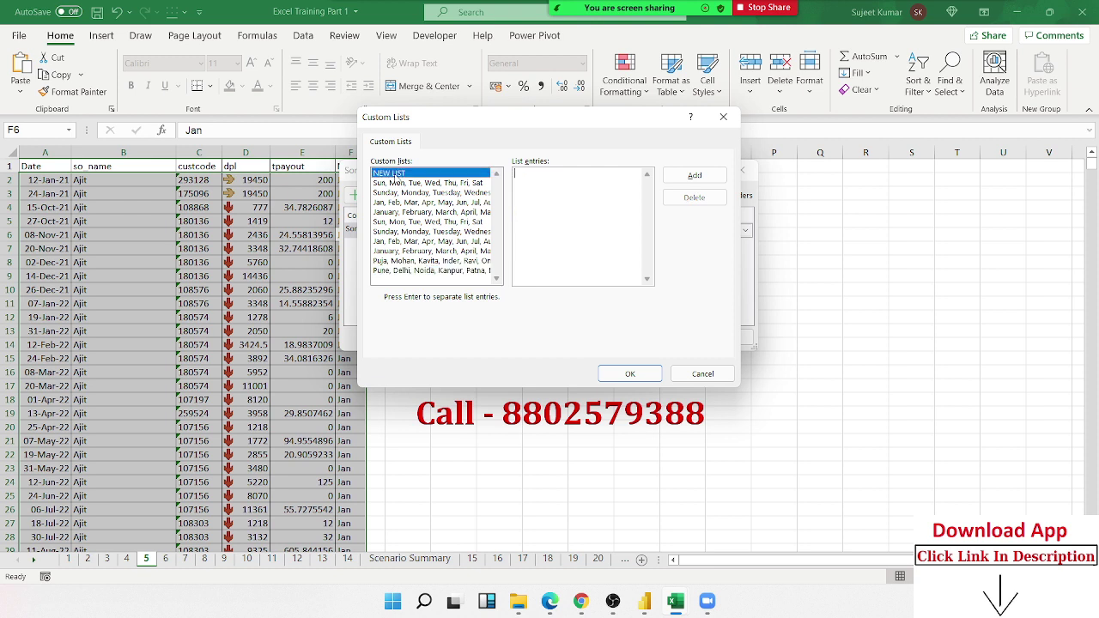
left_click(554, 181)
type("Apr ")
type("May")
key("Return")
type("un ")
type("Jul")
key("Return")
type("A")
type("ug Set ")
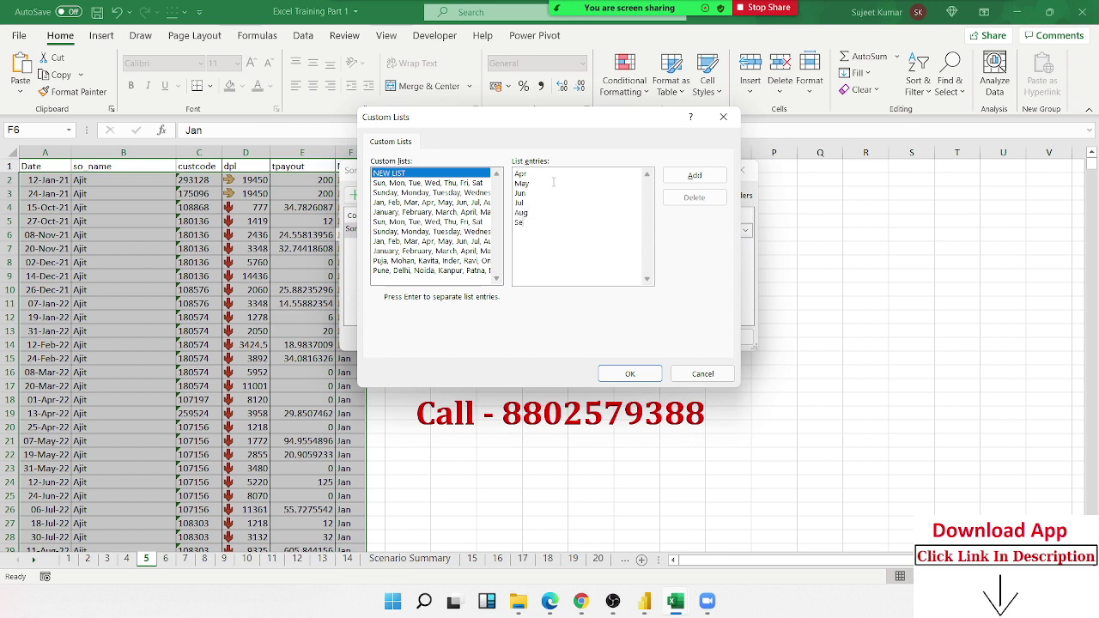
type("Oc")
type("t")
key("Return")
key("BackSpace")
key("BackSpace")
key("BackSpace")
type("ct ")
type("No")
type("v DEc")
key("BackSpace")
key("BackSpace")
key("BackSpace")
type("ec Ja")
type("n")
key("Return")
type("eb")
key("Return")
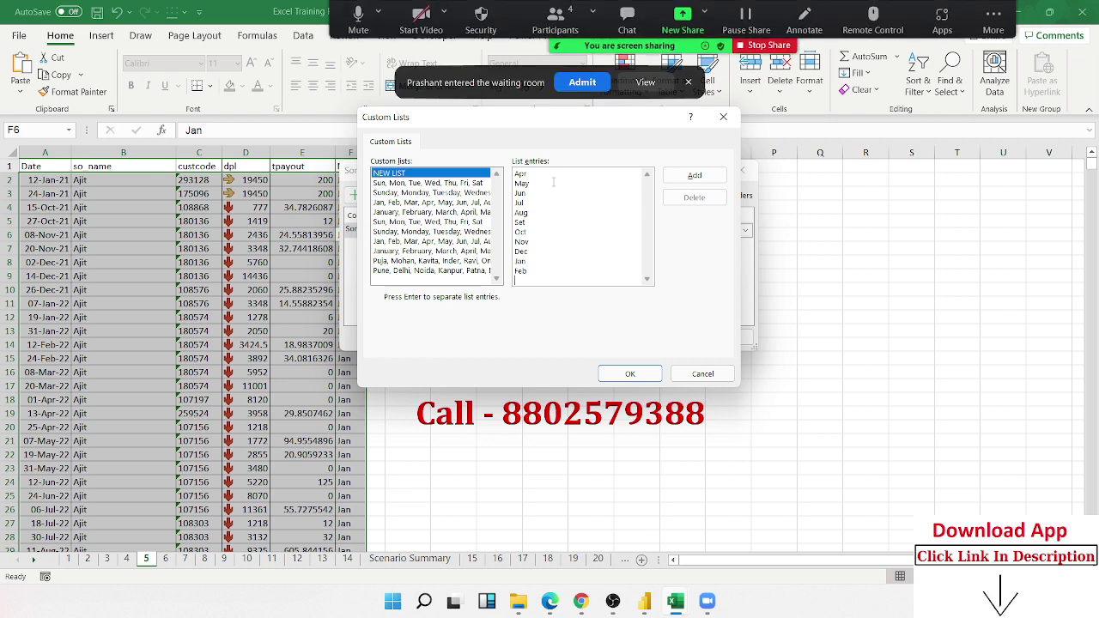
type("Mar")
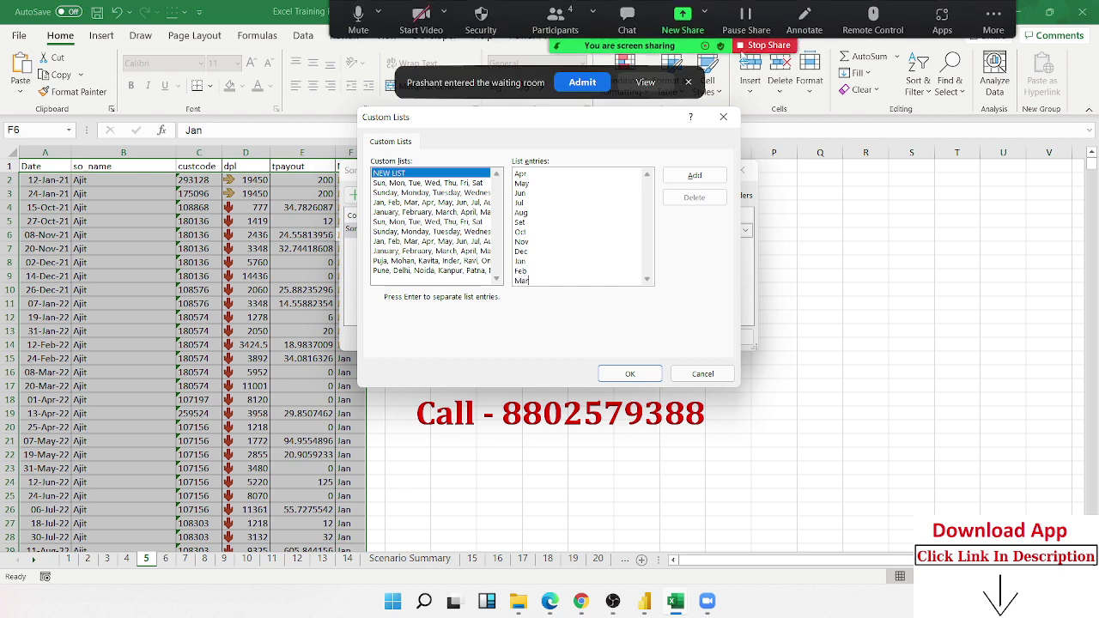
Admit the waiting meeting participant, then add the Apr–Mar list and sort by it
left_click(589, 85)
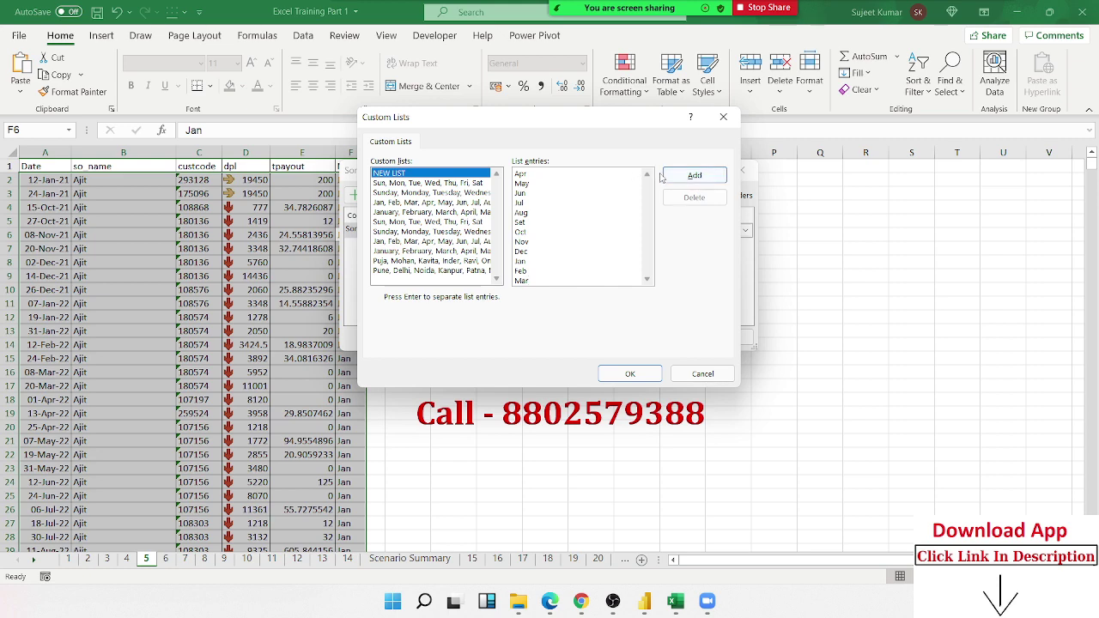
left_click(665, 177)
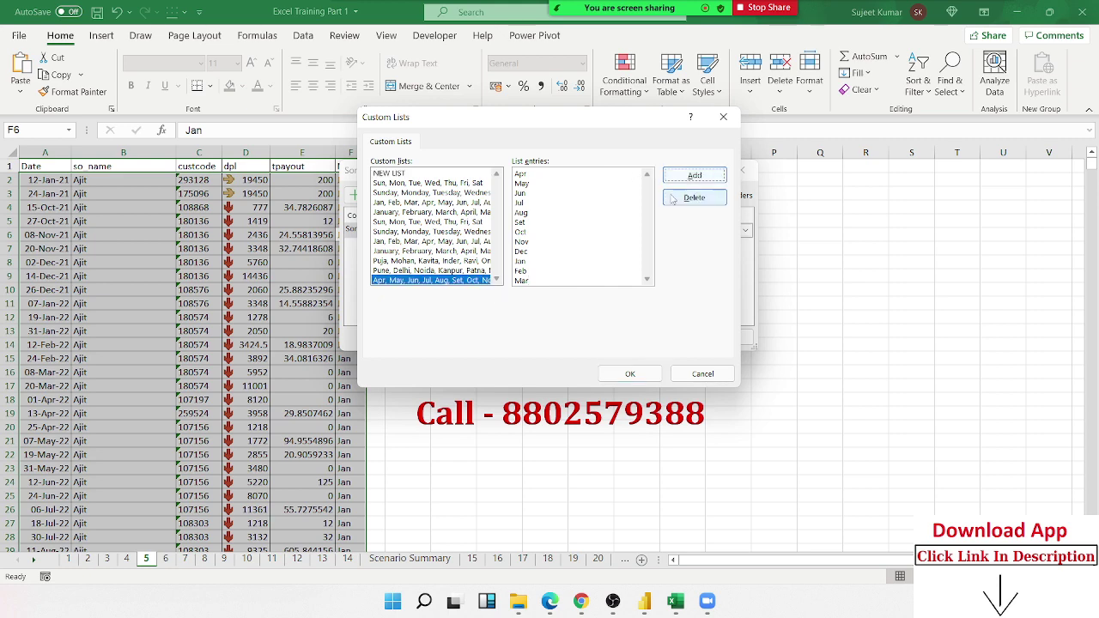
left_click(644, 375)
left_click(685, 341)
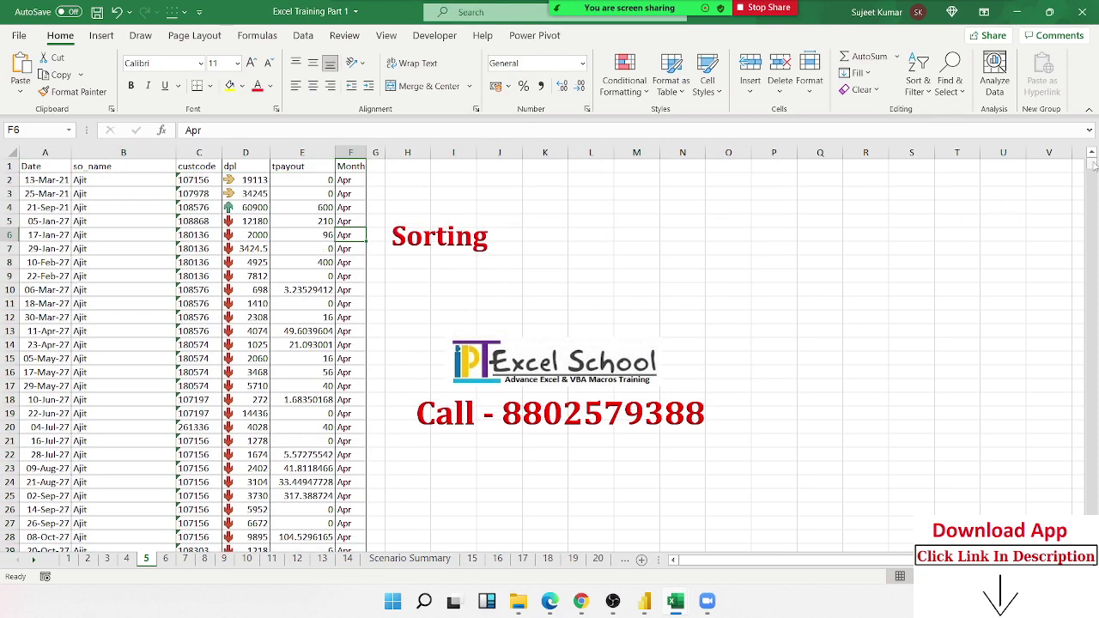
mouse_move(1093, 164)
left_mouse_down()
mouse_move(1092, 285)
mouse_move(1092, 163)
left_mouse_up()
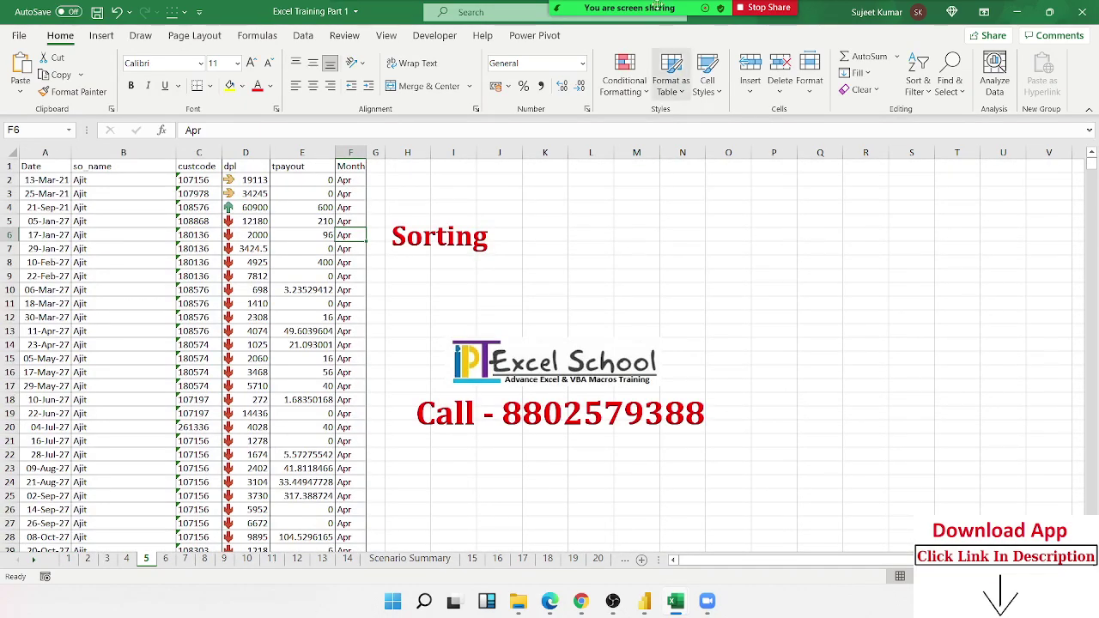
Allow a participant to record local files from Zoom's participants list, then close it
left_click(556, 17)
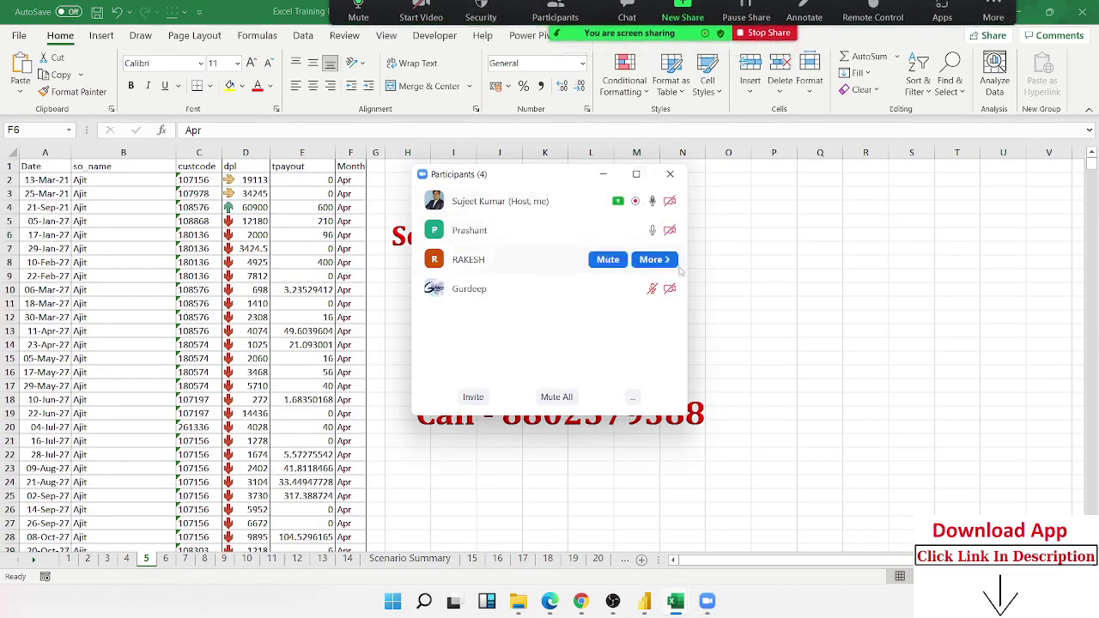
left_click(665, 232)
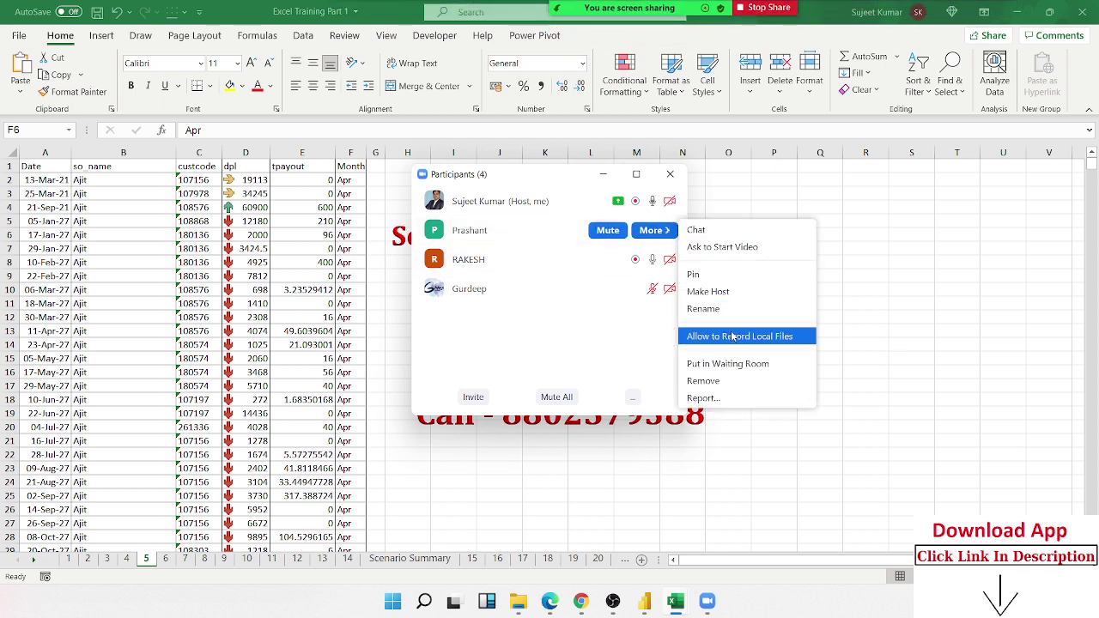
left_click(734, 335)
left_click(668, 176)
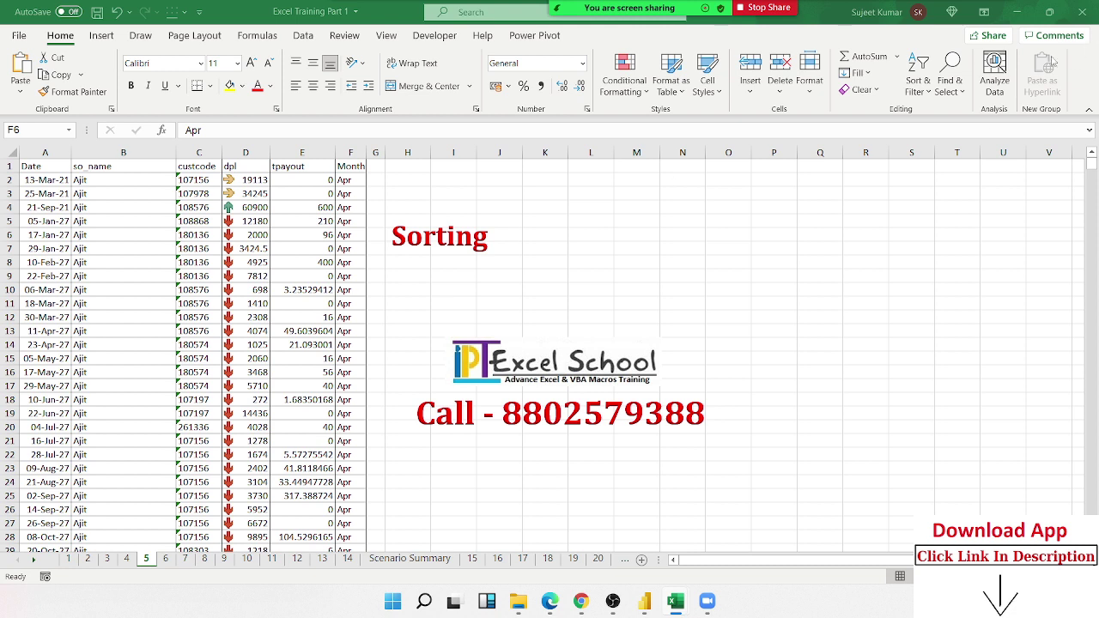
Sort so_name by the existing custom list of salesperson names instead of months
left_click(931, 91)
left_click(951, 160)
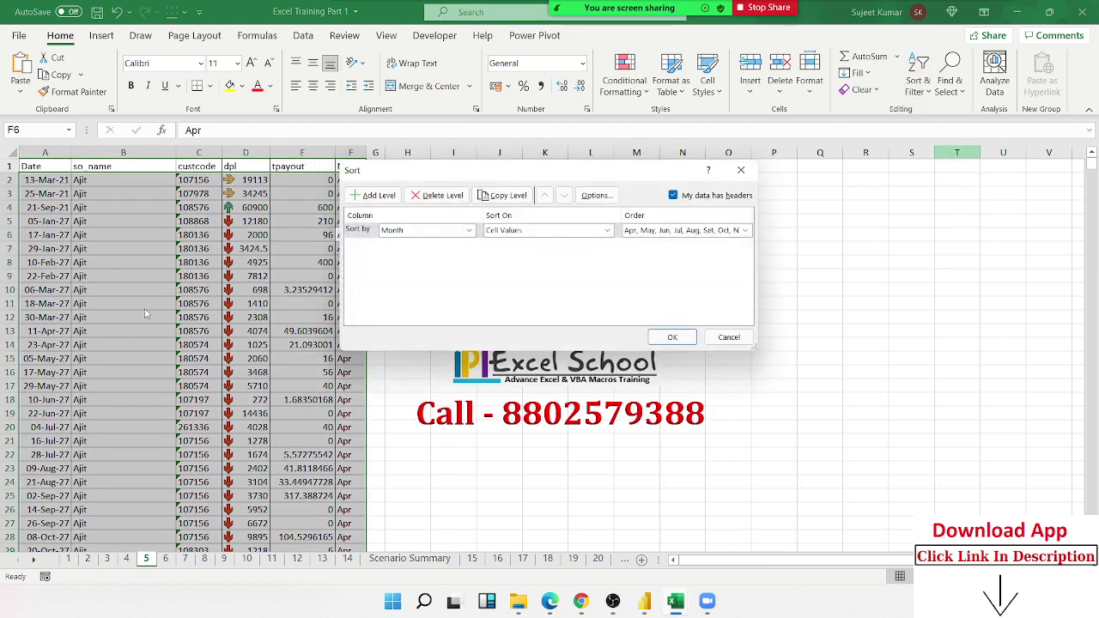
left_click(399, 229)
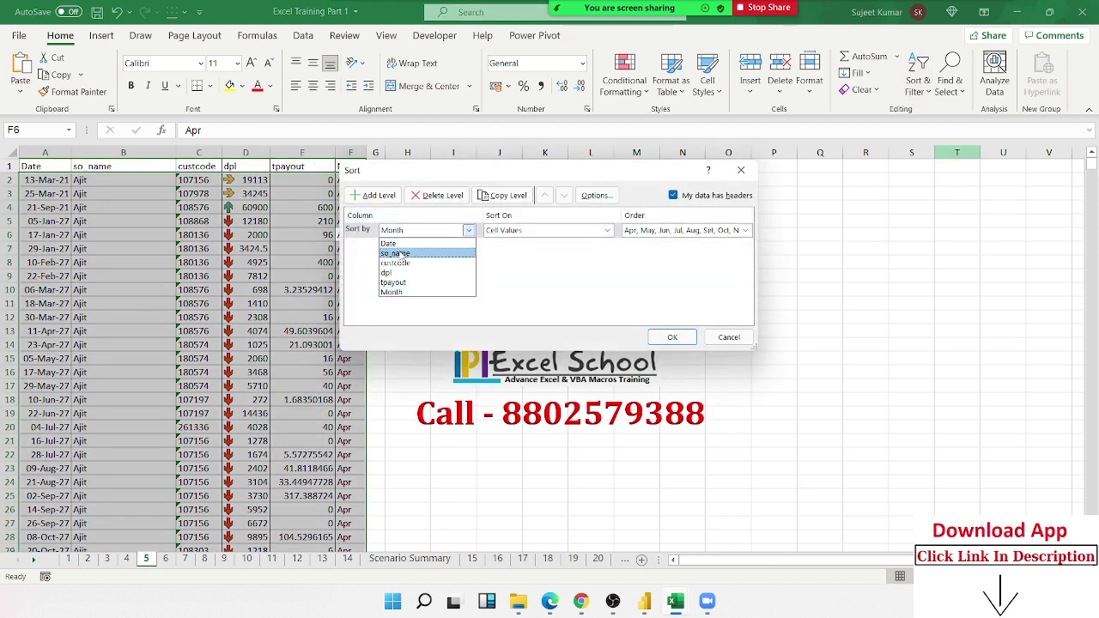
left_click(405, 257)
left_click(663, 232)
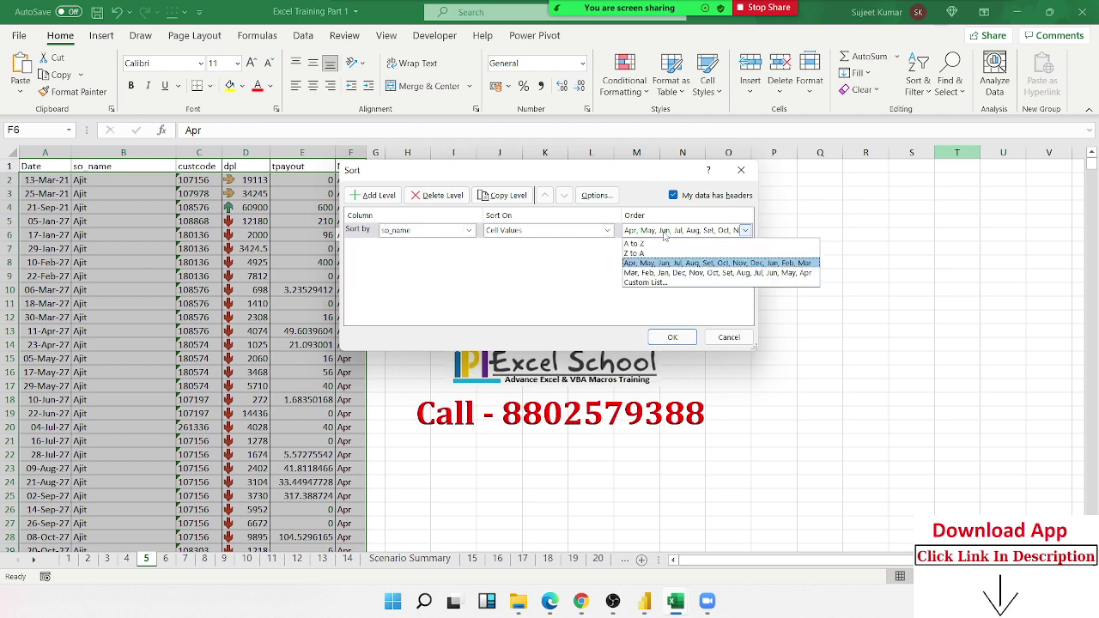
left_click(660, 282)
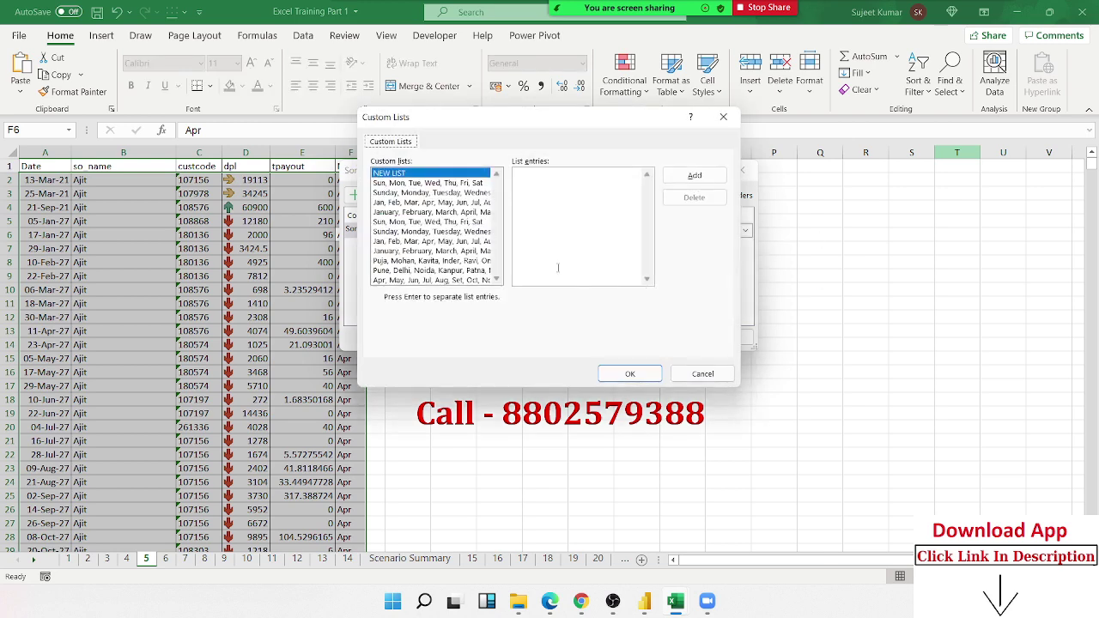
left_click(394, 261)
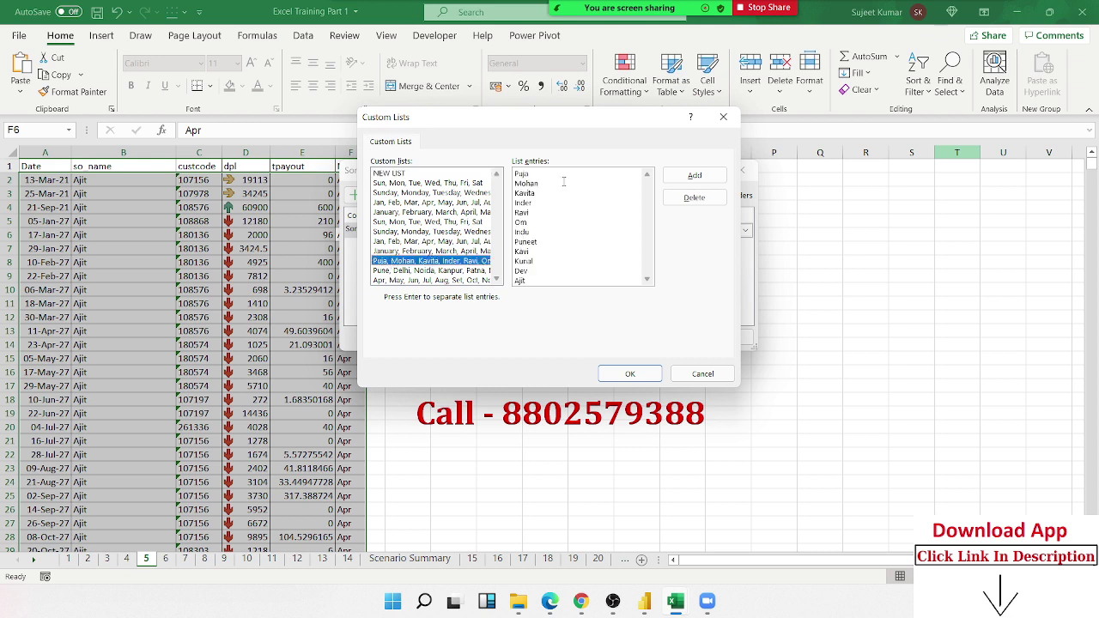
left_click_drag(547, 174, 514, 194)
left_click(629, 373)
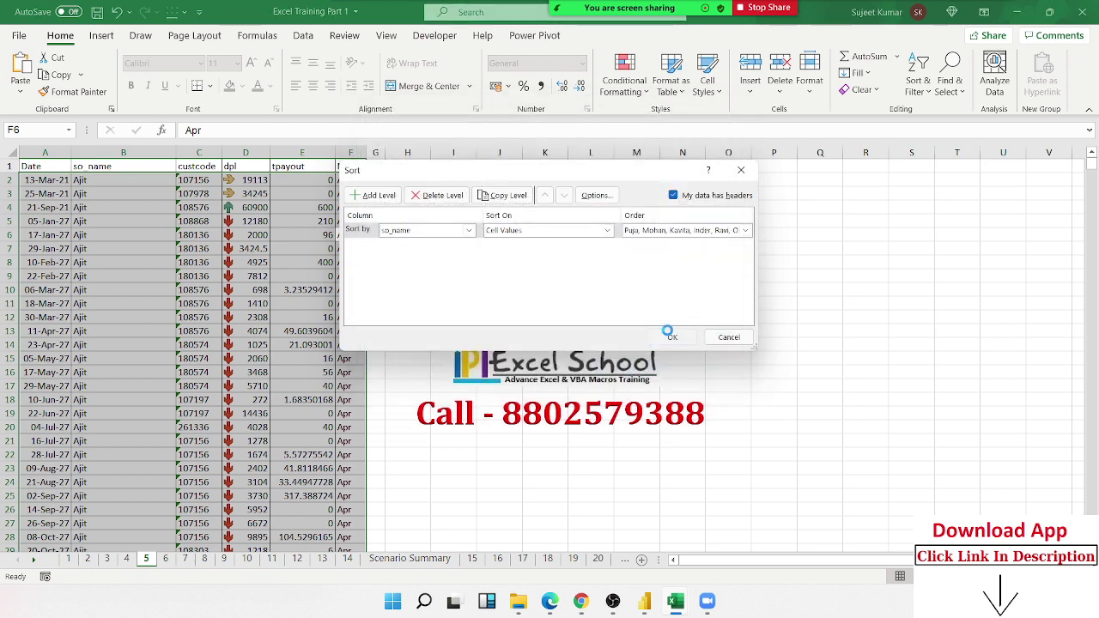
left_click(671, 335)
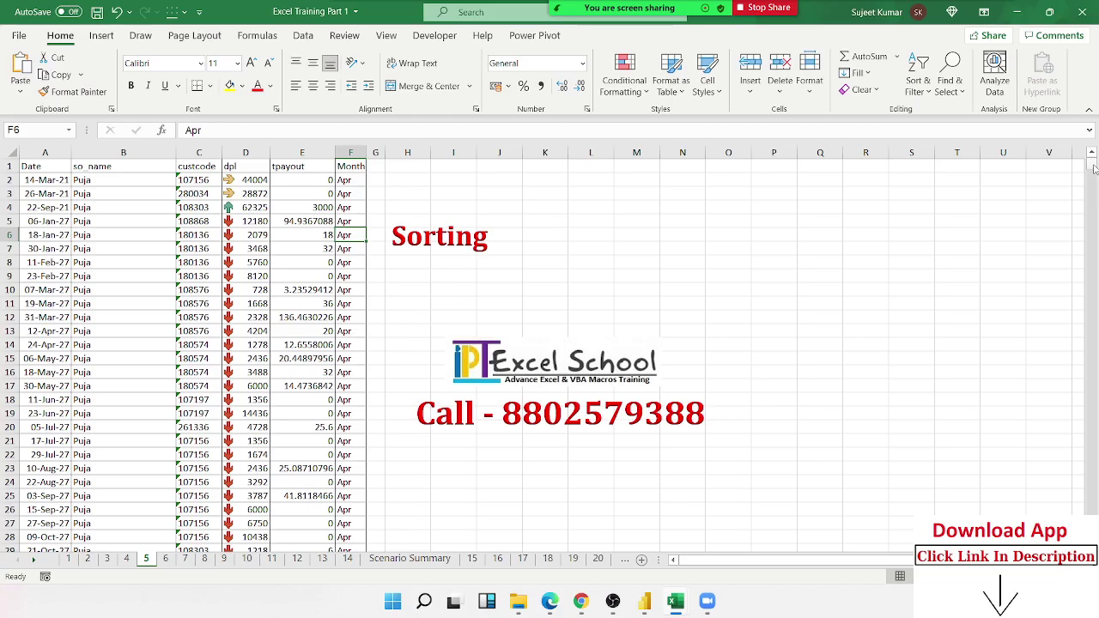
Fill cells B5 and B101 yellow
mouse_move(1092, 165)
left_mouse_down()
mouse_move(1094, 474)
mouse_move(1095, 305)
left_mouse_up()
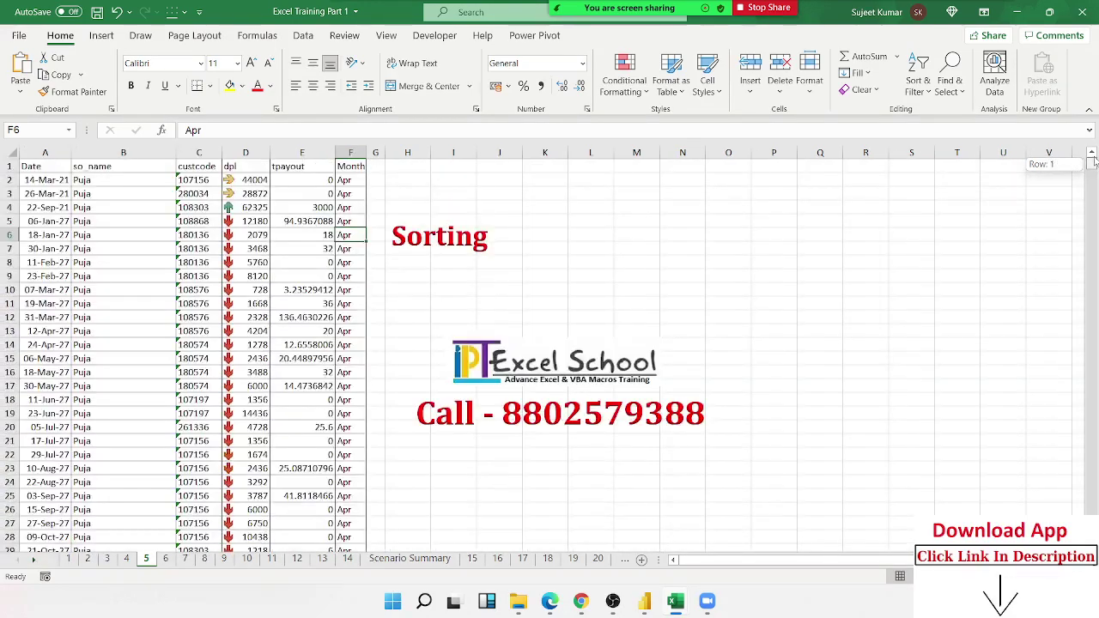
left_click_drag(1097, 305, 1092, 163)
left_click(125, 222)
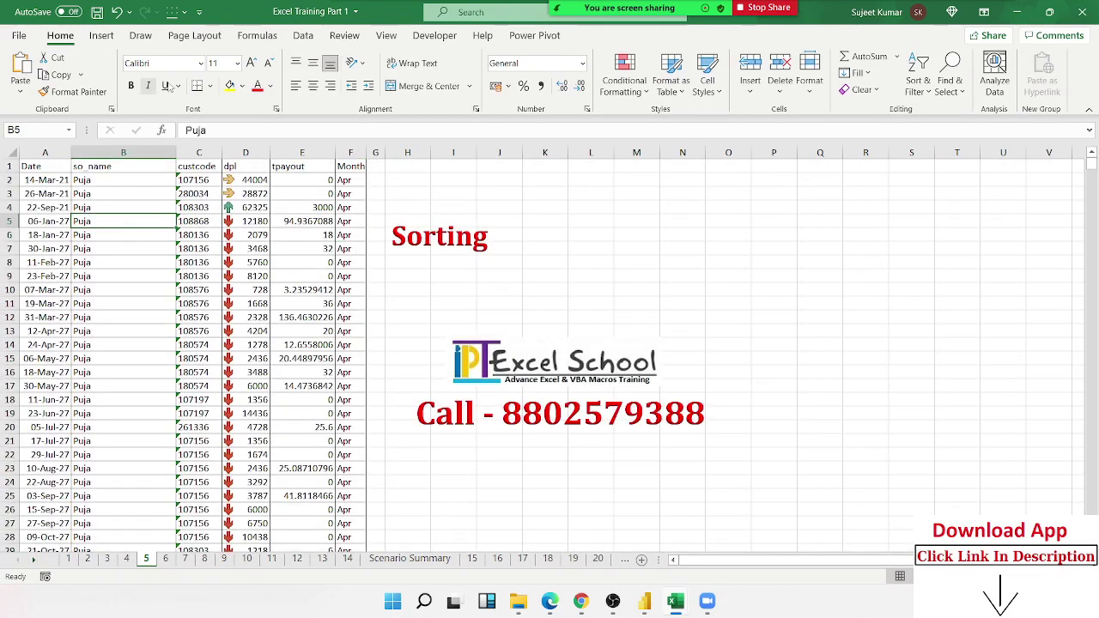
left_click(229, 85)
scroll(113, 383, "down", 11)
scroll(113, 383, "down", 17)
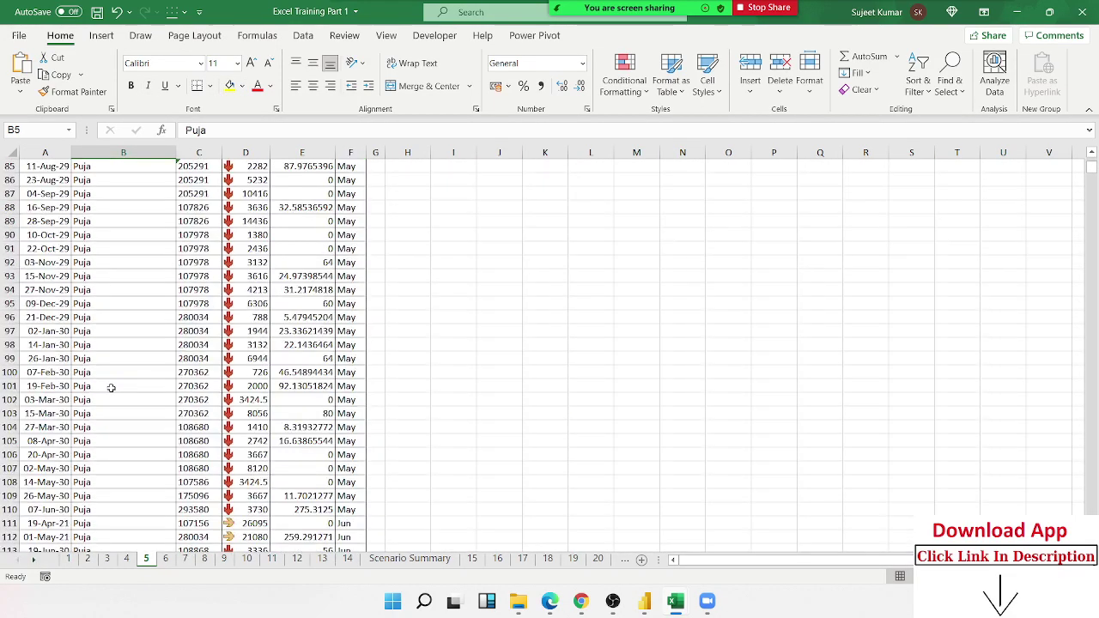
left_click(112, 386)
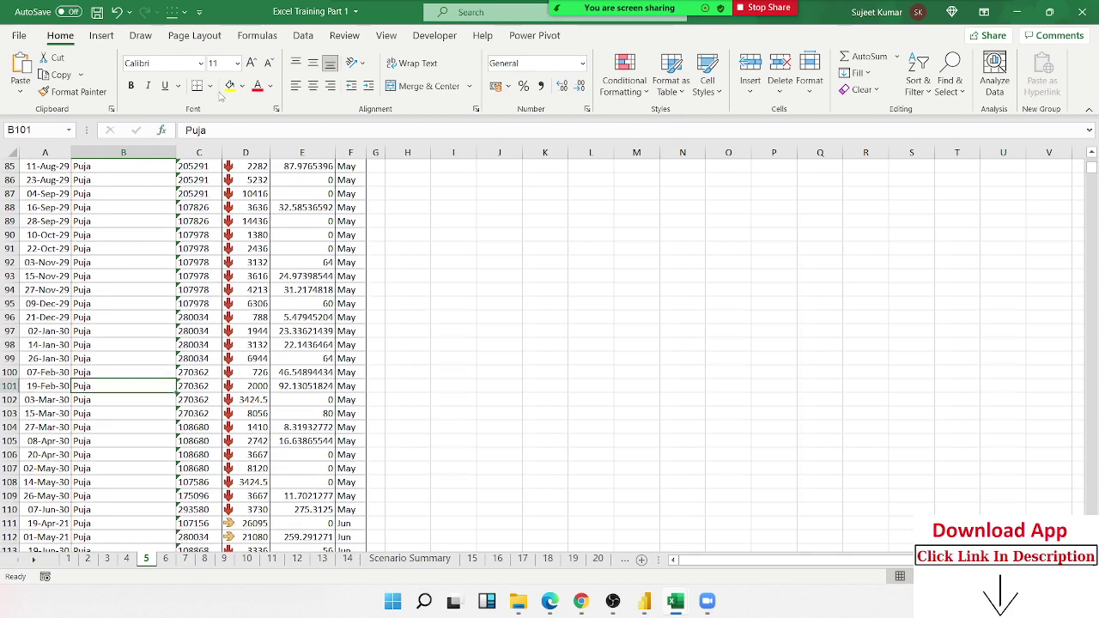
left_click(230, 85)
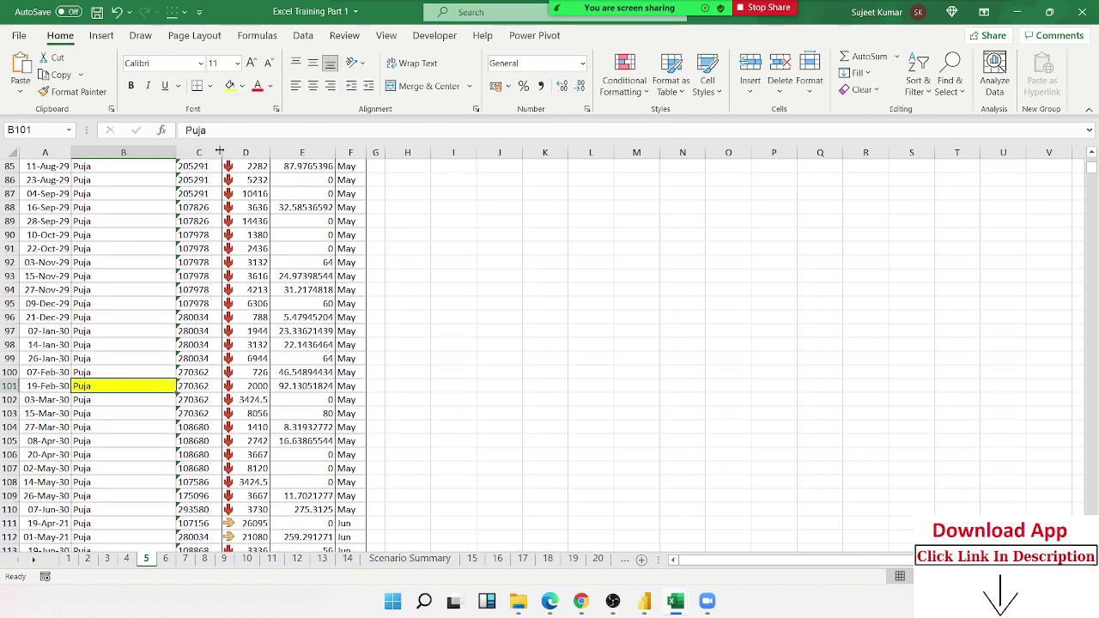
Fill cells B3689 and B7281 yellow
scroll(135, 422, "down", 8)
scroll(134, 426, "down", 12)
scroll(134, 426, "down", 14)
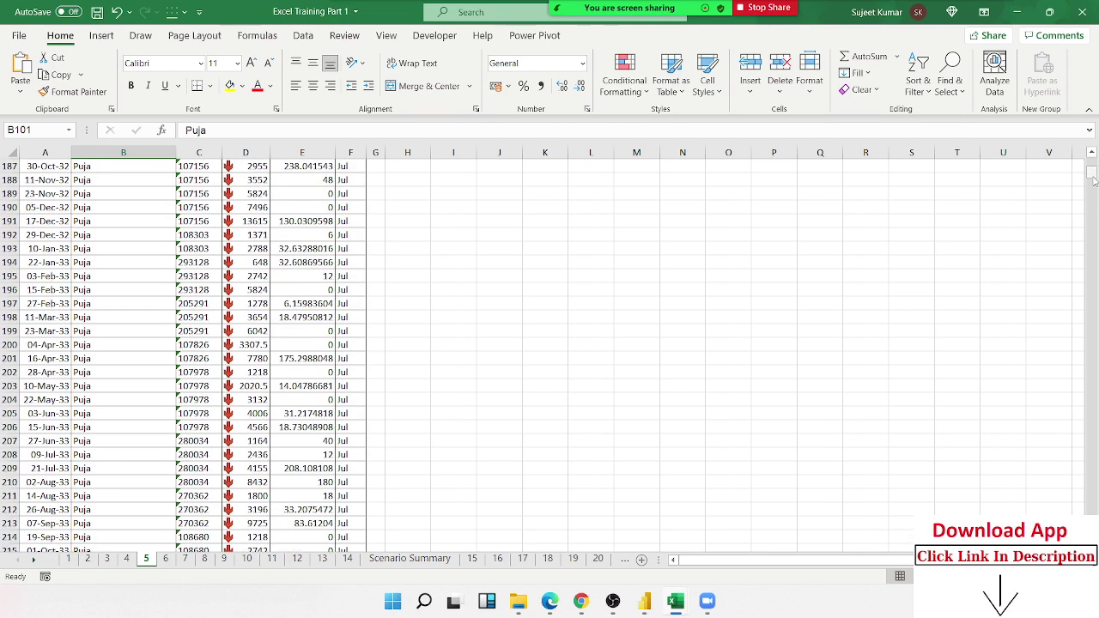
left_click_drag(1091, 172, 1084, 348)
left_click(137, 331)
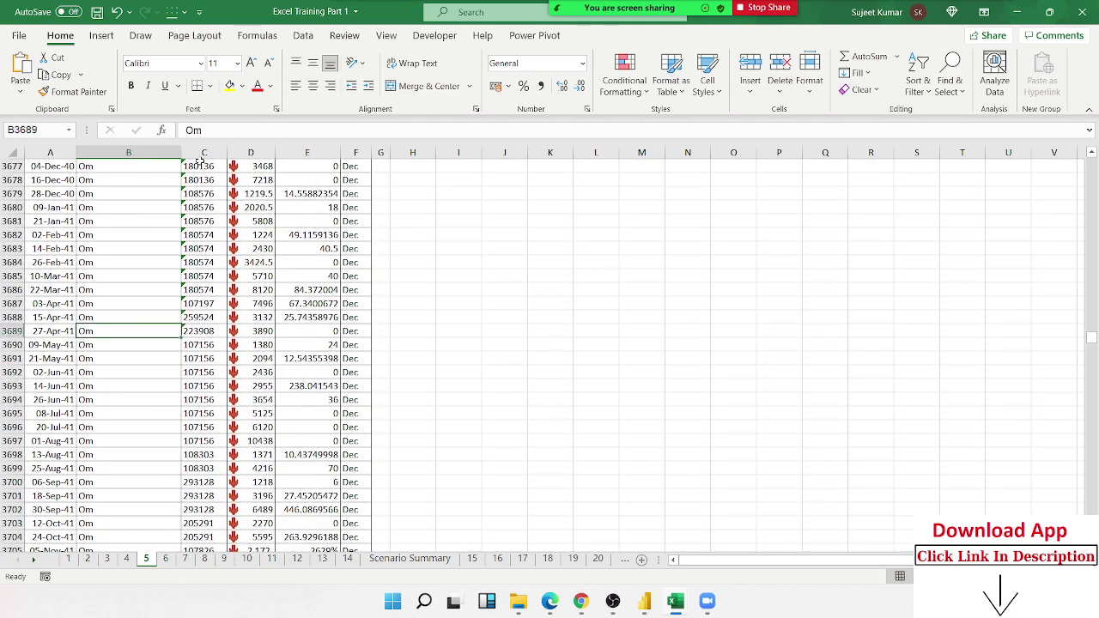
left_click(228, 86)
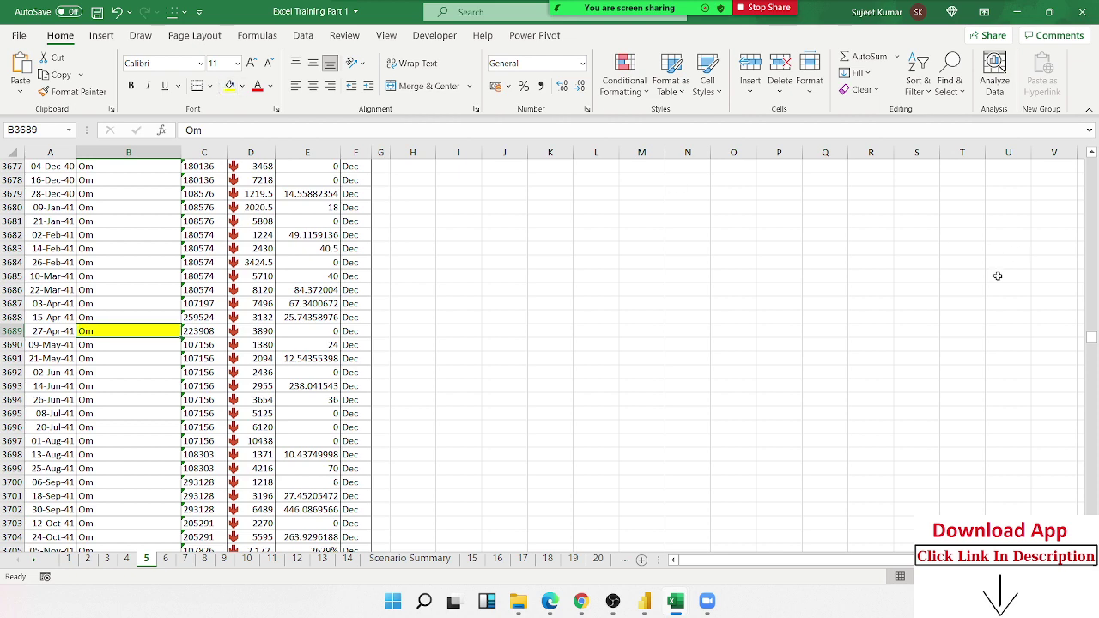
left_click_drag(1091, 340, 1090, 507)
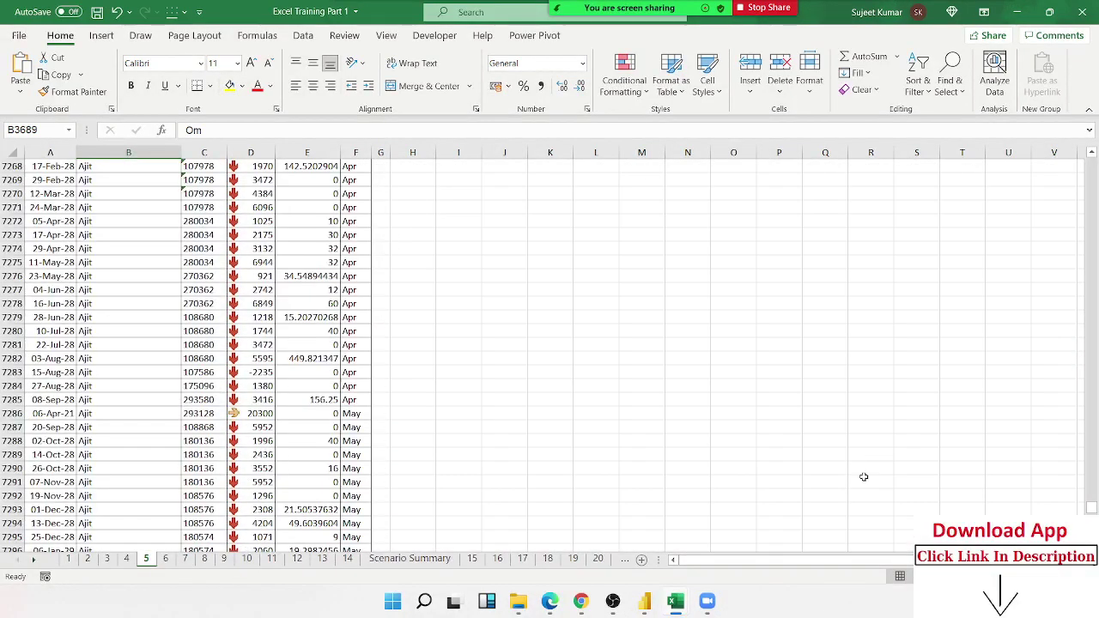
left_click(128, 344)
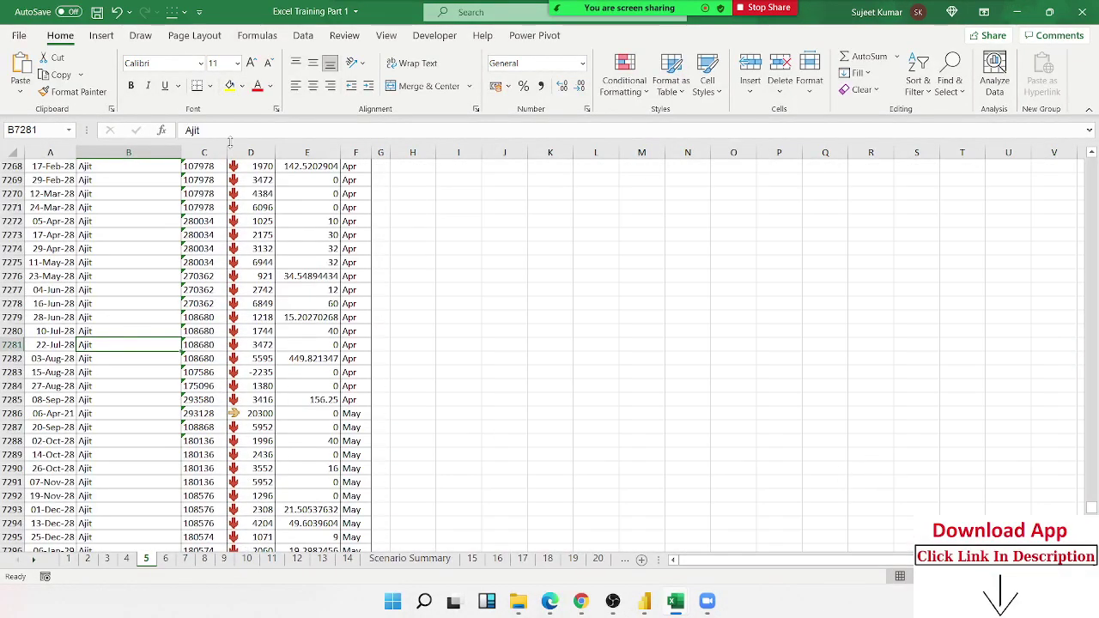
left_click(229, 86)
Scroll back to the top of sheet 5 and open the Custom Sort dialog
left_click_drag(1092, 508, 1077, 154)
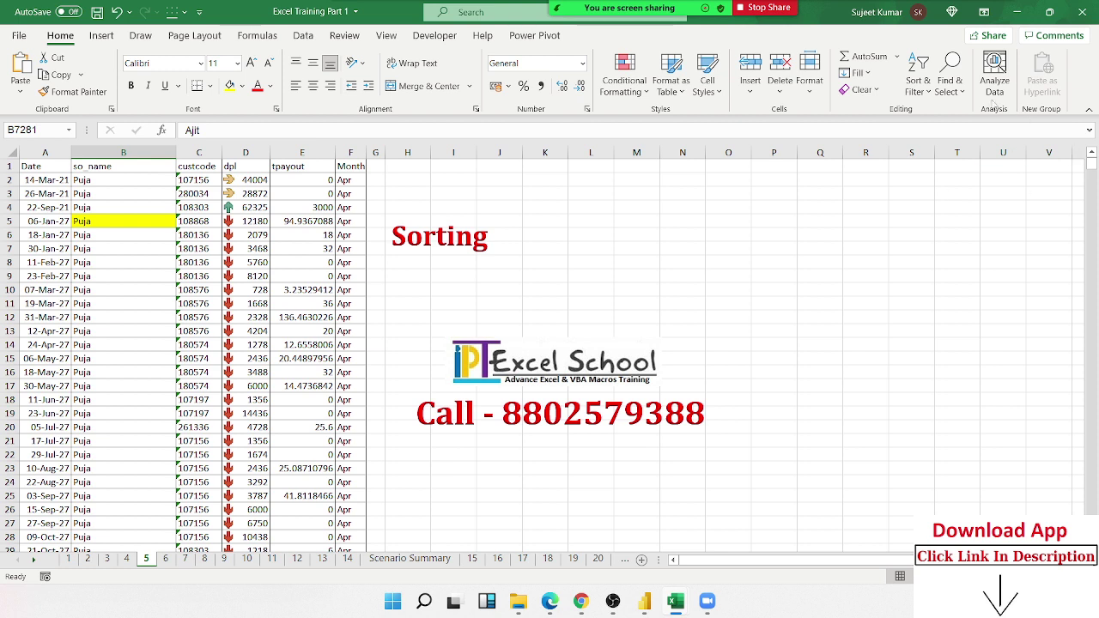
left_click(930, 89)
left_click(927, 155)
Keep so_name as the Sort by column and bring up the Sort On choices
left_click(420, 231)
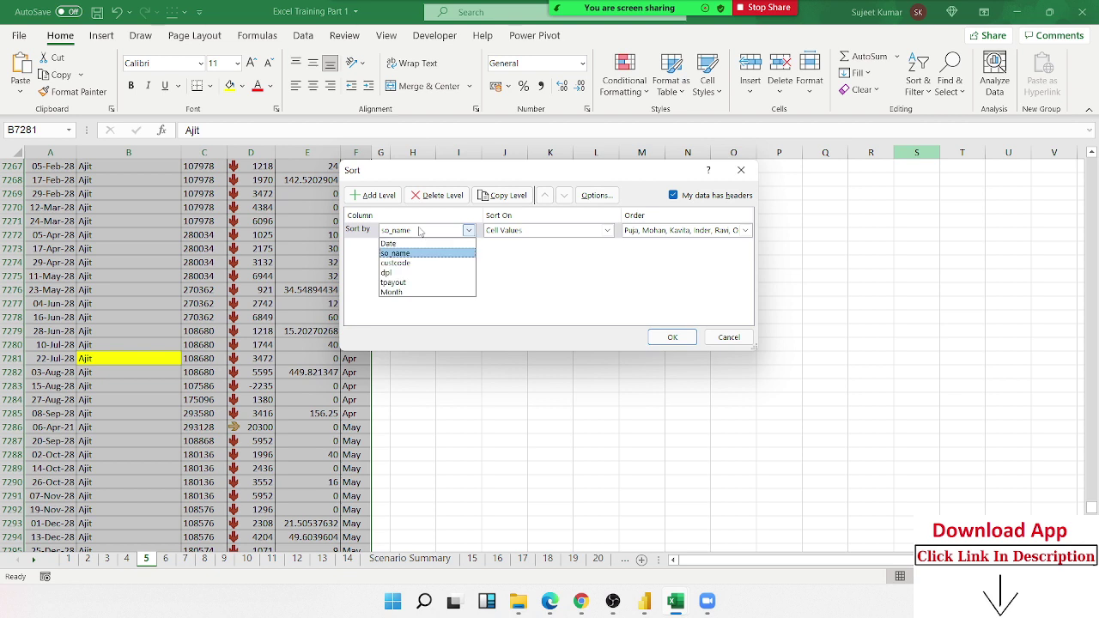
left_click(420, 254)
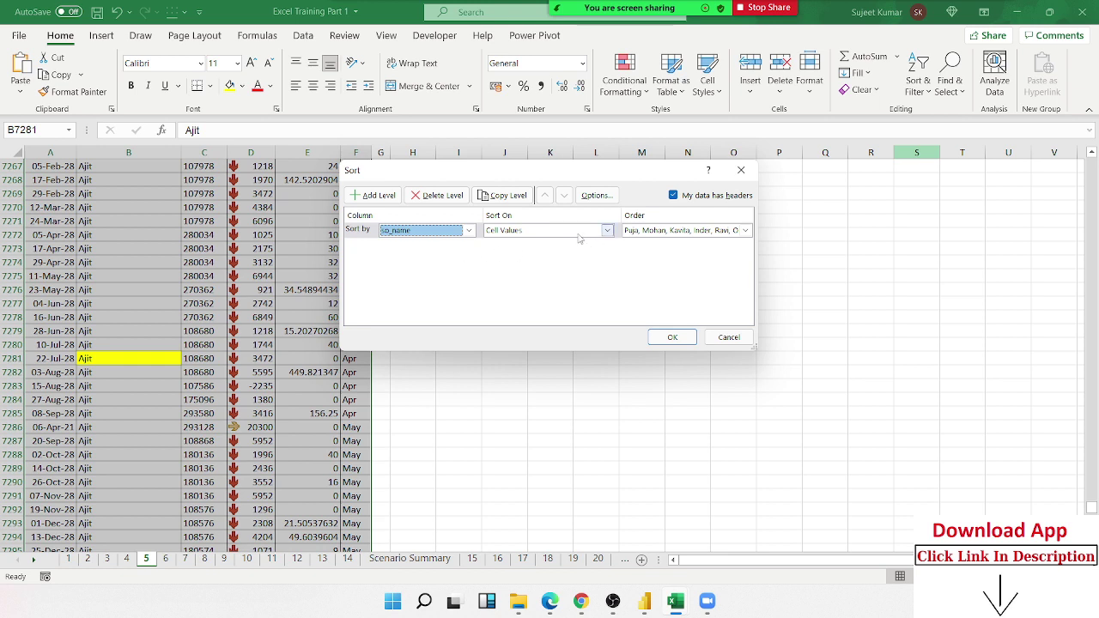
left_click(607, 230)
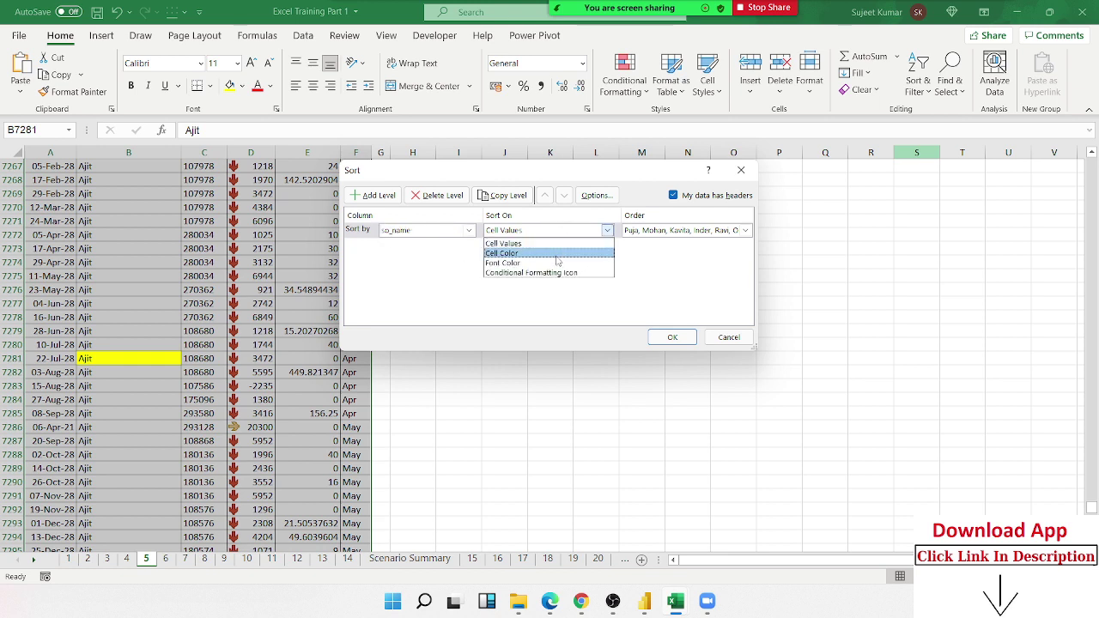
Sort so_name on Cell Color with the yellow swatch On Top
left_click(556, 255)
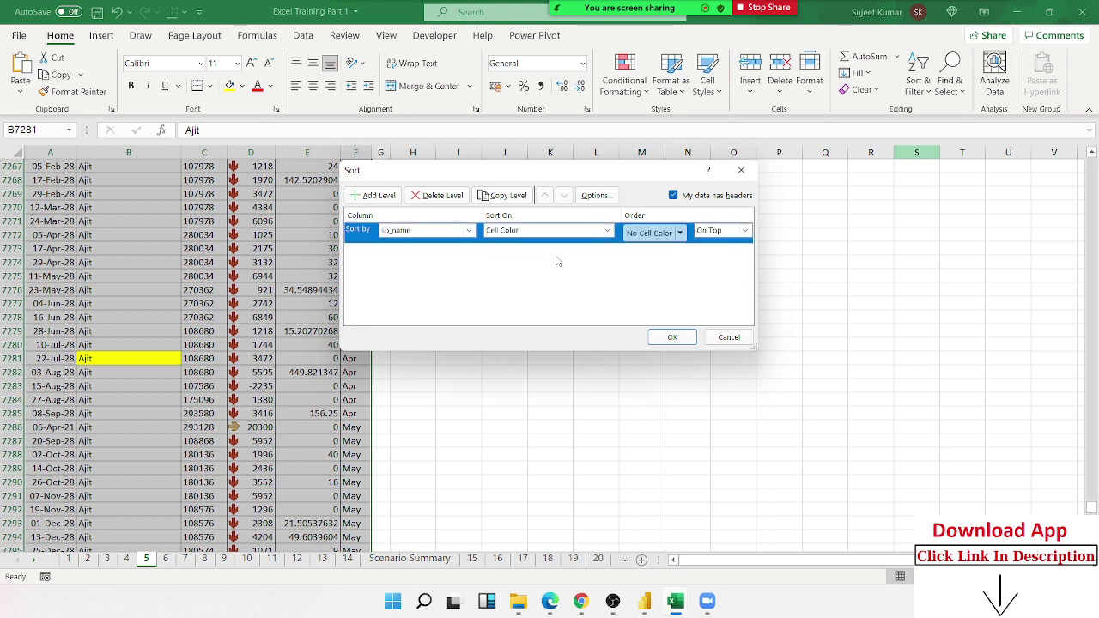
left_click(682, 234)
left_click(681, 233)
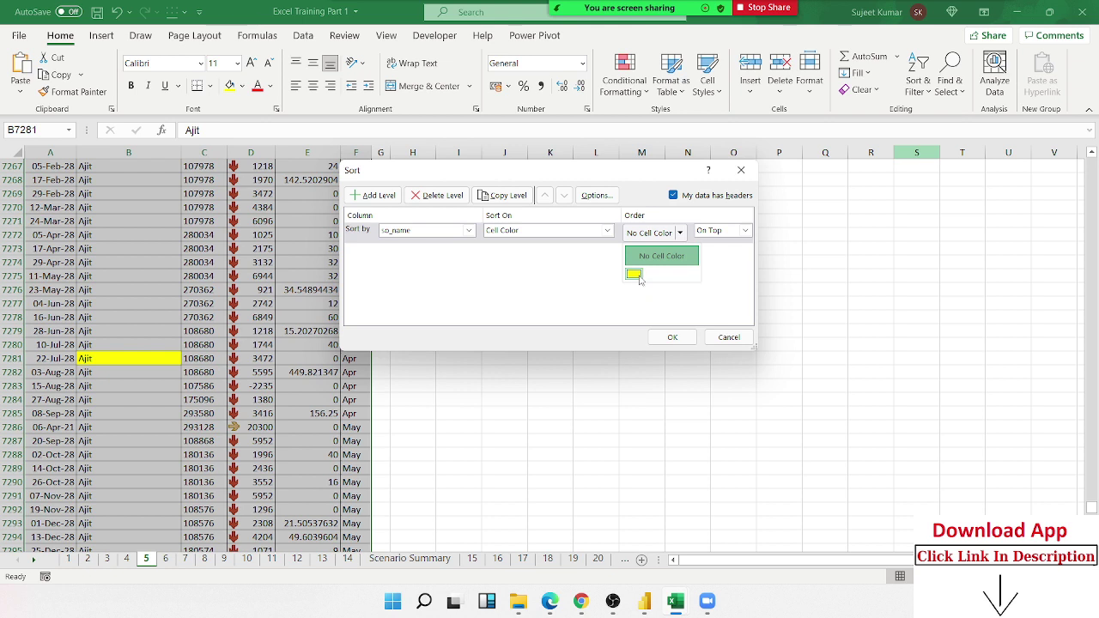
left_click(639, 275)
left_click(715, 232)
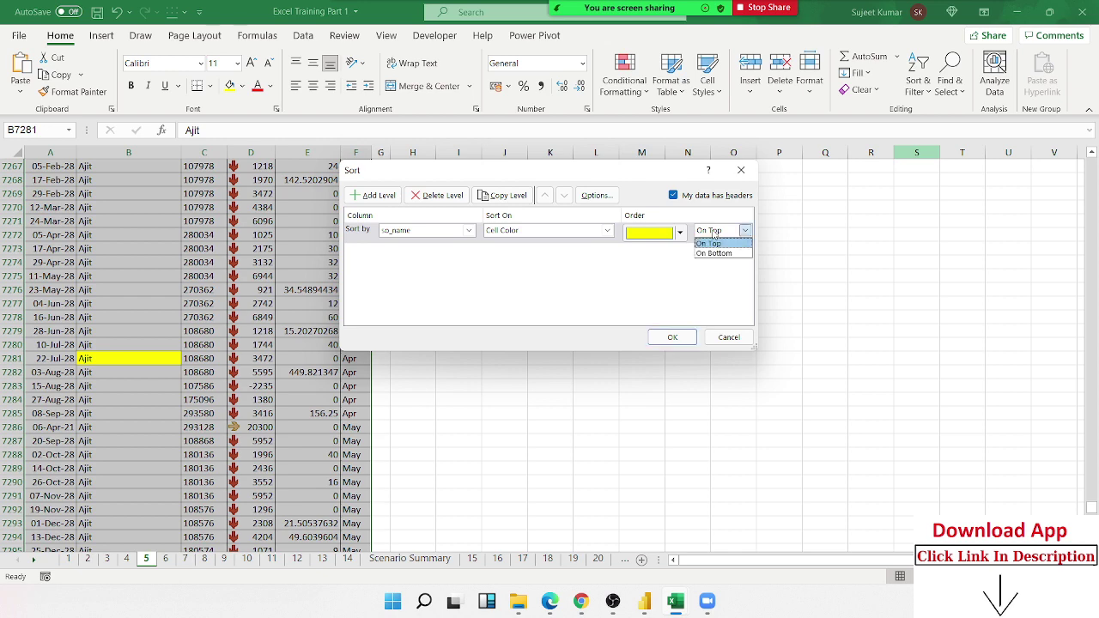
left_click(700, 244)
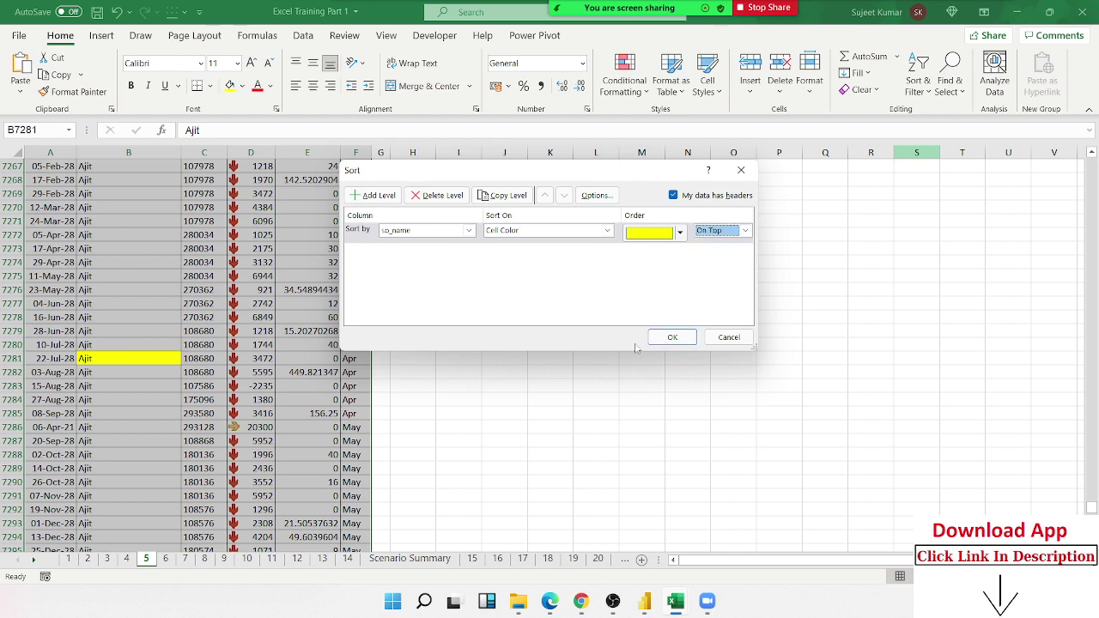
left_click(677, 340)
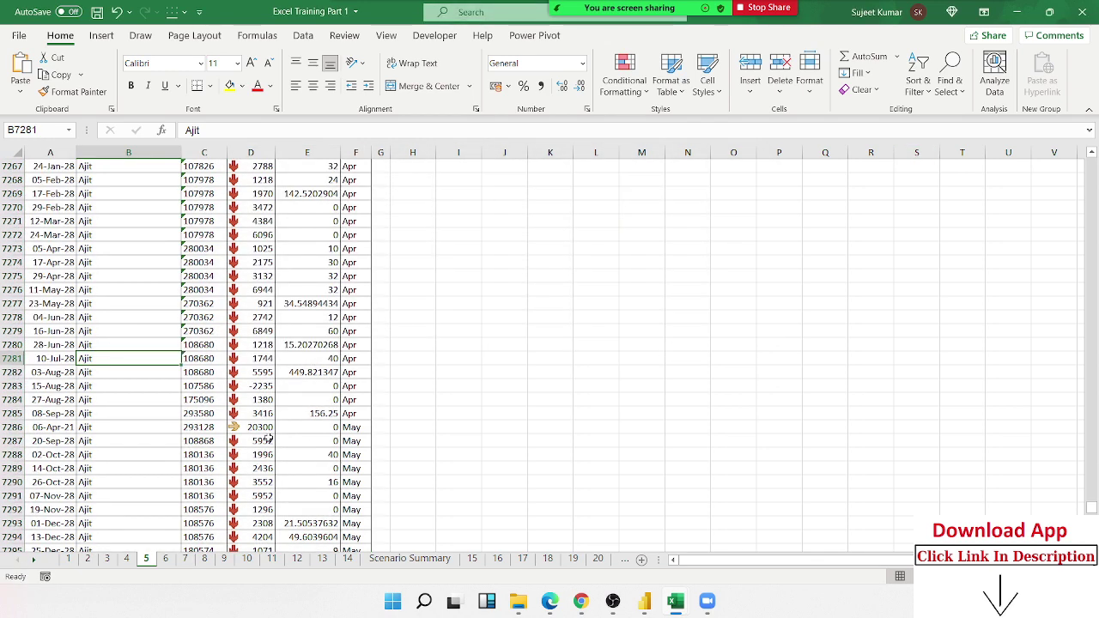
Reopen Custom Sort, cancel it unchanged, and jump back to the top of the data
scroll(572, 398, "up", 12)
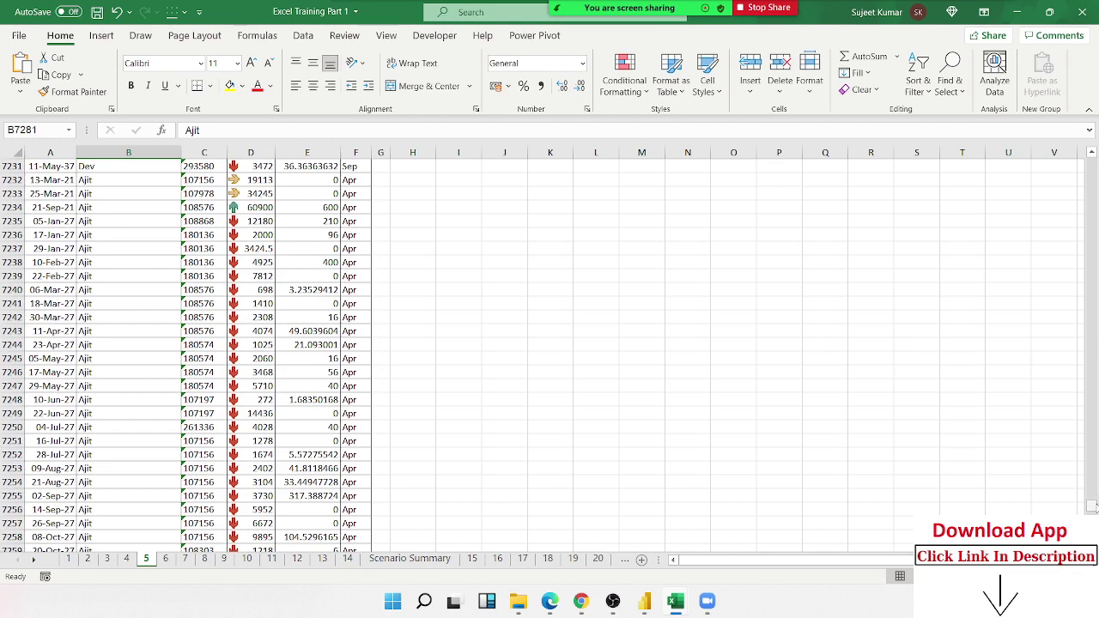
left_click_drag(1091, 506, 1085, 156)
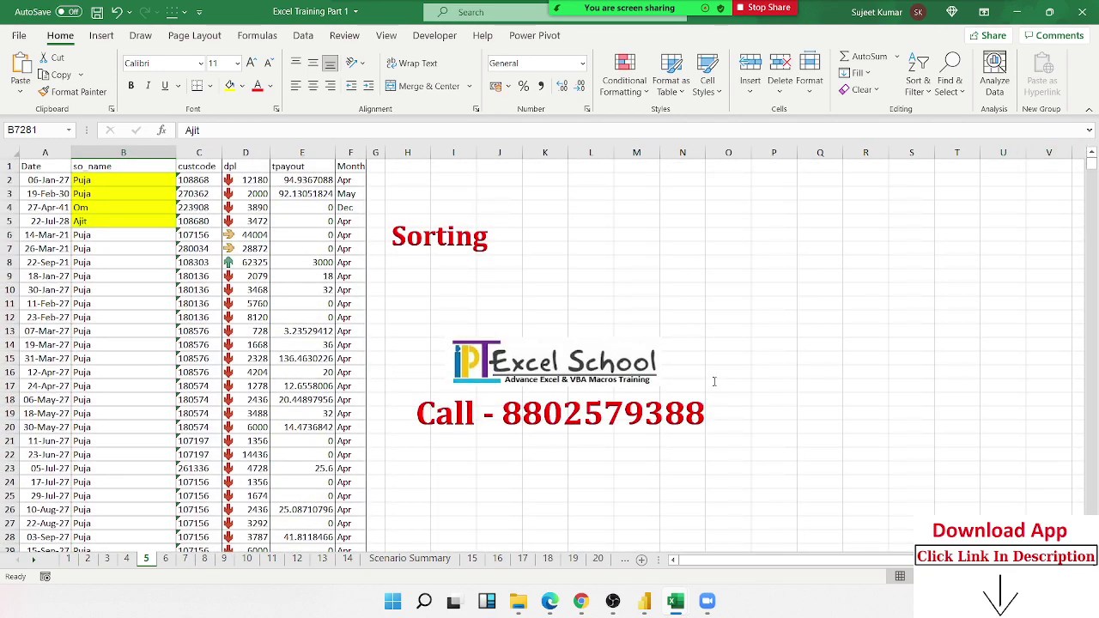
left_click(921, 86)
left_click(942, 152)
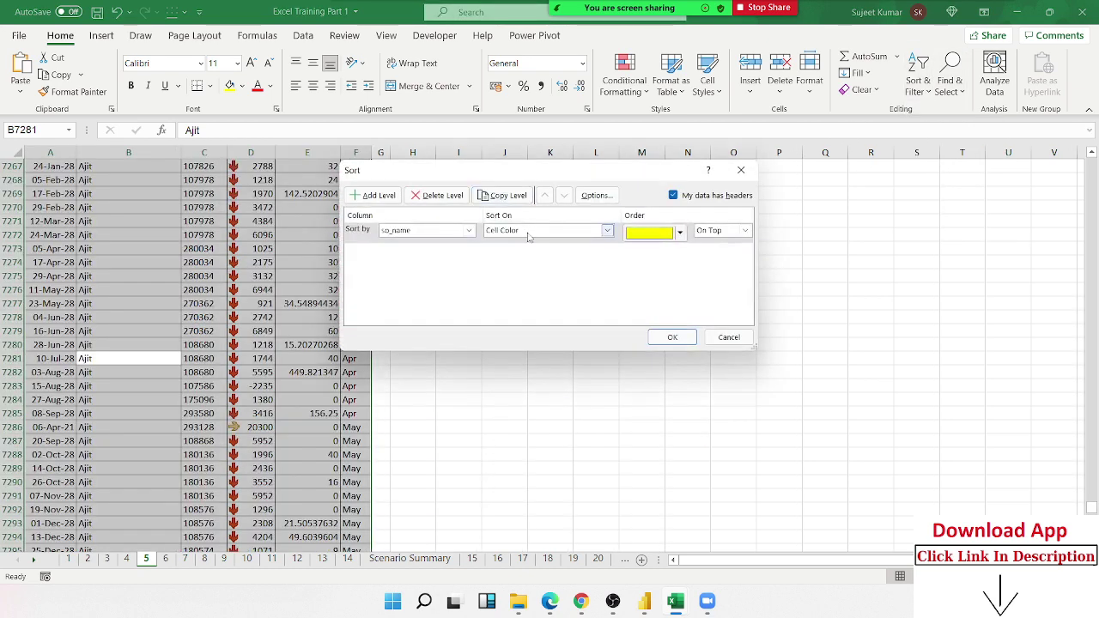
left_click(530, 232)
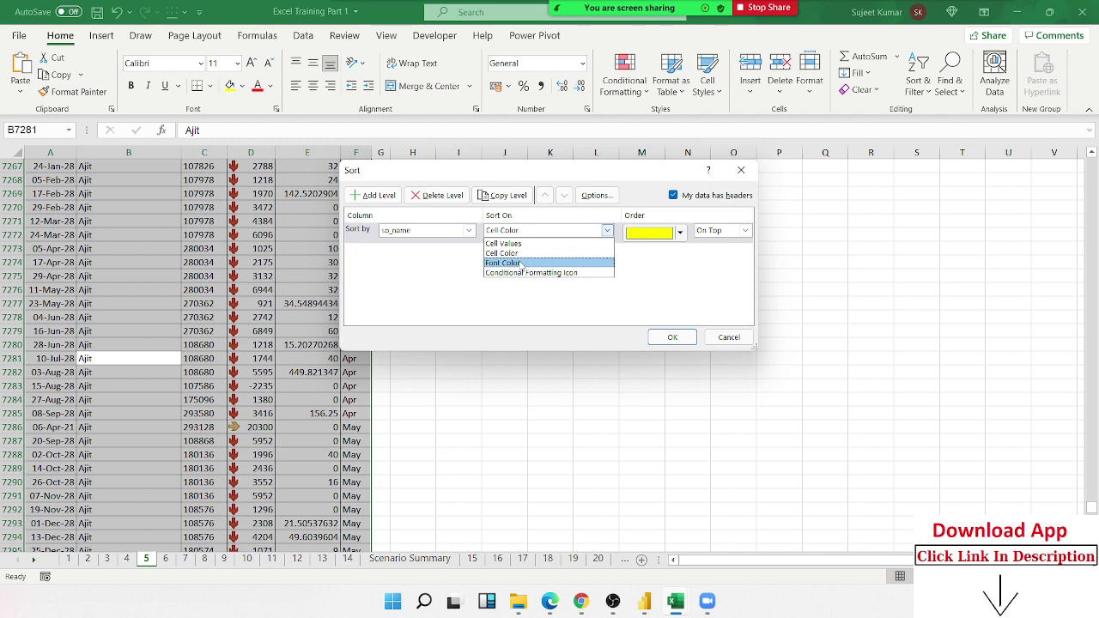
key("Escape")
key("Escape")
left_click(232, 248)
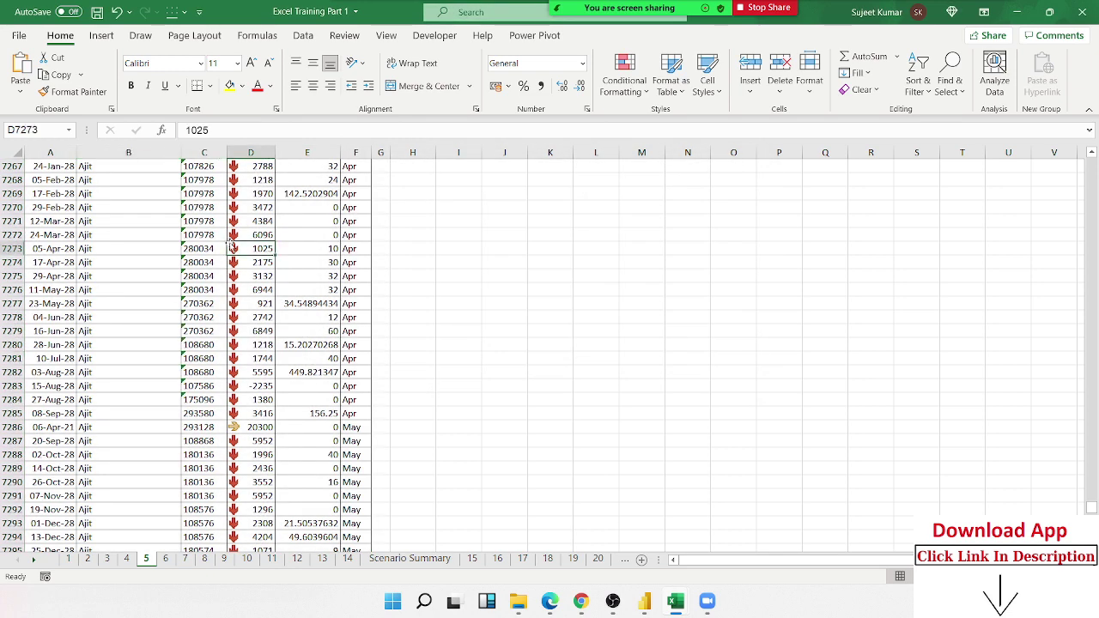
key("ctrl+Up")
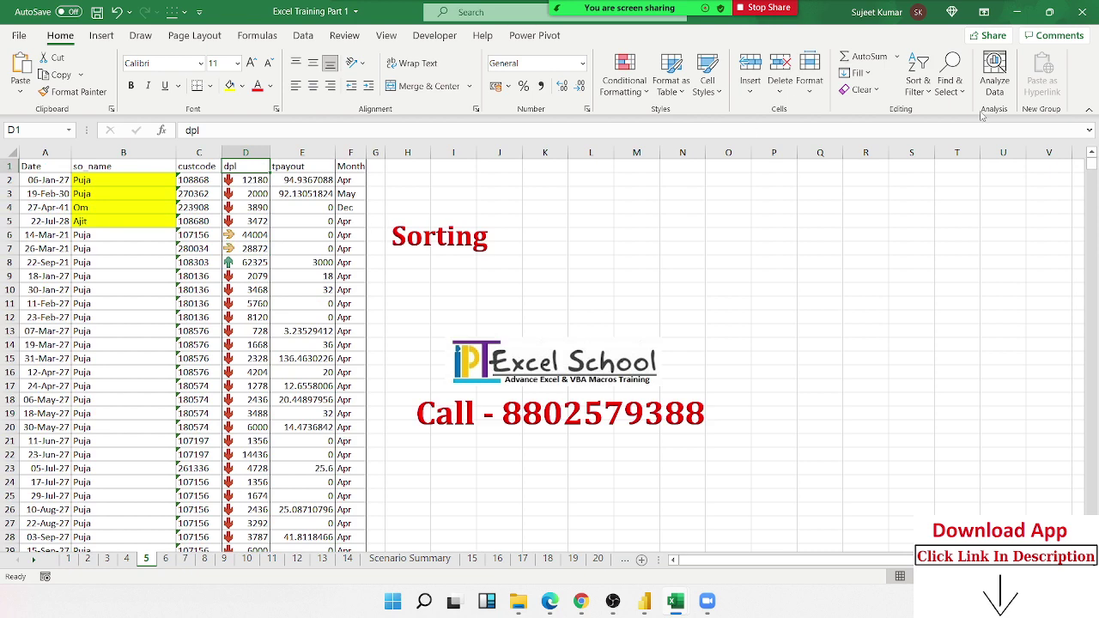
Custom-sort by dpl on Conditional Formatting Icon, with the green up-arrow On Top
left_click(918, 81)
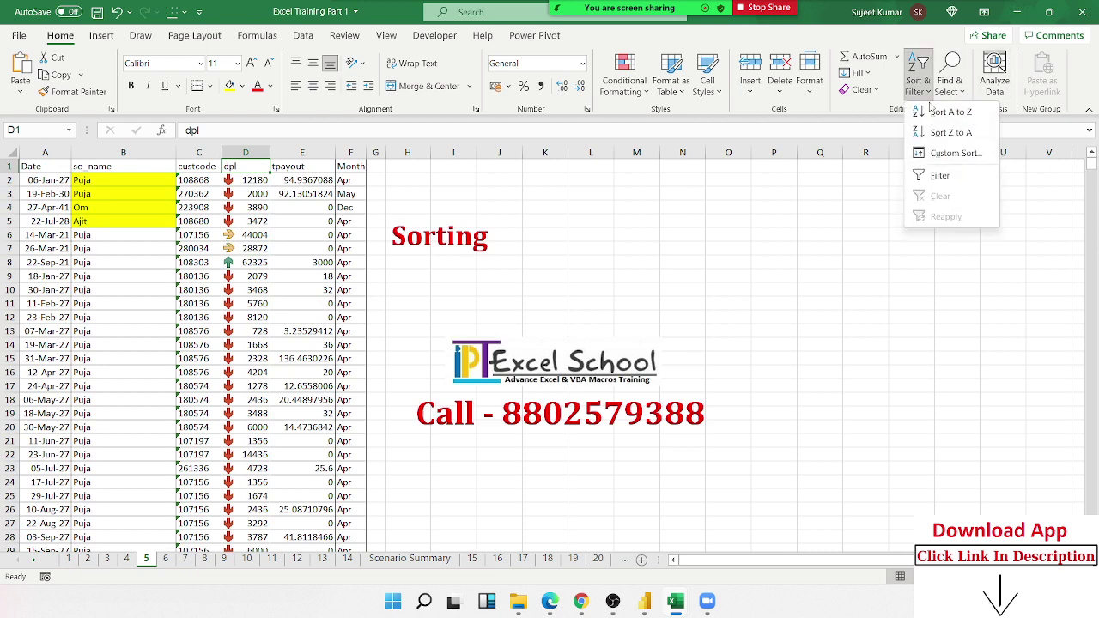
left_click(953, 159)
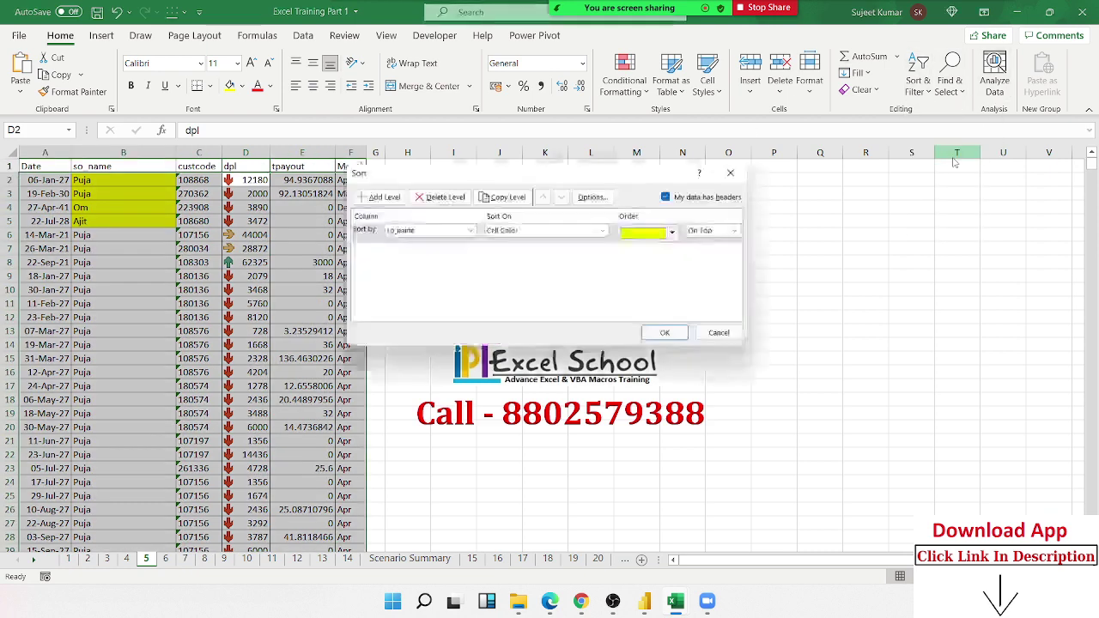
left_click(402, 233)
left_click(402, 233)
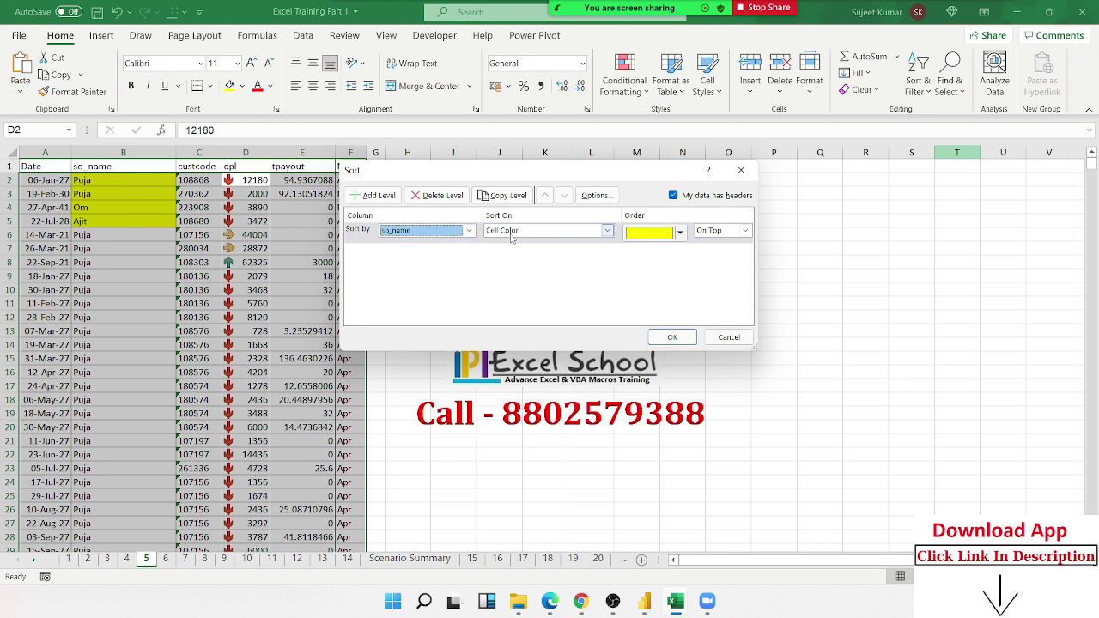
left_click(402, 234)
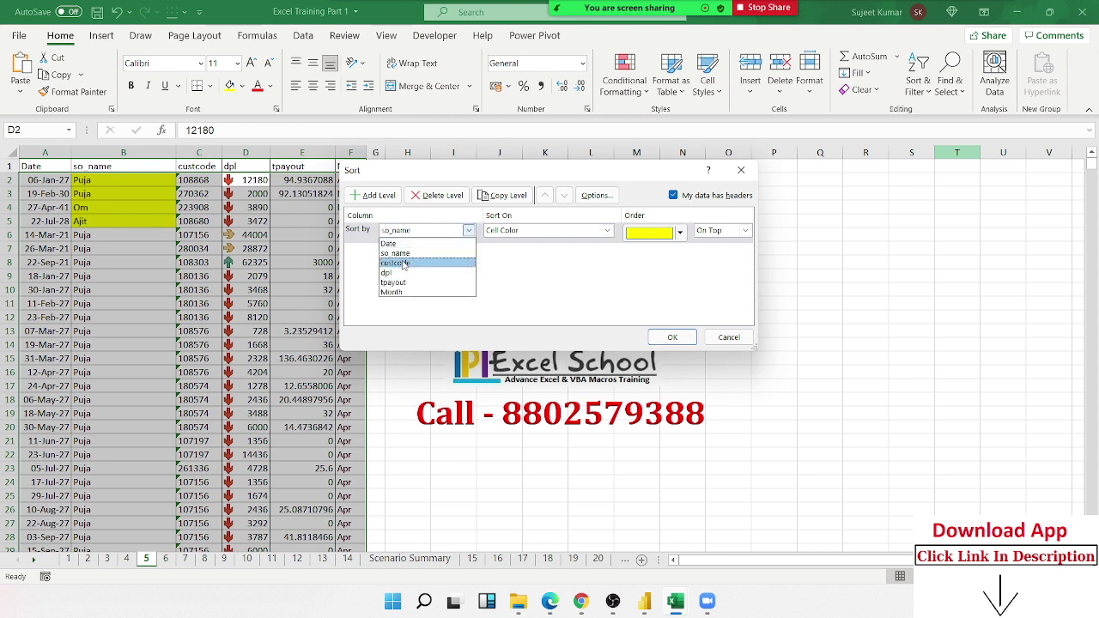
left_click(399, 272)
left_click(607, 230)
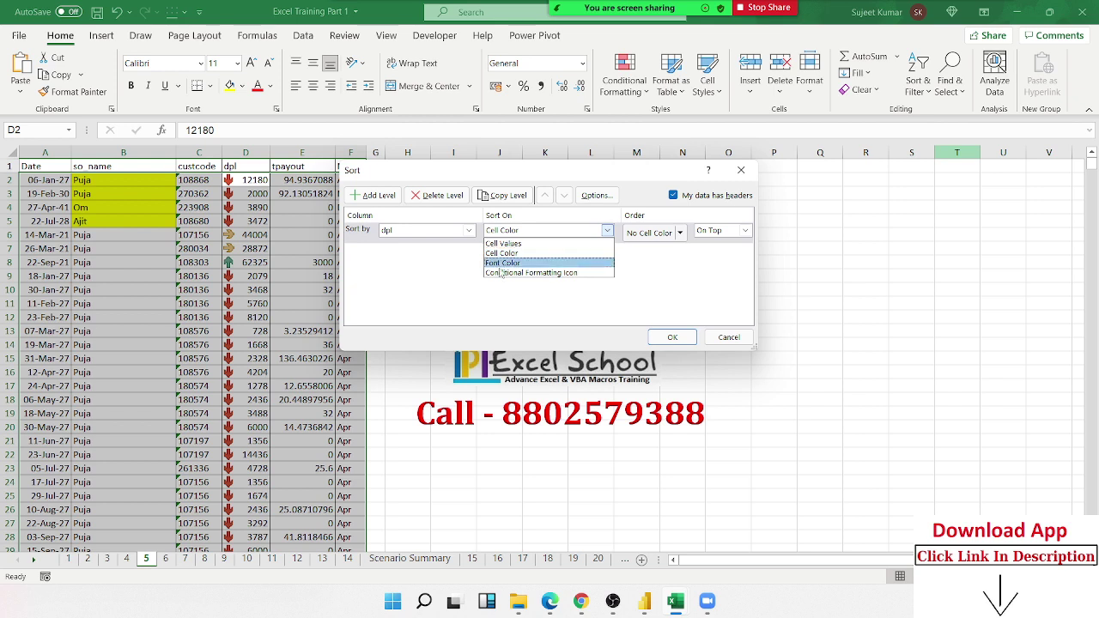
left_click(502, 272)
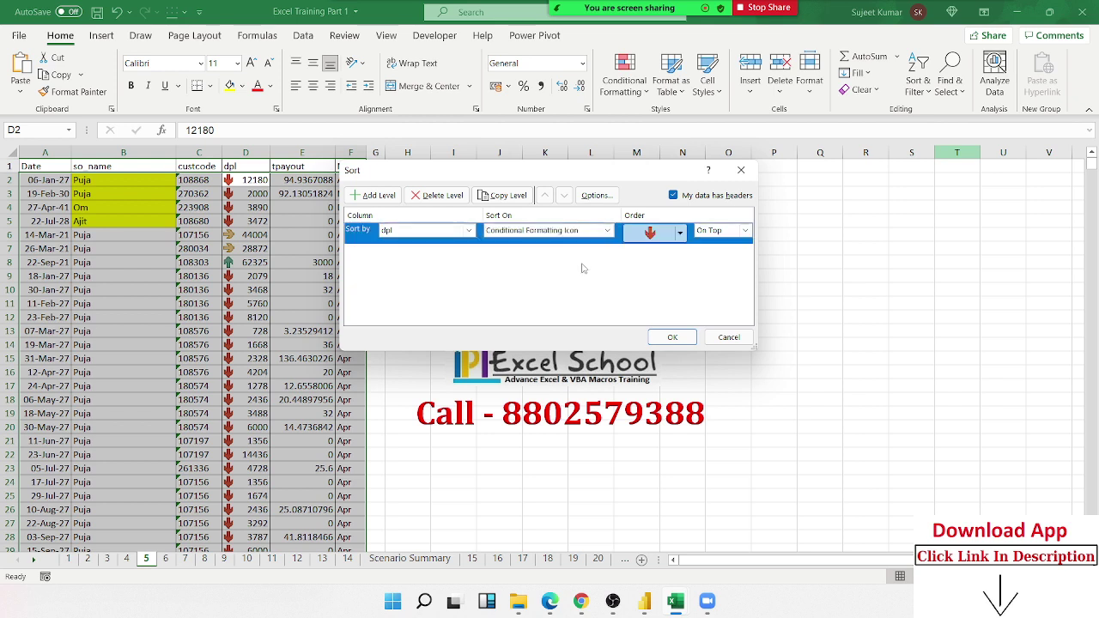
left_click(679, 235)
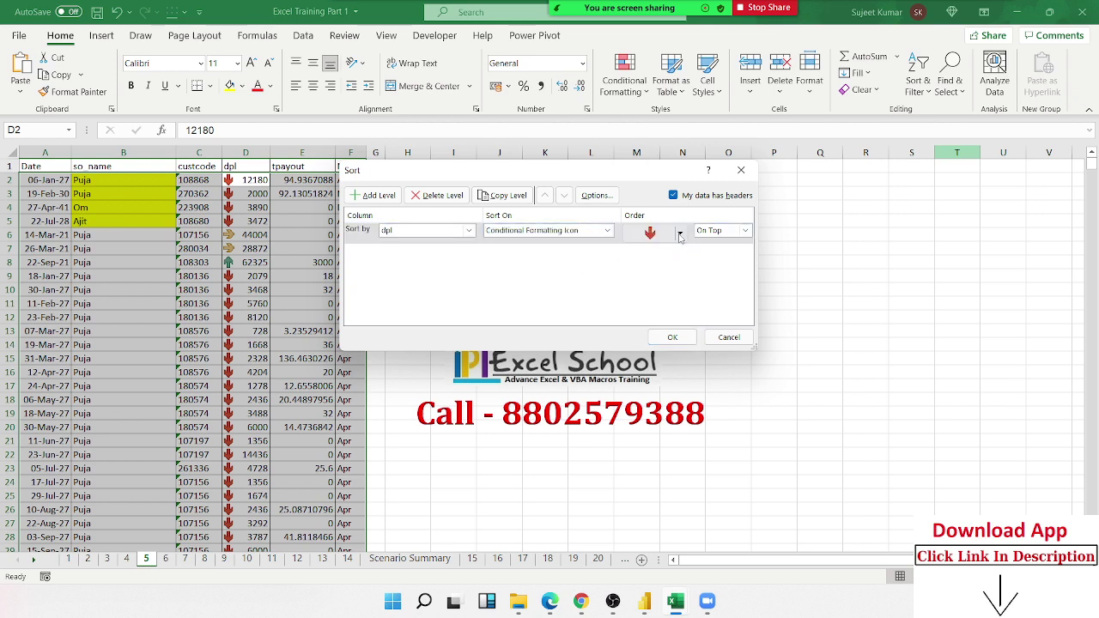
left_click(680, 234)
left_click(669, 253)
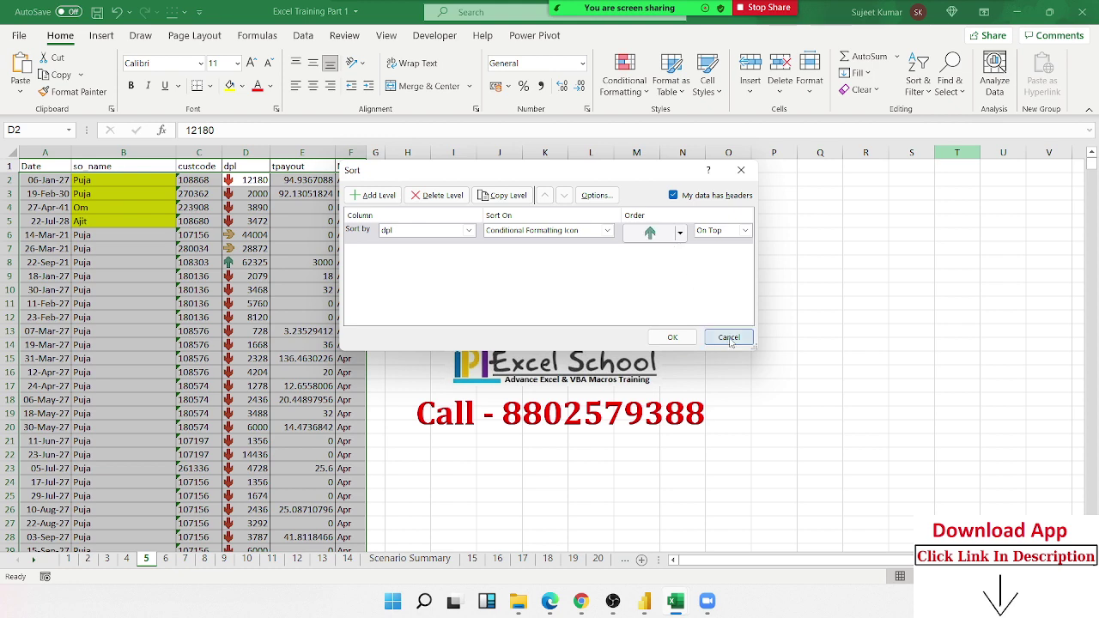
left_click(675, 339)
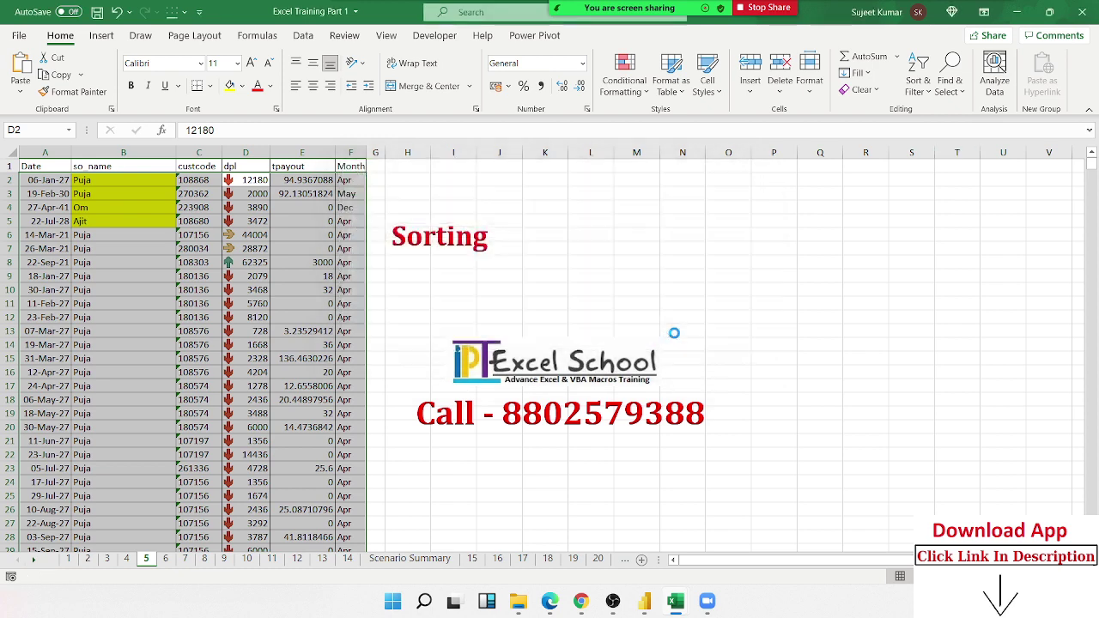
left_click_drag(245, 222, 246, 330)
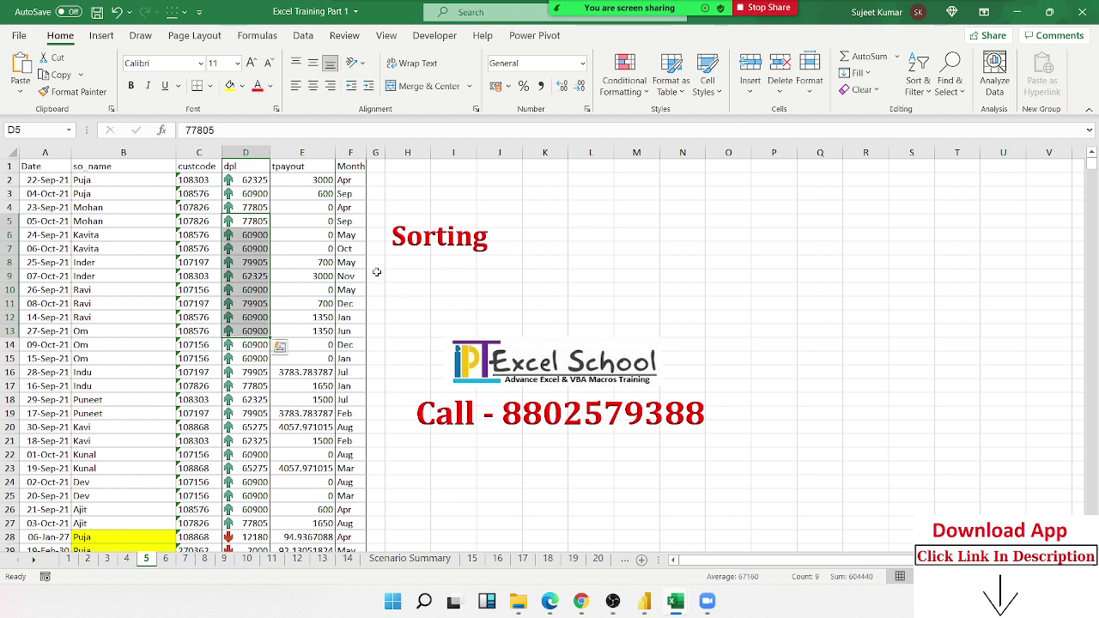
left_click(342, 223)
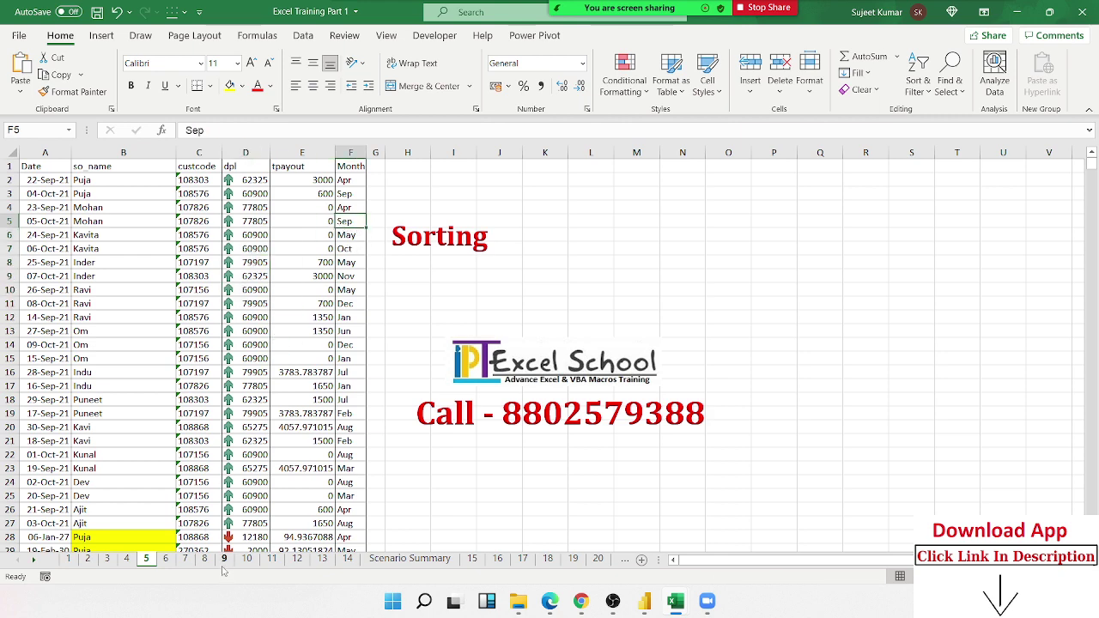
Start a new workbook with the labels Name in A1 and Sales in A2
key("ctrl+n")
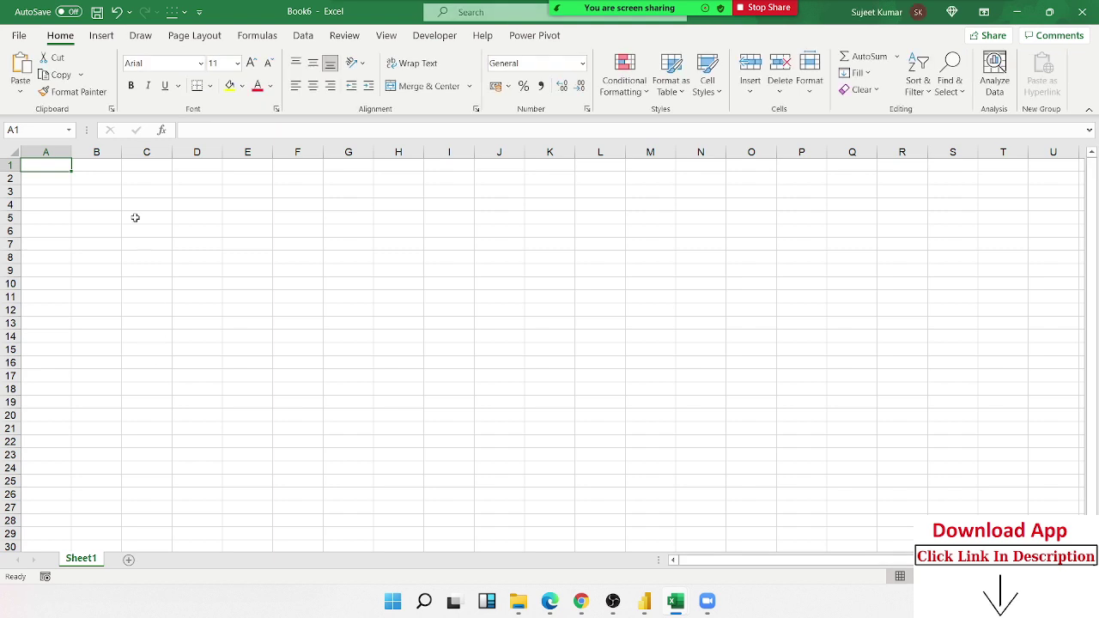
type("Name")
key("Return")
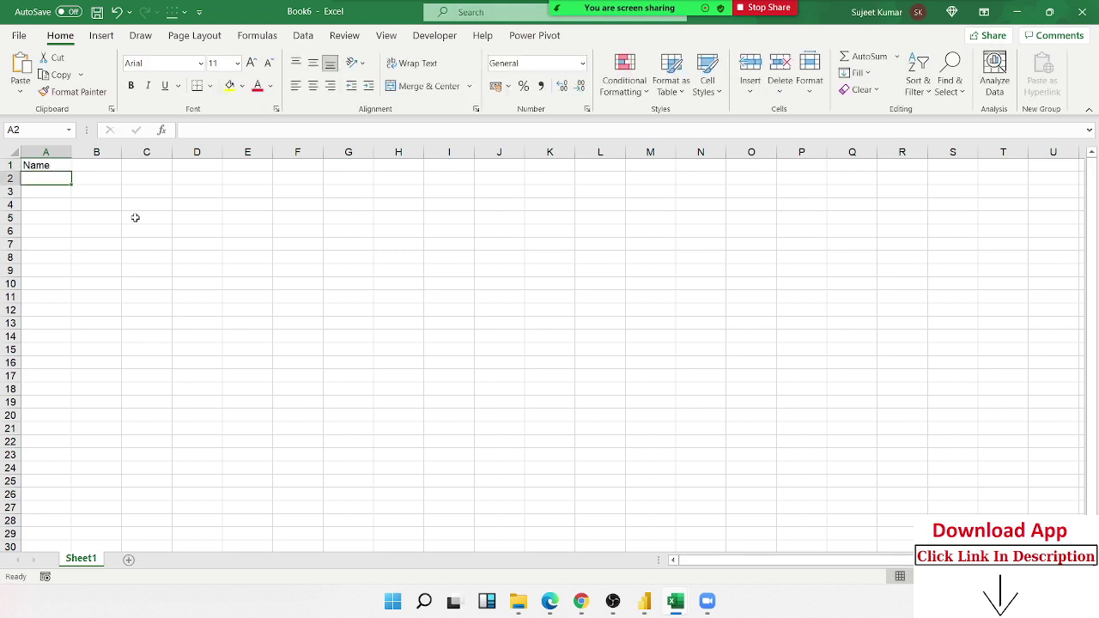
type("Sales")
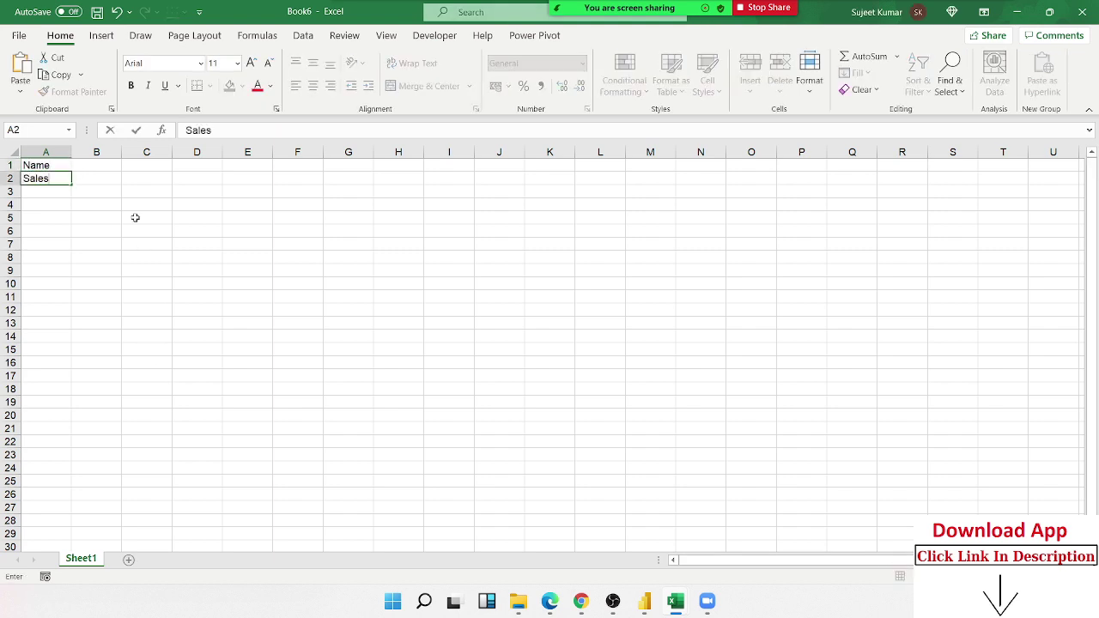
key("Return")
key("Up")
key("Up")
key("Right")
Enter the first salesperson name in B1 and fill the name list across to J1
type("J")
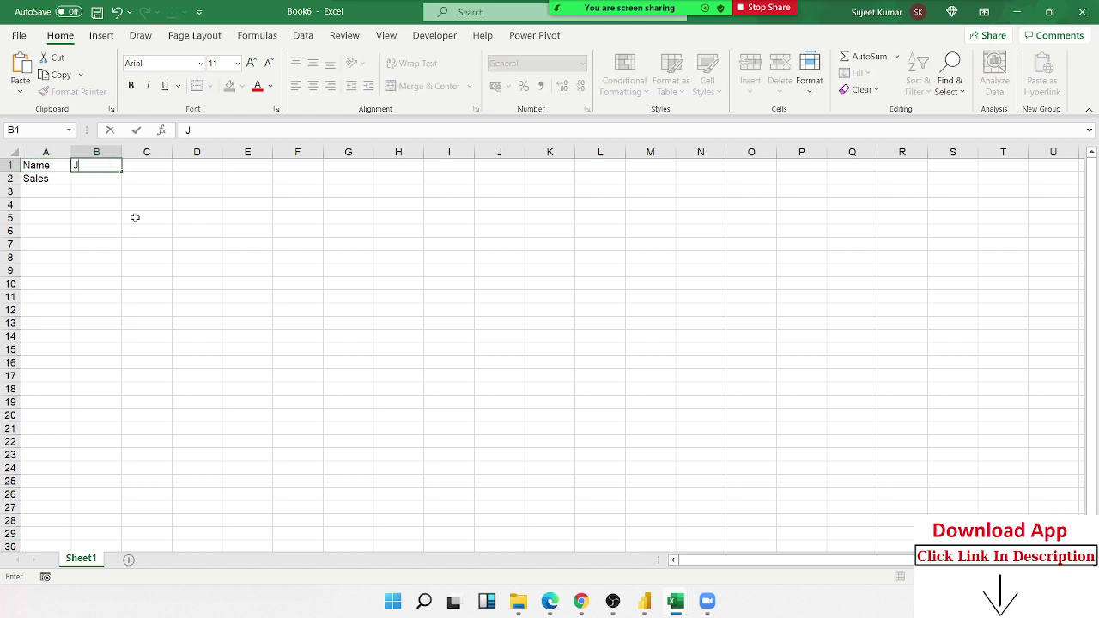
type("an")
key("Return")
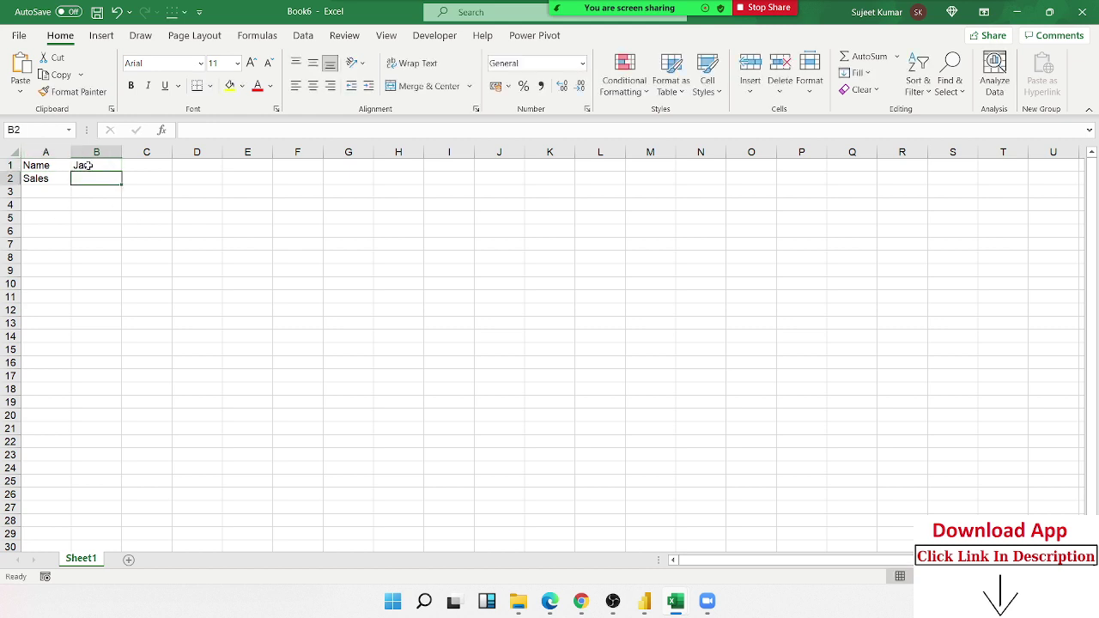
left_click(86, 164)
mouse_move(122, 171)
left_mouse_down()
mouse_move(464, 194)
mouse_move(522, 175)
left_mouse_up()
left_click(77, 179)
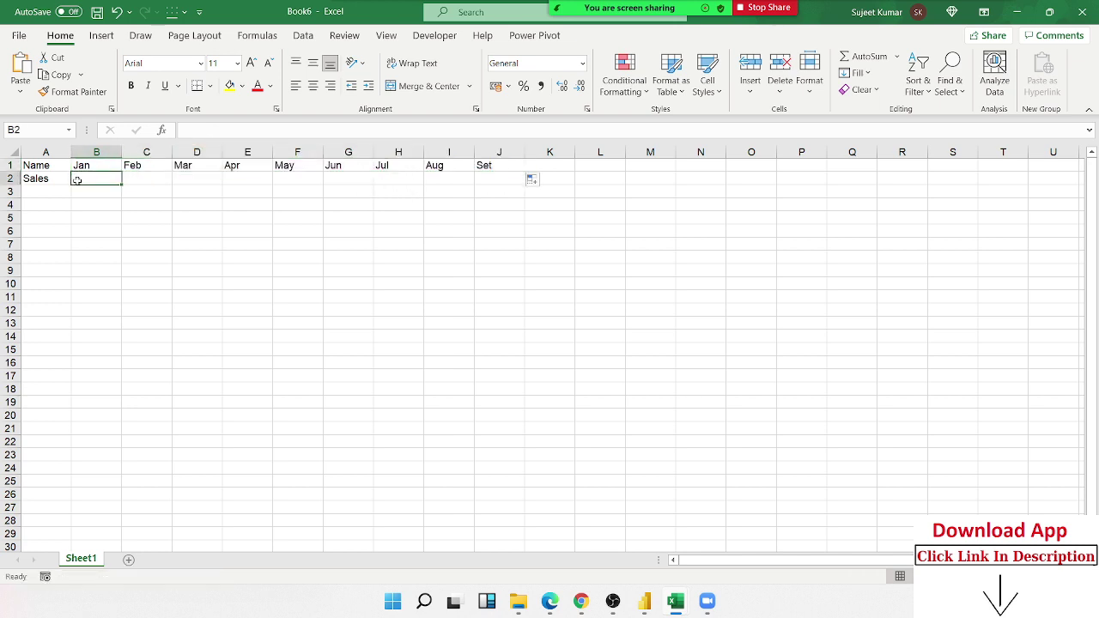
left_click(78, 166)
type("Puja")
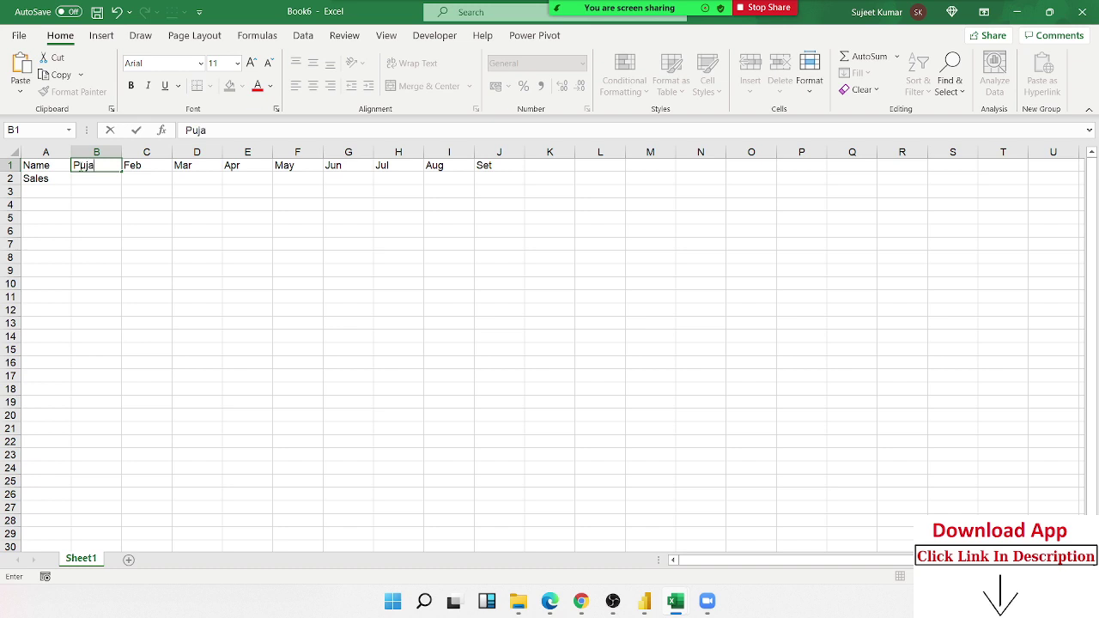
left_click(81, 177)
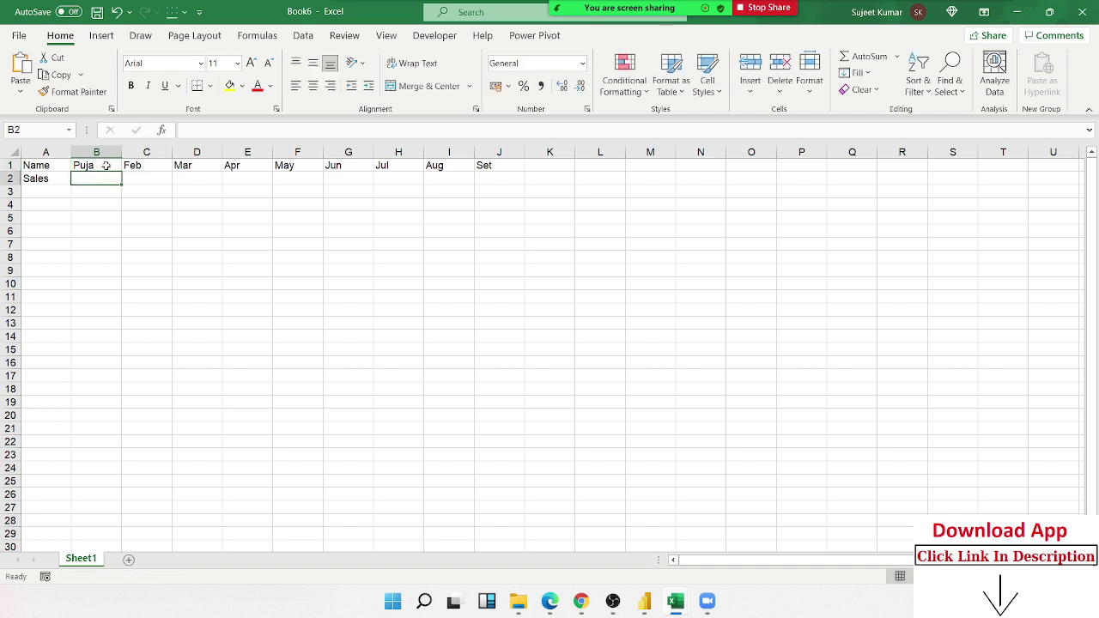
left_click(104, 165)
left_click_drag(146, 171, 498, 176)
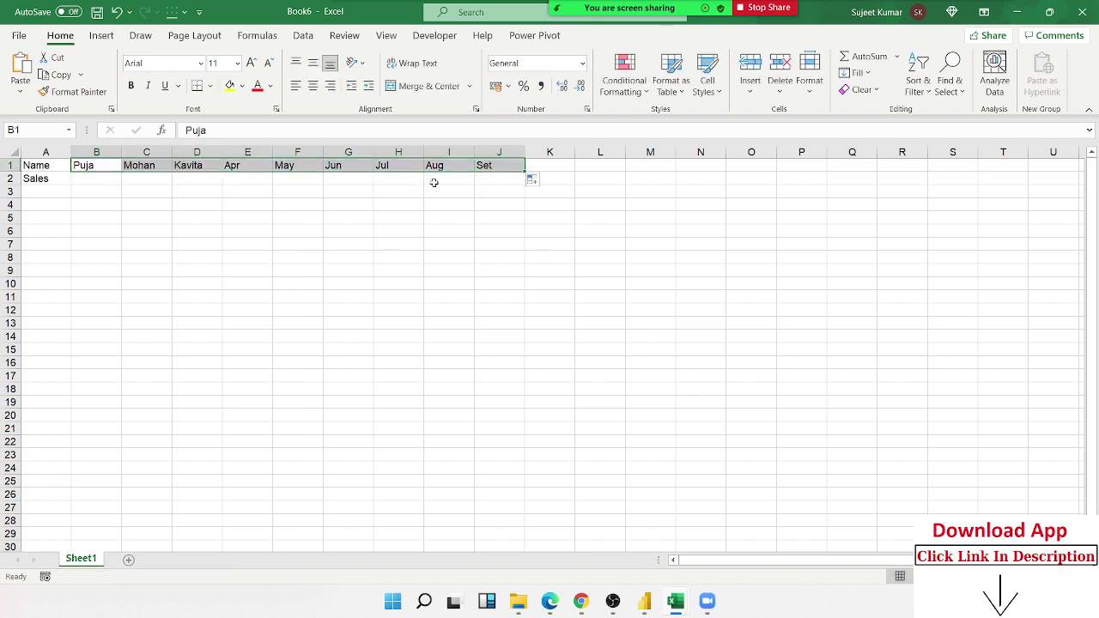
Enter the sales figures 85, 69, 52, 65, 85, 415, 36, 96, 25 in B2:J2
left_click(105, 179)
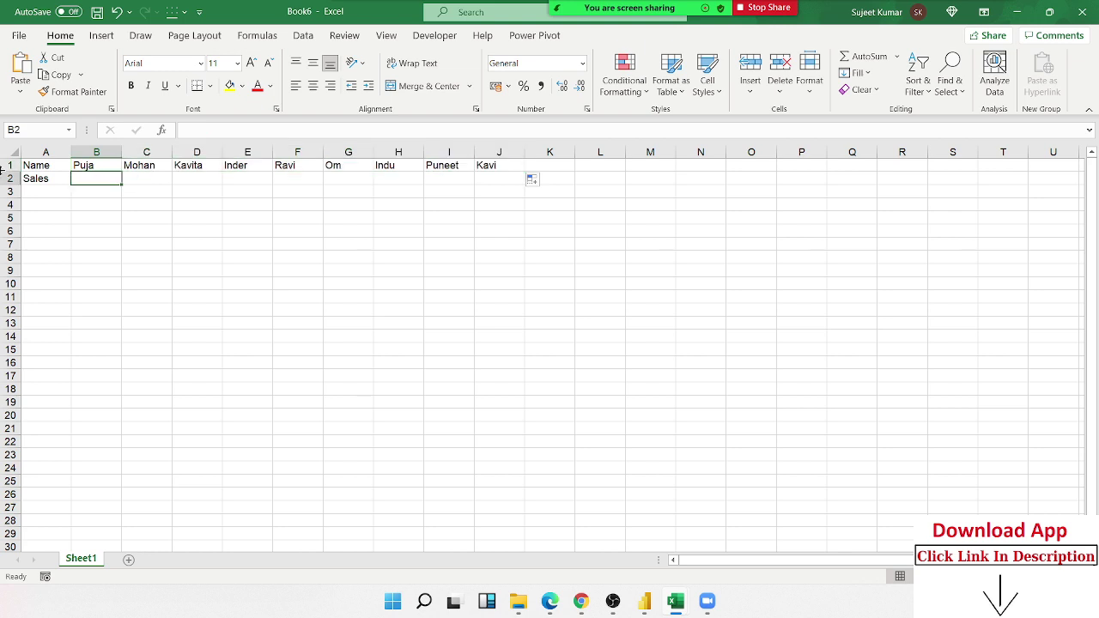
type("85")
key("Tab")
type("69")
key("Tab")
type("52")
key("Tab")
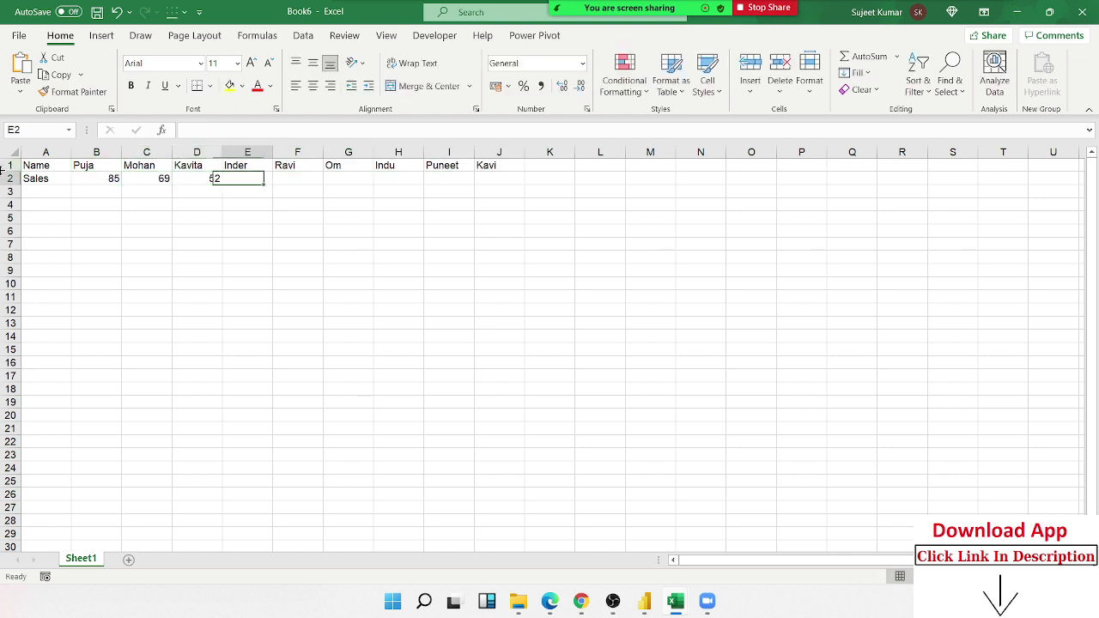
type("65")
key("Tab")
type("85")
key("Tab")
type("415\t")
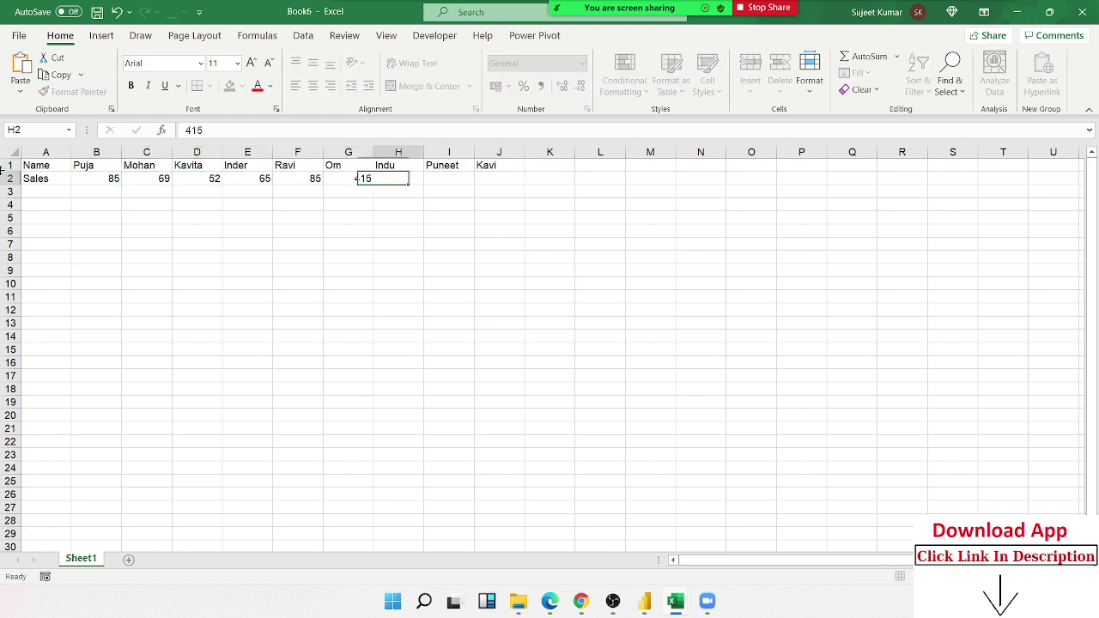
type("36")
key("Tab")
type("96\t2")
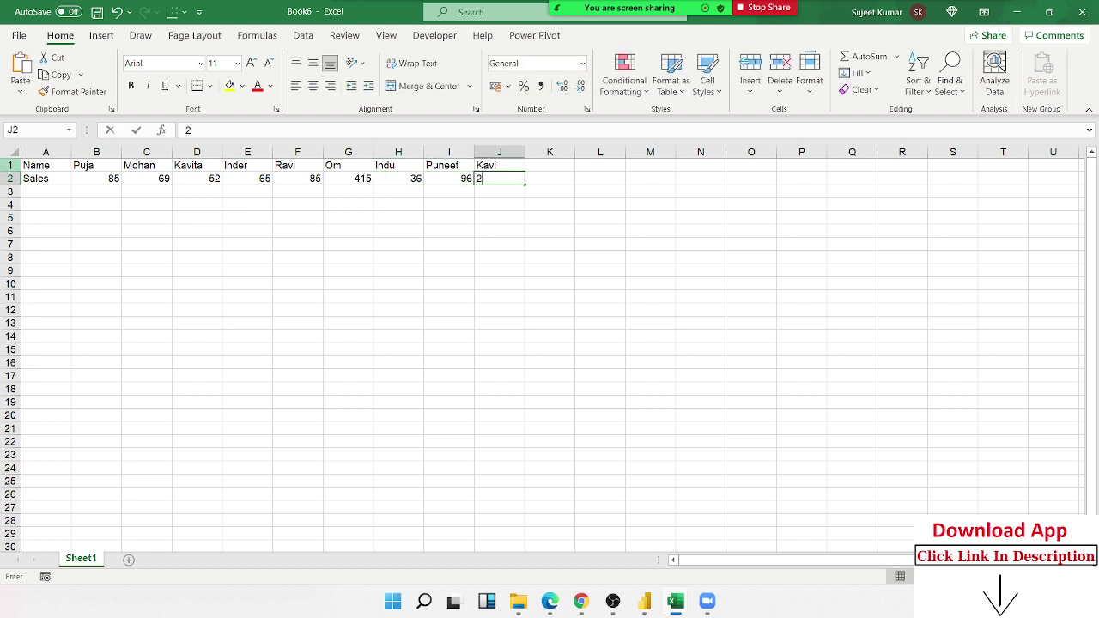
type("5")
key("Tab")
Select the names-and-sales table and set the Custom Sort orientation to Sort left to right
left_click(87, 166)
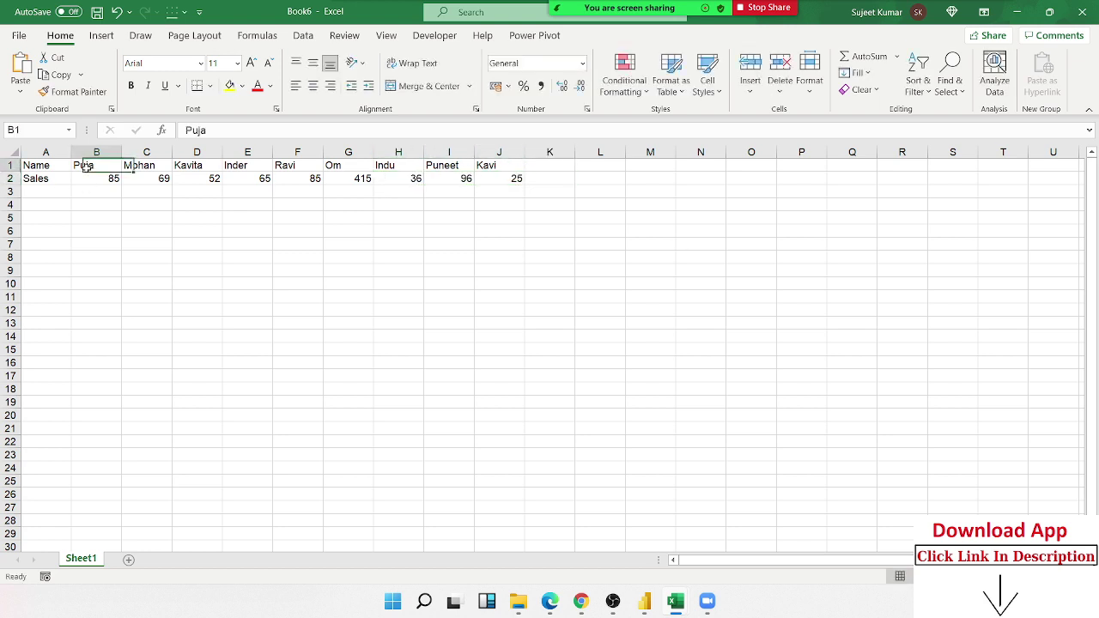
left_click_drag(87, 166, 504, 185)
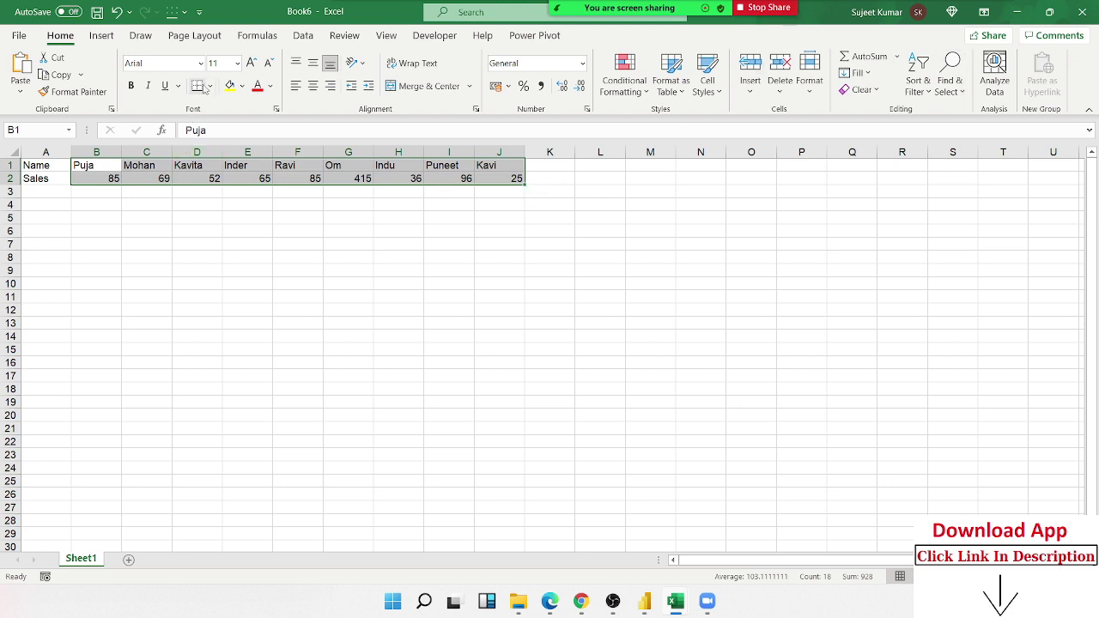
left_click(918, 75)
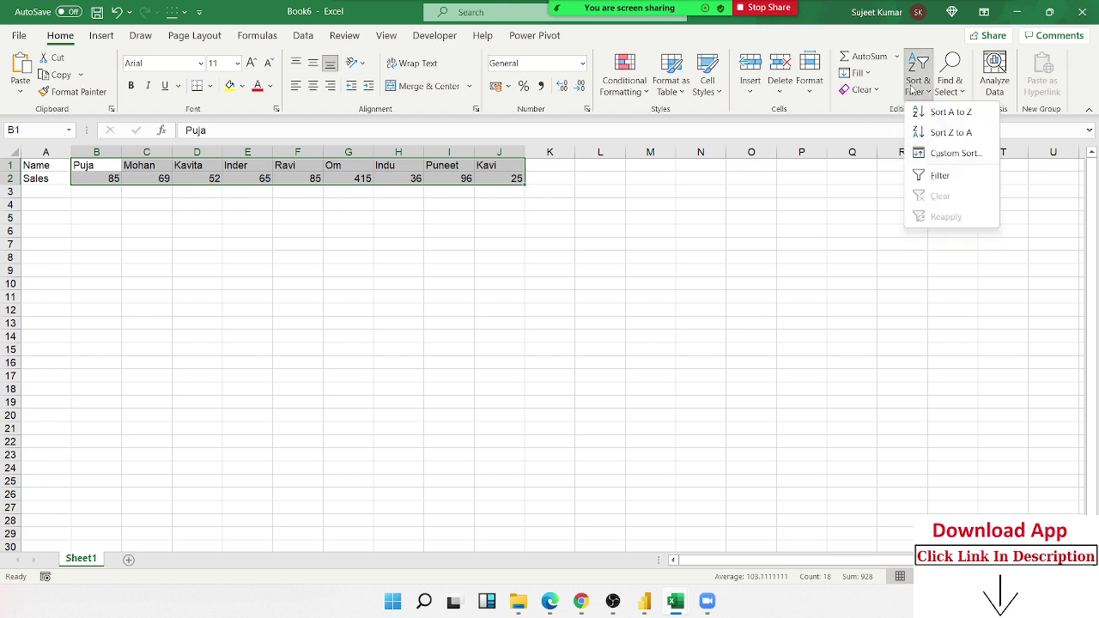
left_click(936, 152)
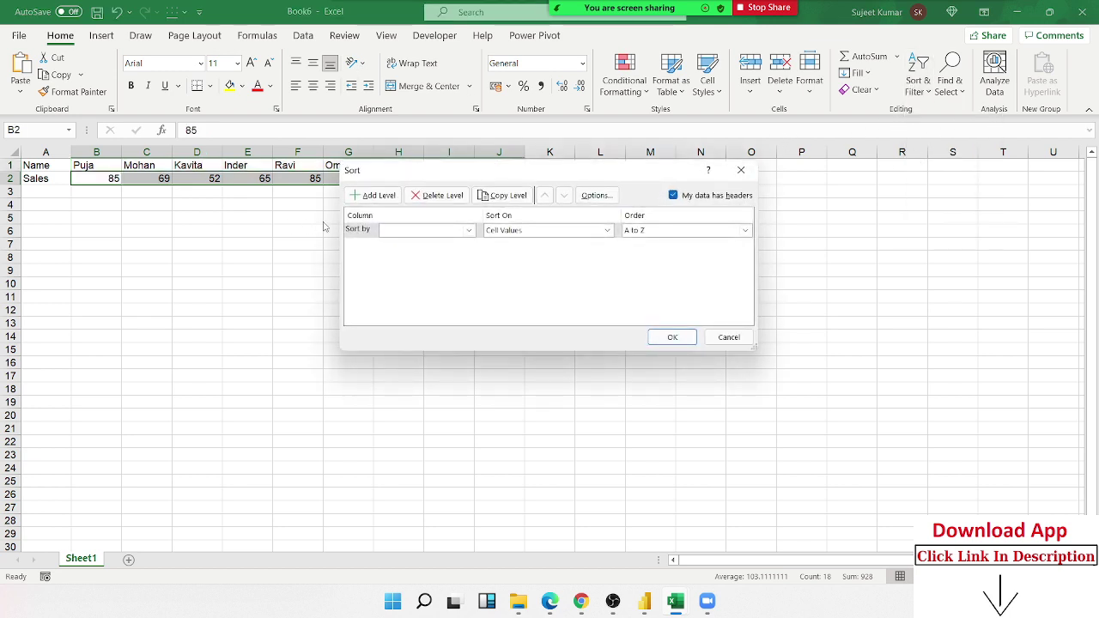
left_click(413, 235)
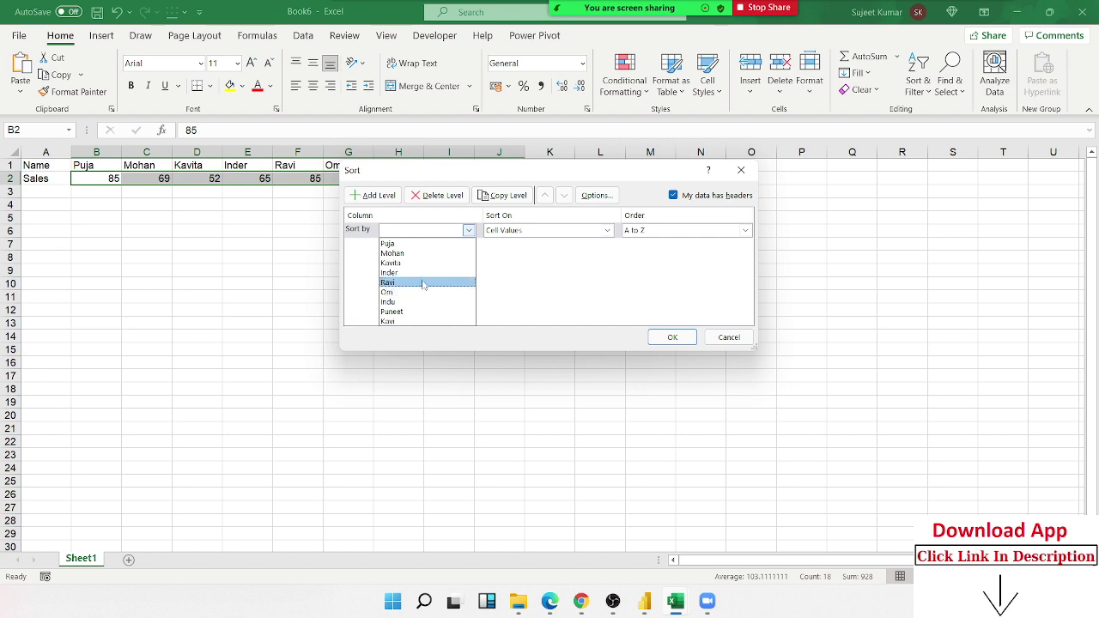
left_click(429, 231)
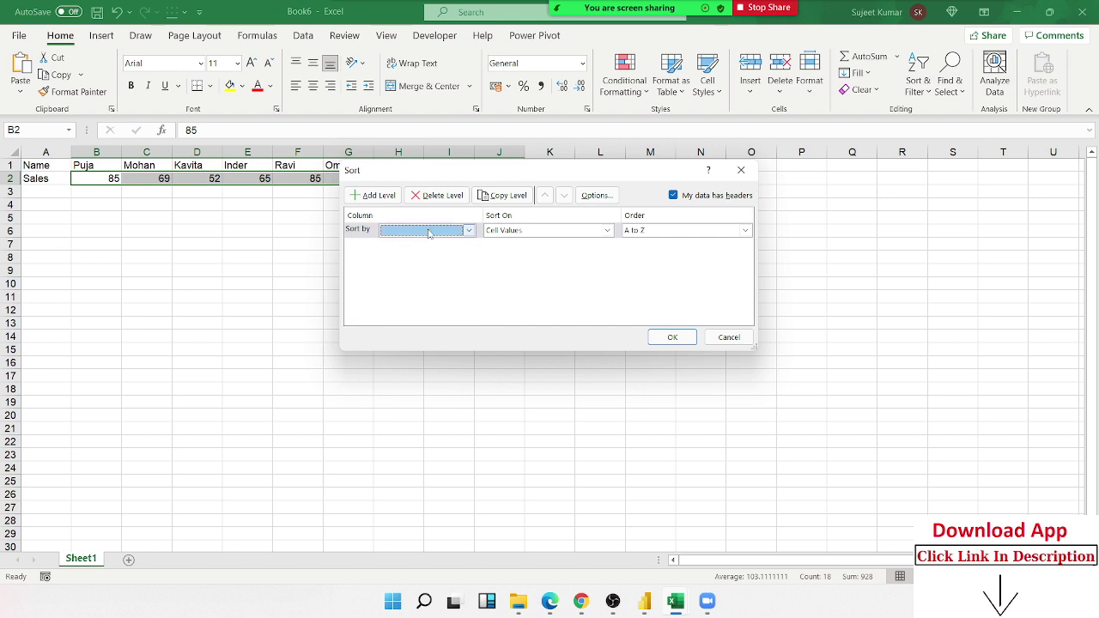
left_click(596, 195)
left_click(493, 269)
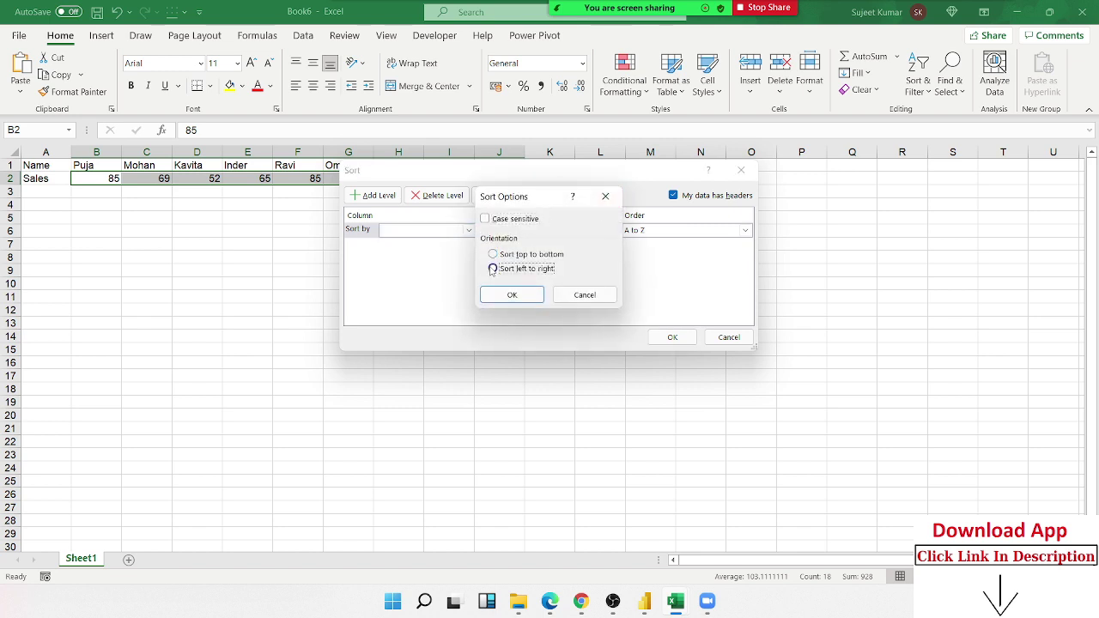
left_click(515, 296)
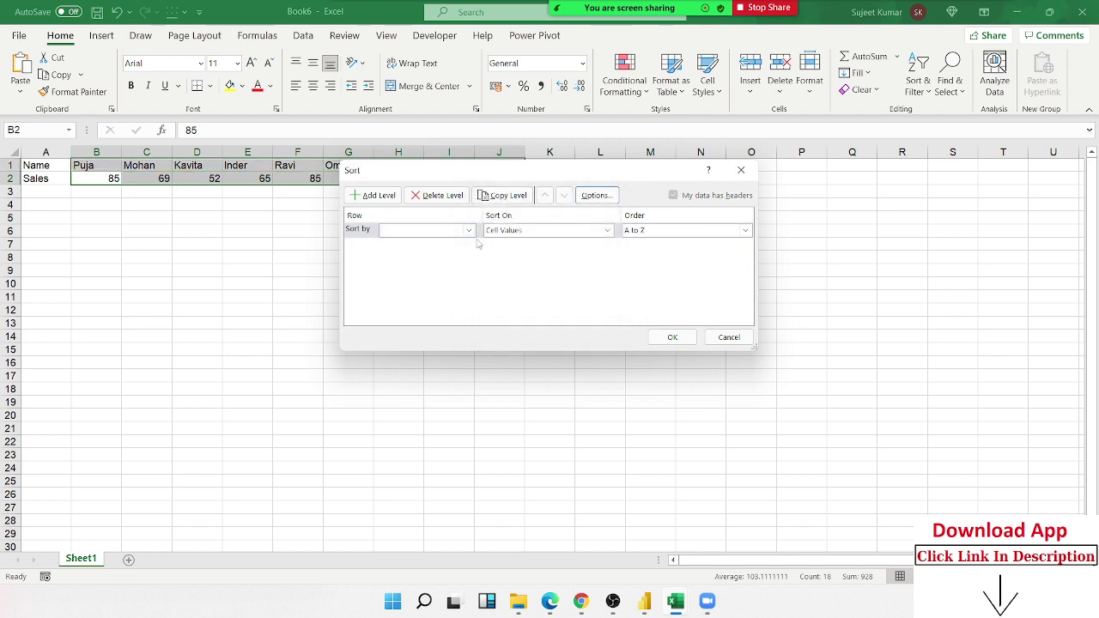
Sort by Row 2 from Smallest to Largest
left_click_drag(485, 176, 530, 225)
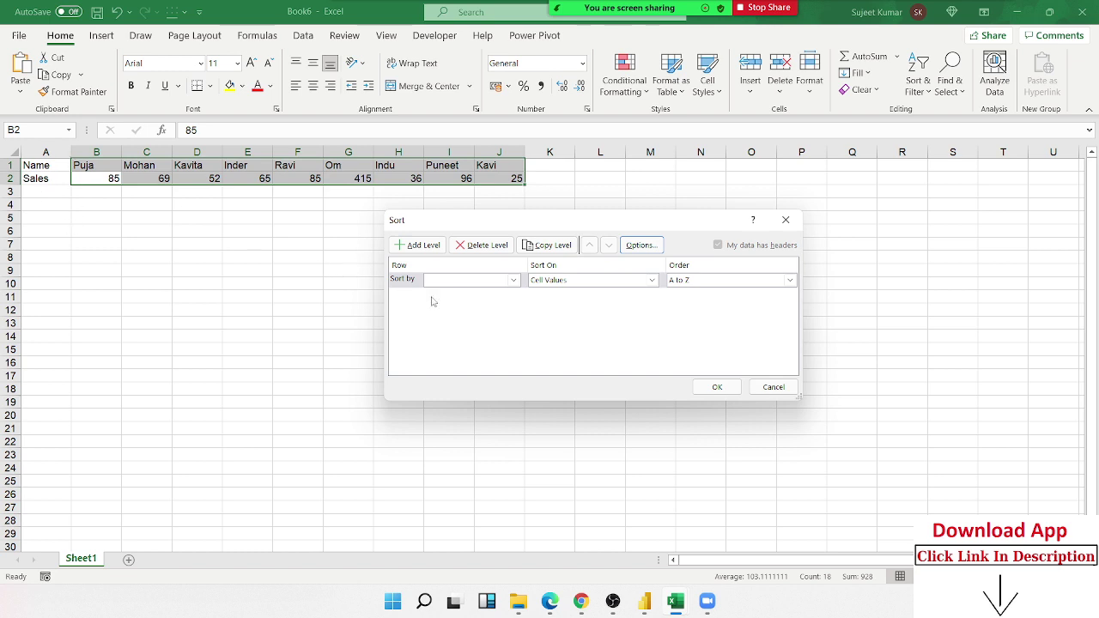
left_click(472, 283)
left_click(461, 303)
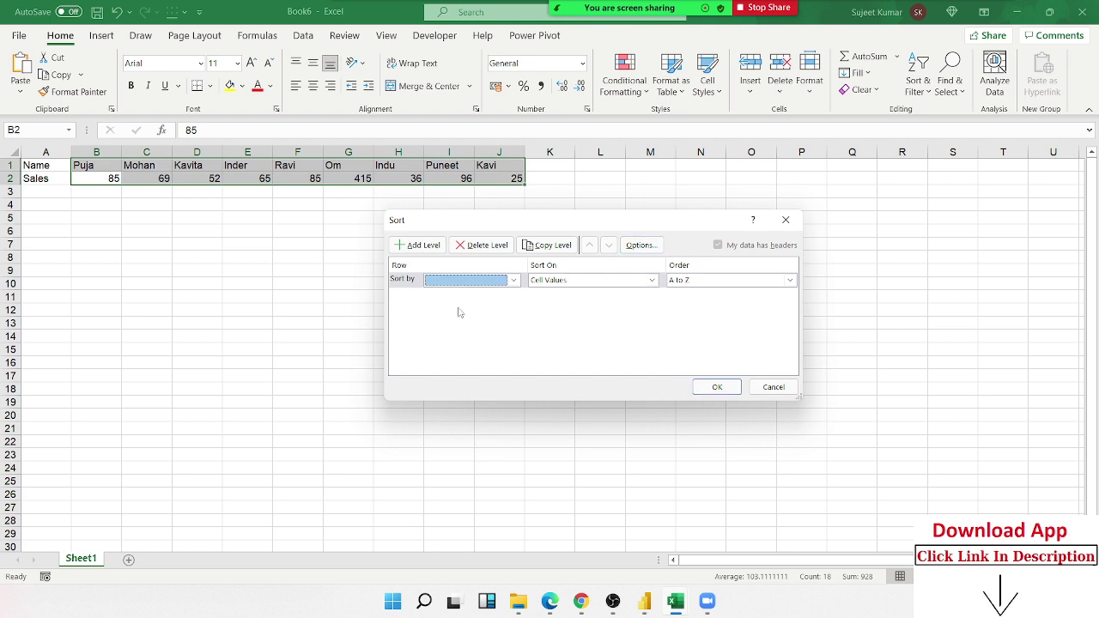
left_click(474, 280)
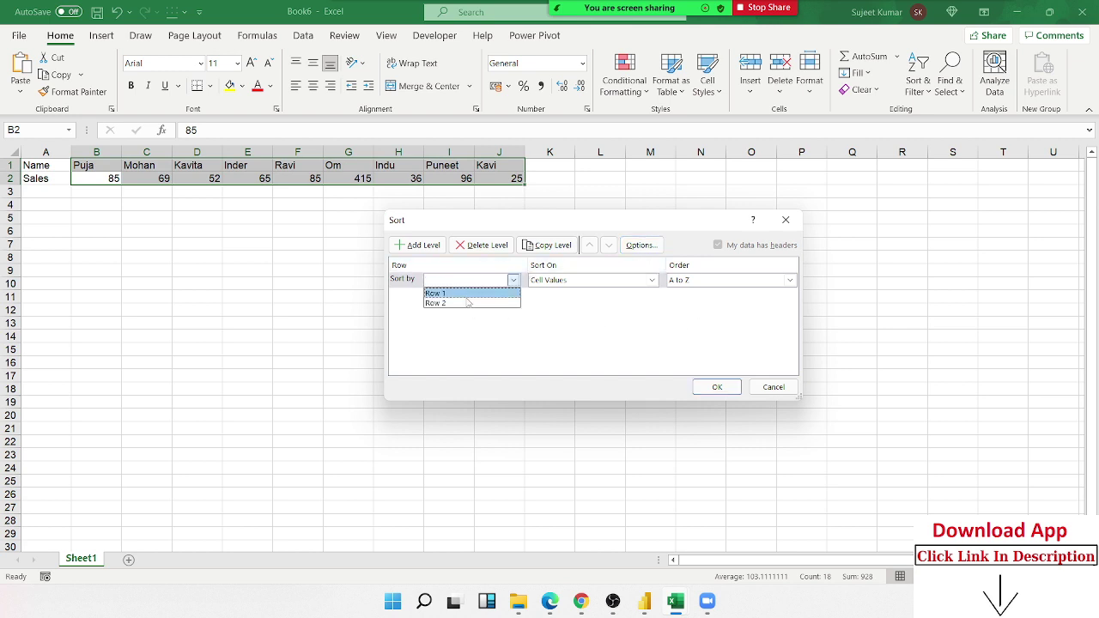
left_click(468, 306)
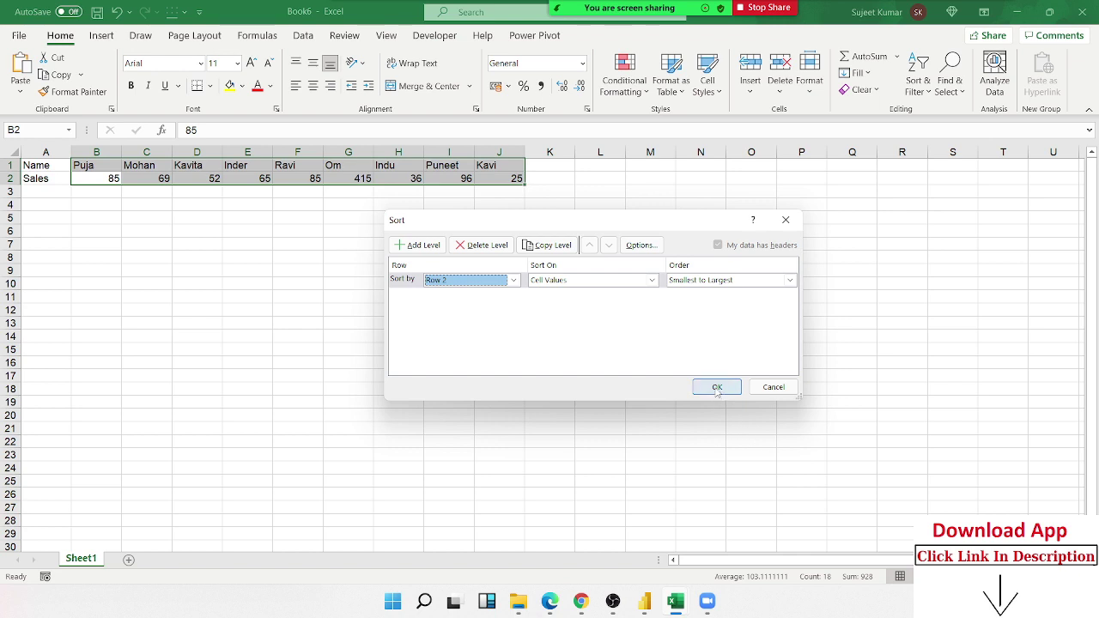
left_click(717, 386)
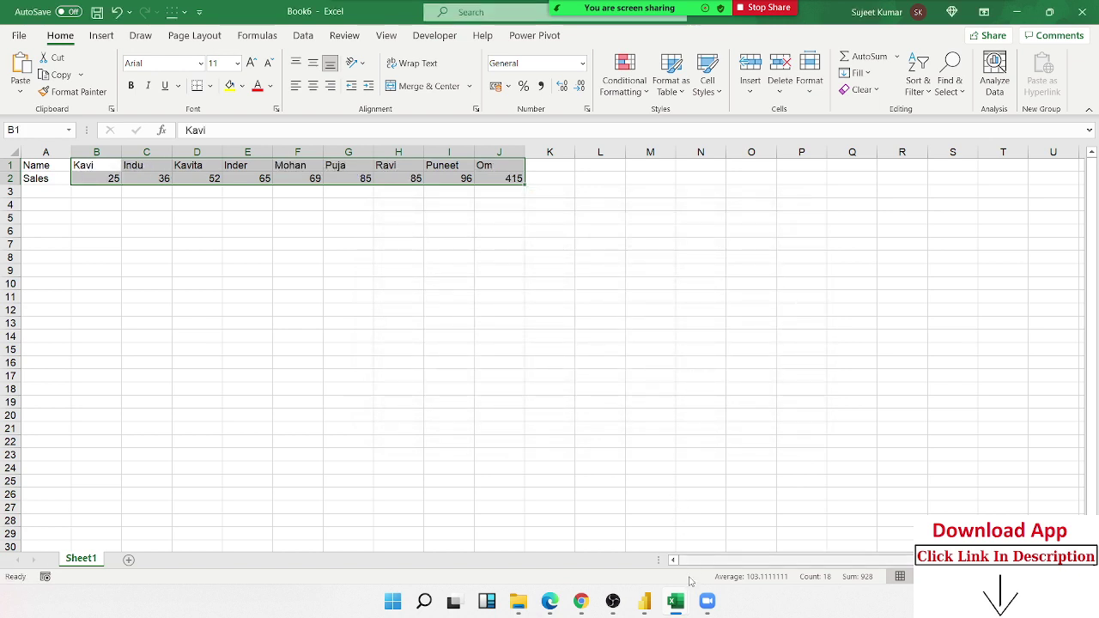
Copy the sales records A1:F46 from the Excel Training Part 1 workbook
left_click(675, 601)
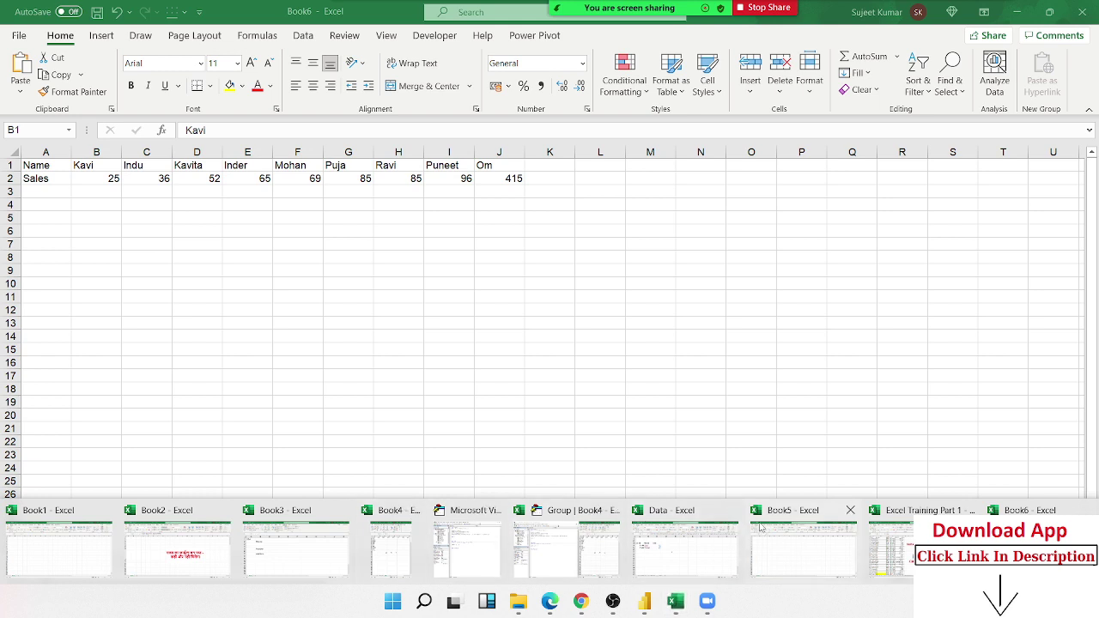
left_click(890, 550)
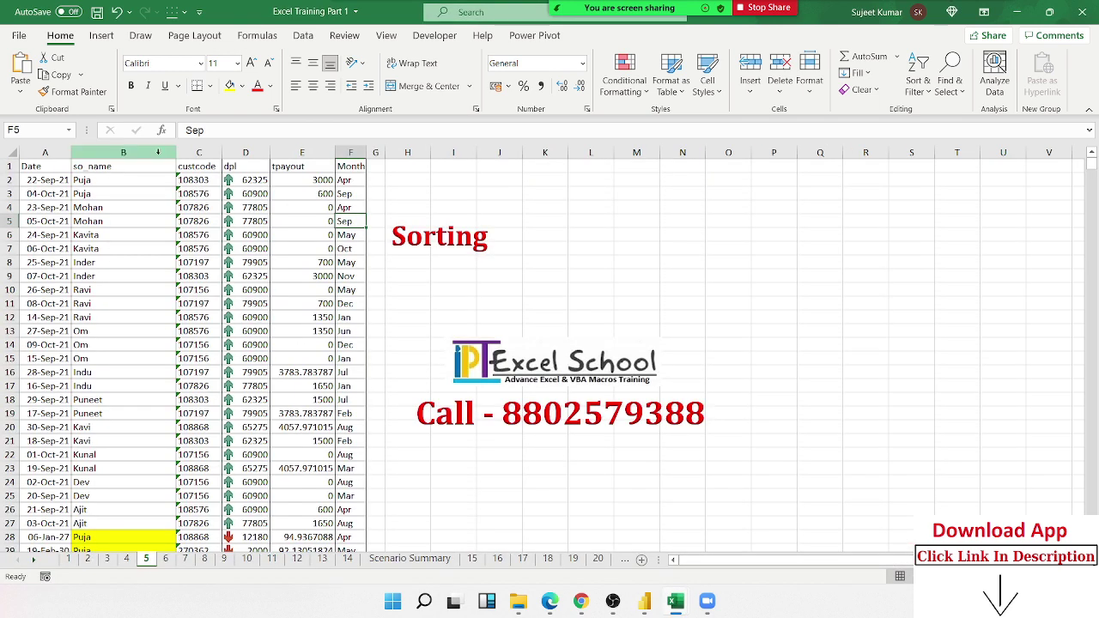
mouse_move(58, 168)
left_mouse_down()
mouse_move(266, 476)
mouse_move(344, 428)
left_mouse_up()
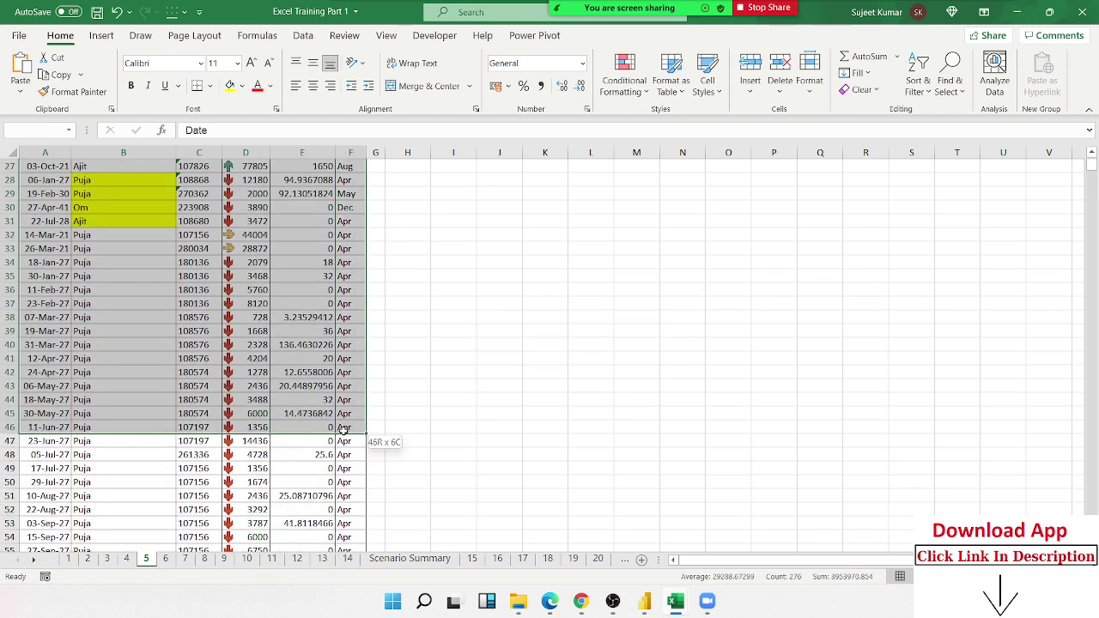
key("ctrl+c")
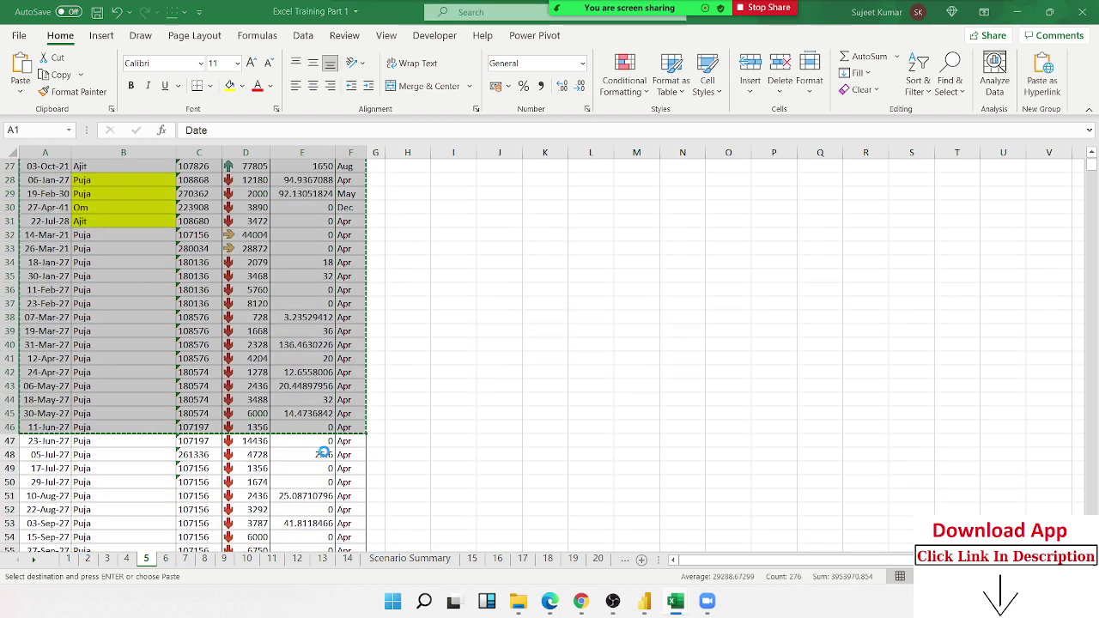
Paste the records into a new workbook, Book7, and widen column A for the dates
key("ctrl+n")
key("ctrl+v")
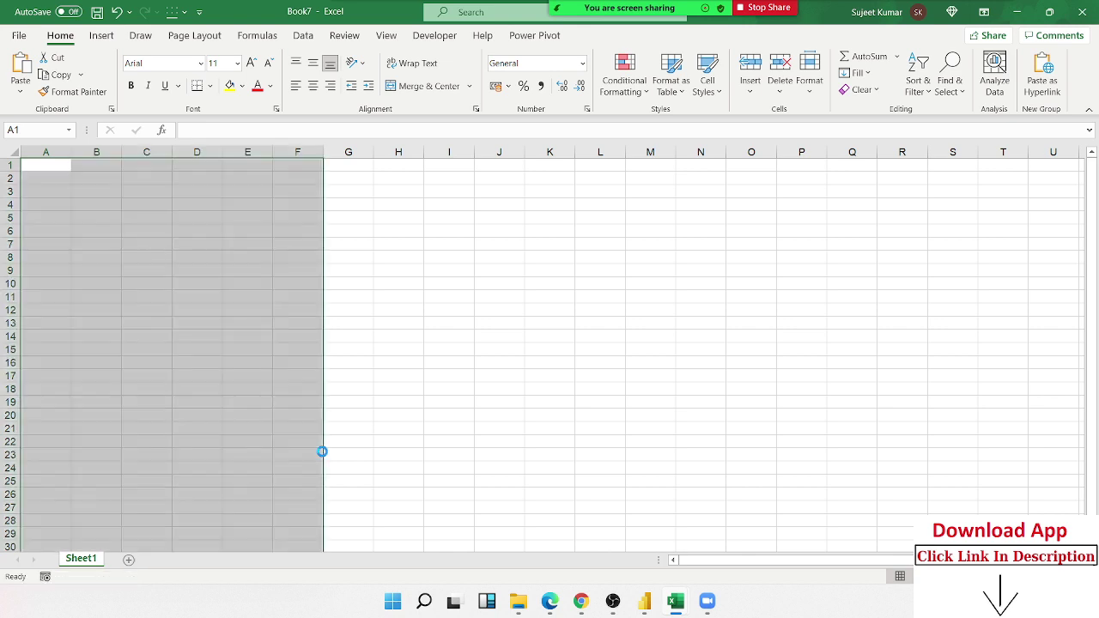
left_click_drag(76, 152, 75, 152)
left_click(183, 182)
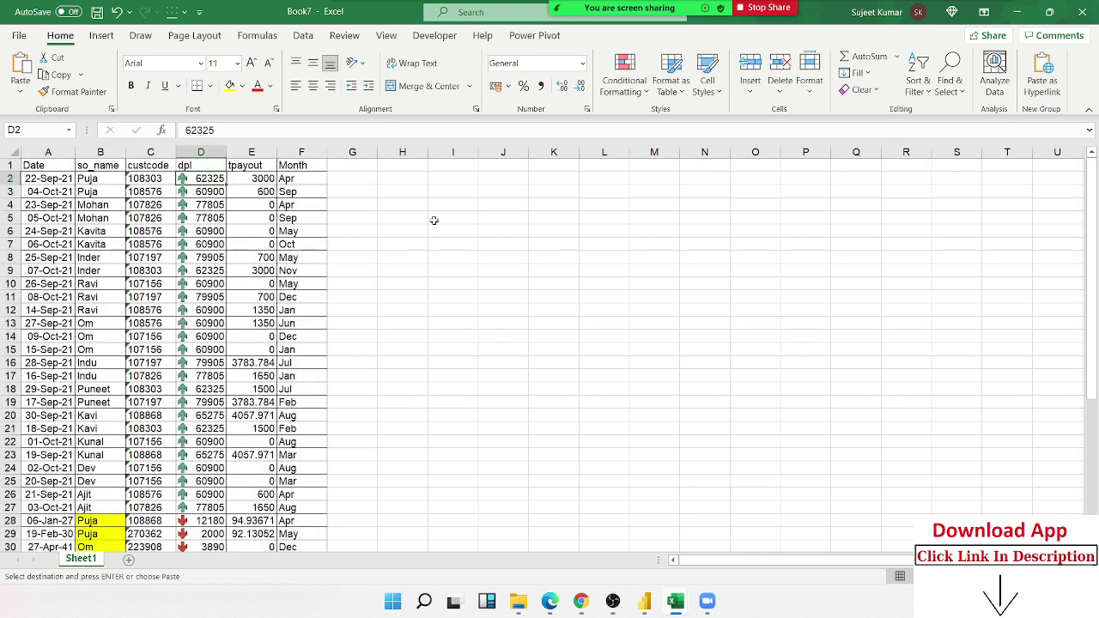
key("Down")
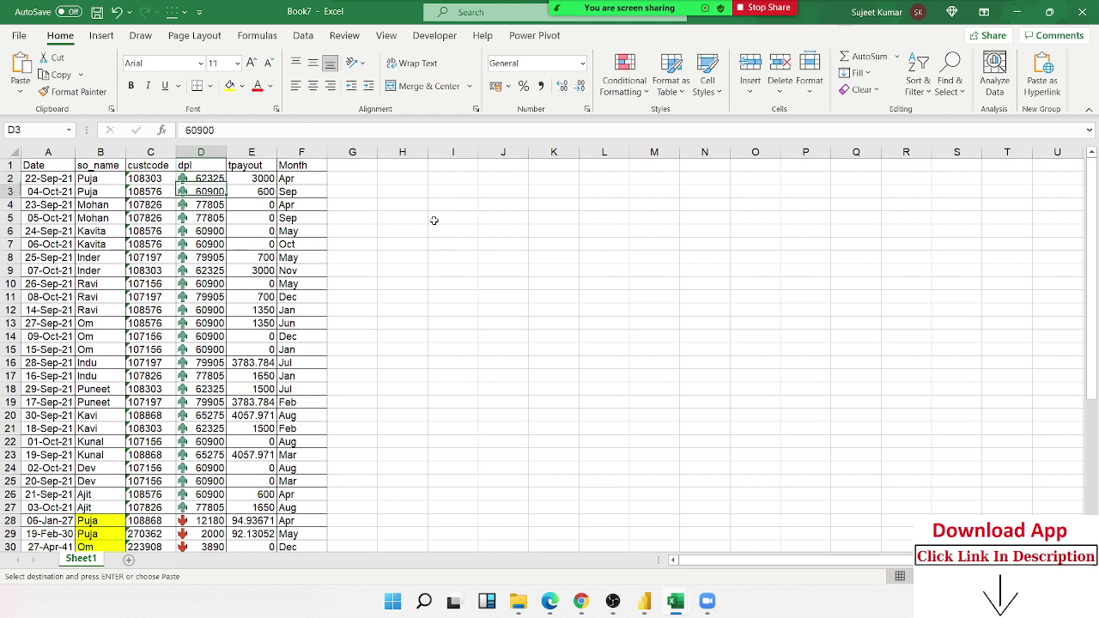
key("Up")
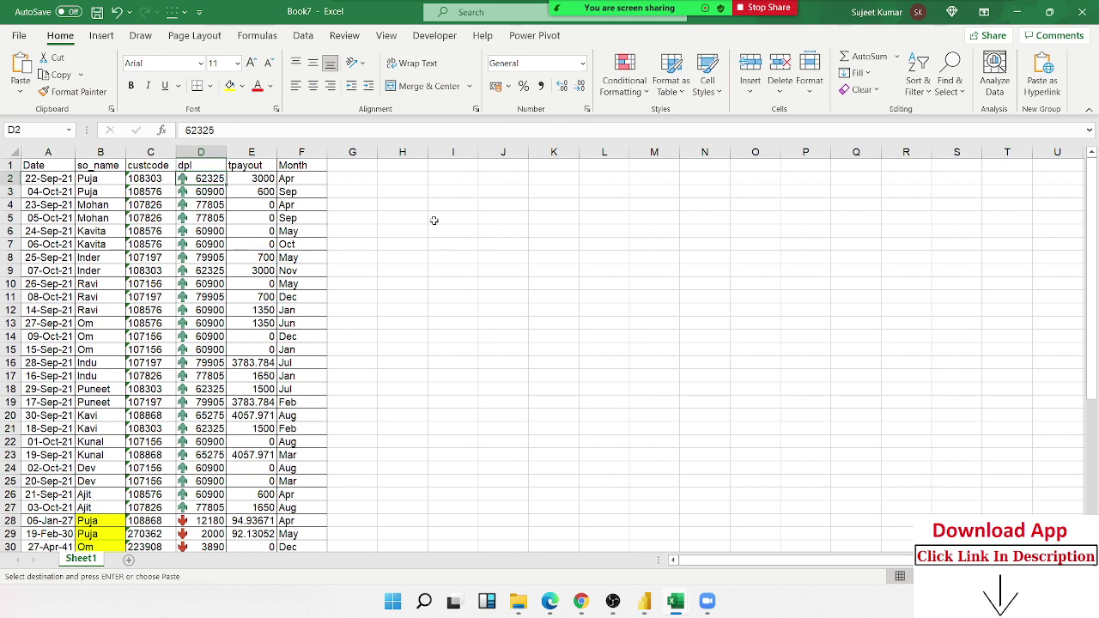
key("Down")
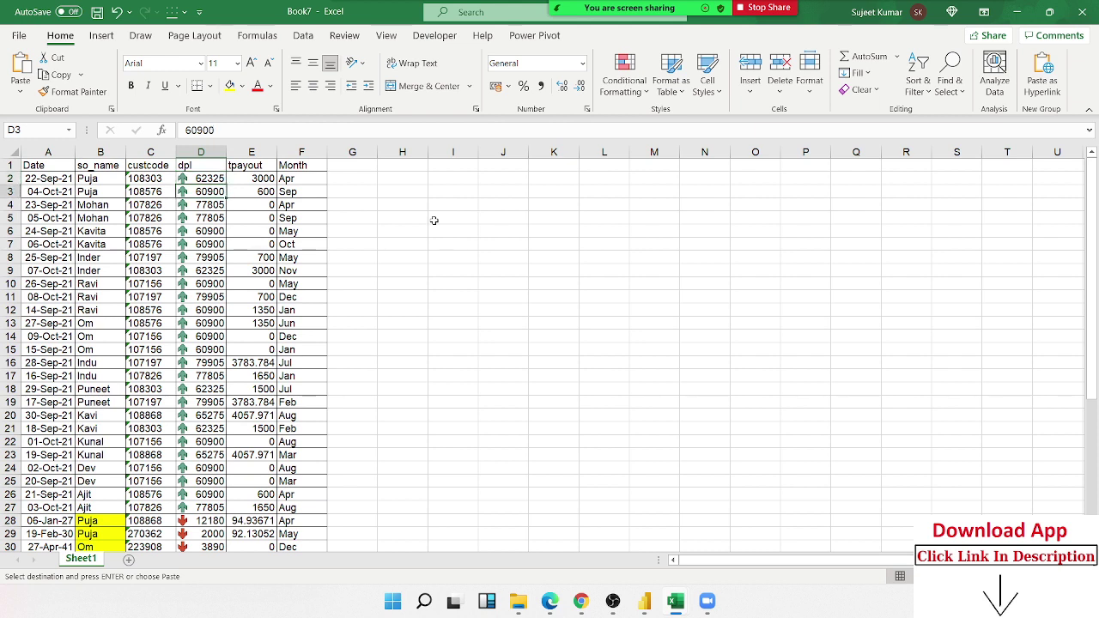
key("shift+space")
key("ctrl+shift+plus")
key("Down")
key("Down")
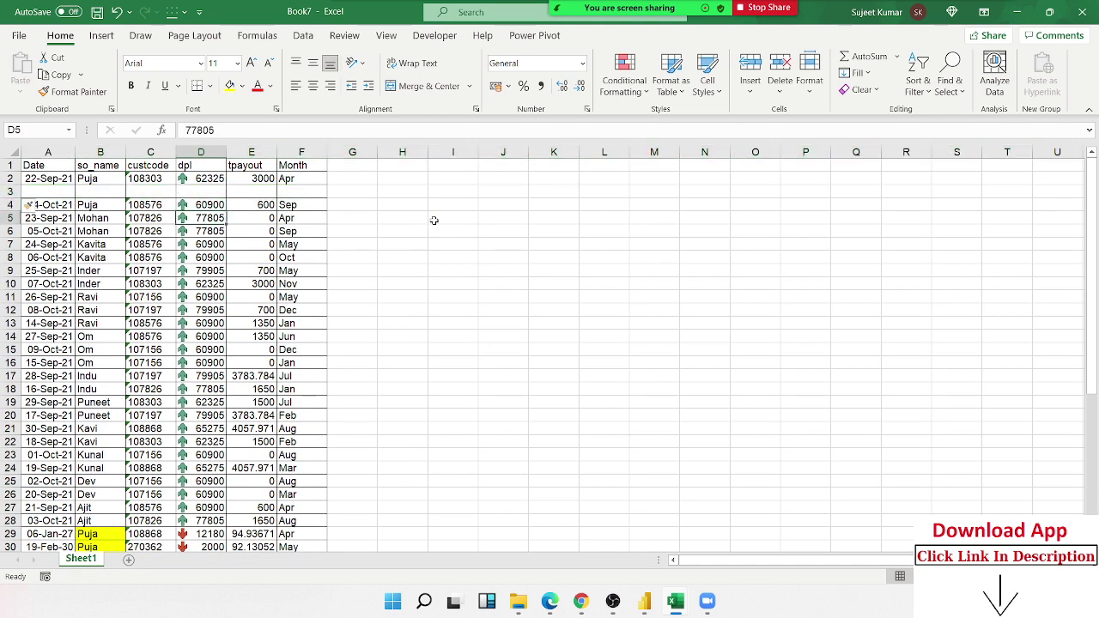
key("shift+space")
key("ctrl+shift+plus")
key("Down")
key("Down")
key("shift+space")
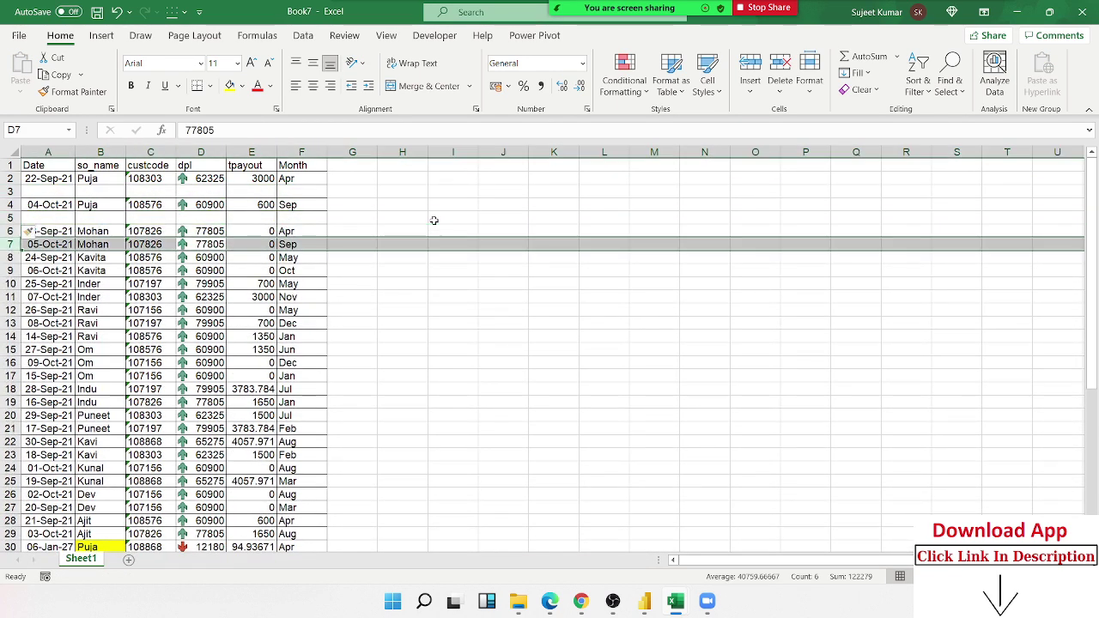
key("ctrl+shift+plus")
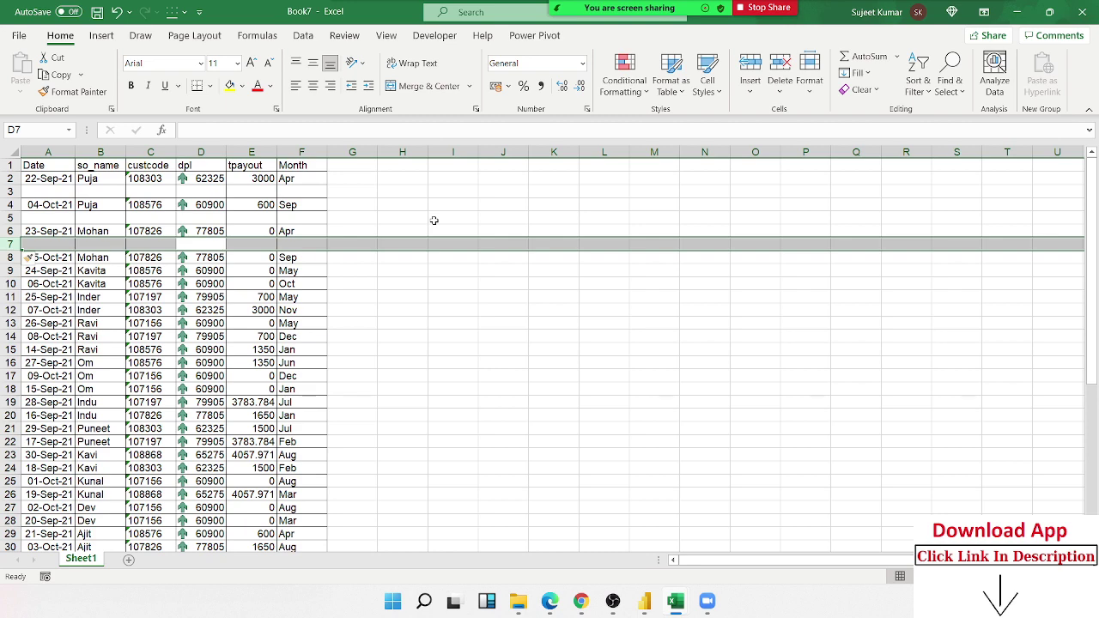
key("ctrl+minus")
key("Up")
key("Up")
key("shift+space")
key("ctrl+minus")
key("Up")
key("Up")
key("shift+space")
key("ctrl+minus")
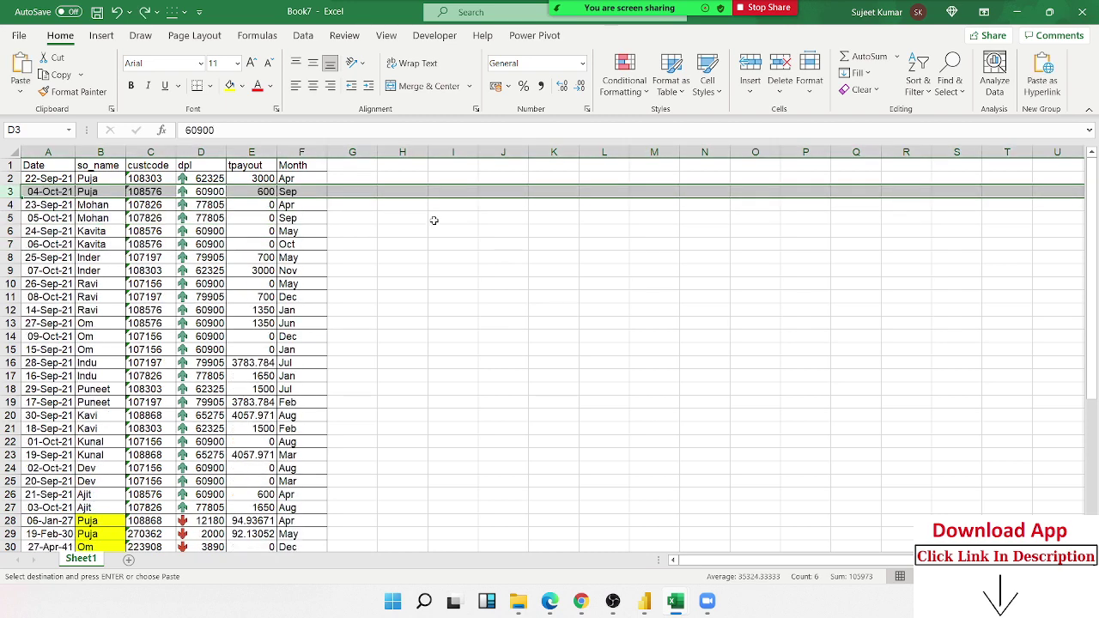
key("ctrl+Home")
key("Right")
key("Right")
key("ctrl+c")
key("Right")
Head column G 'Sr', enter 1 and 2, and fill the series down to the last record
type("S")
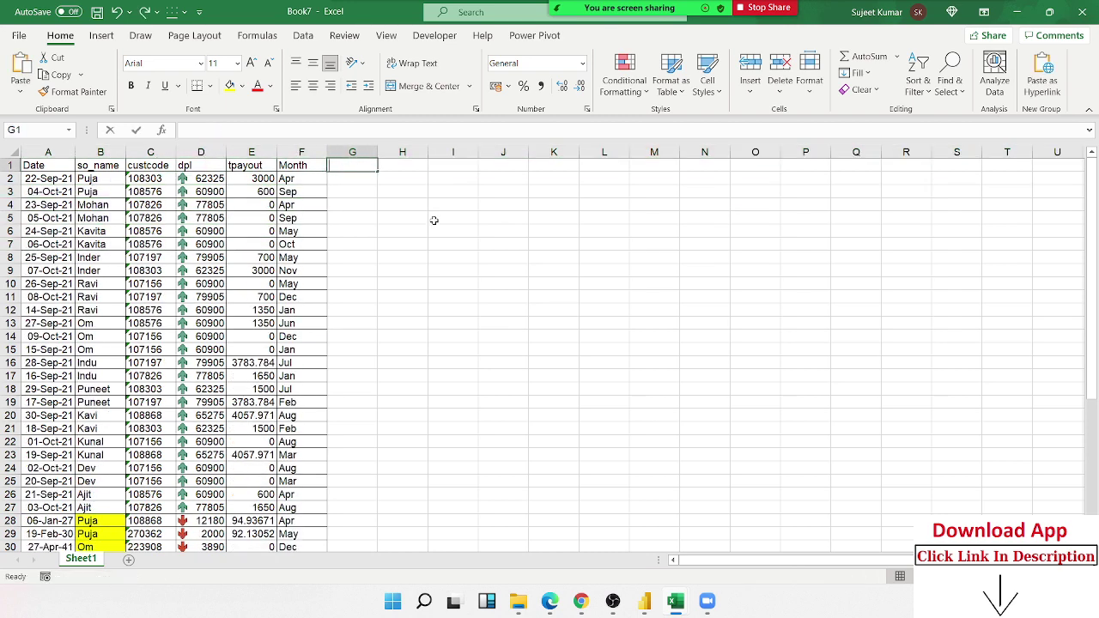
type("r")
key("Return")
type("1")
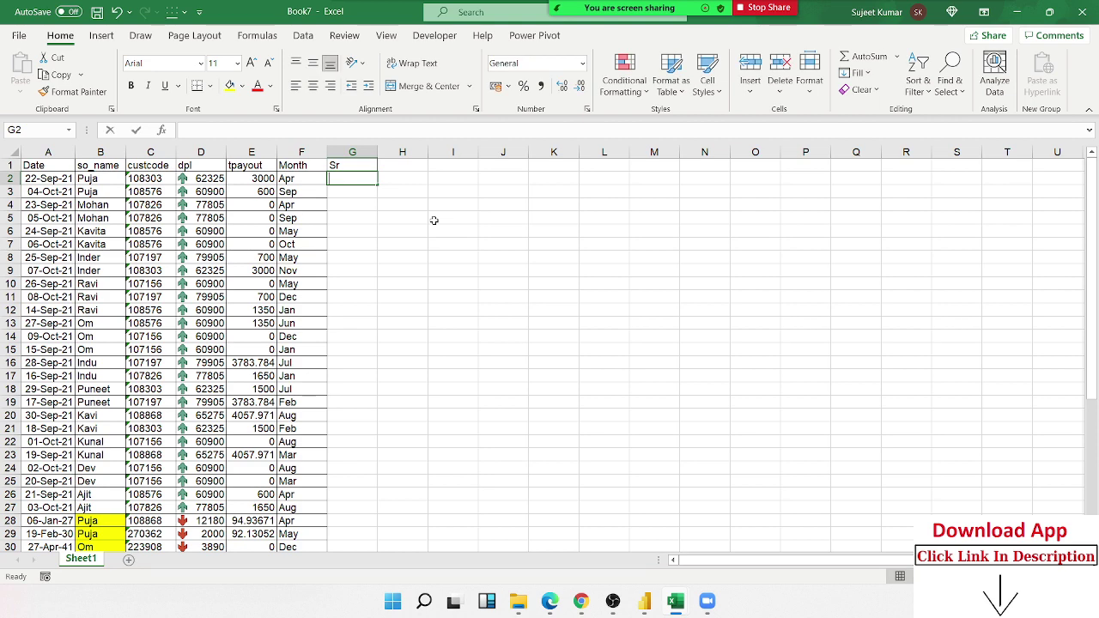
key("Return")
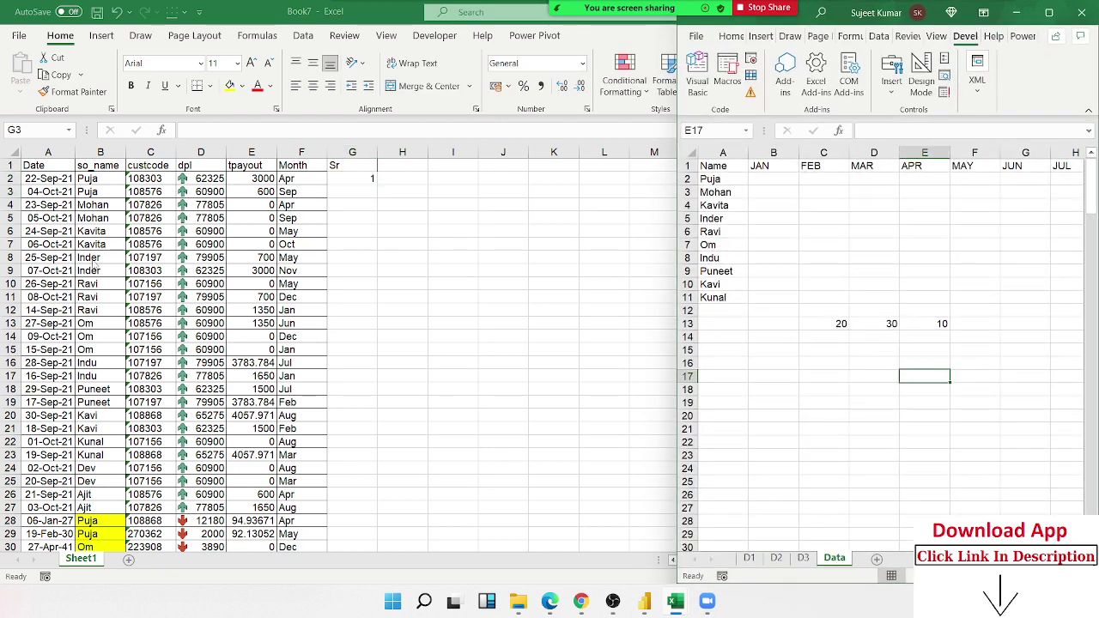
key("super+Up")
type("2")
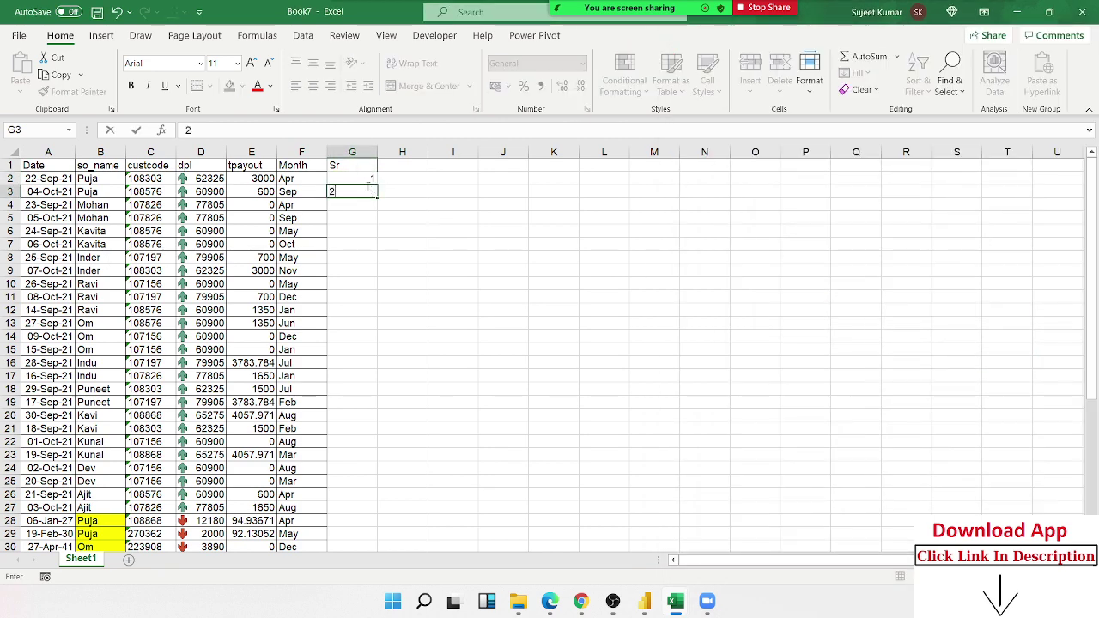
key("Return")
left_click_drag(367, 178, 368, 189)
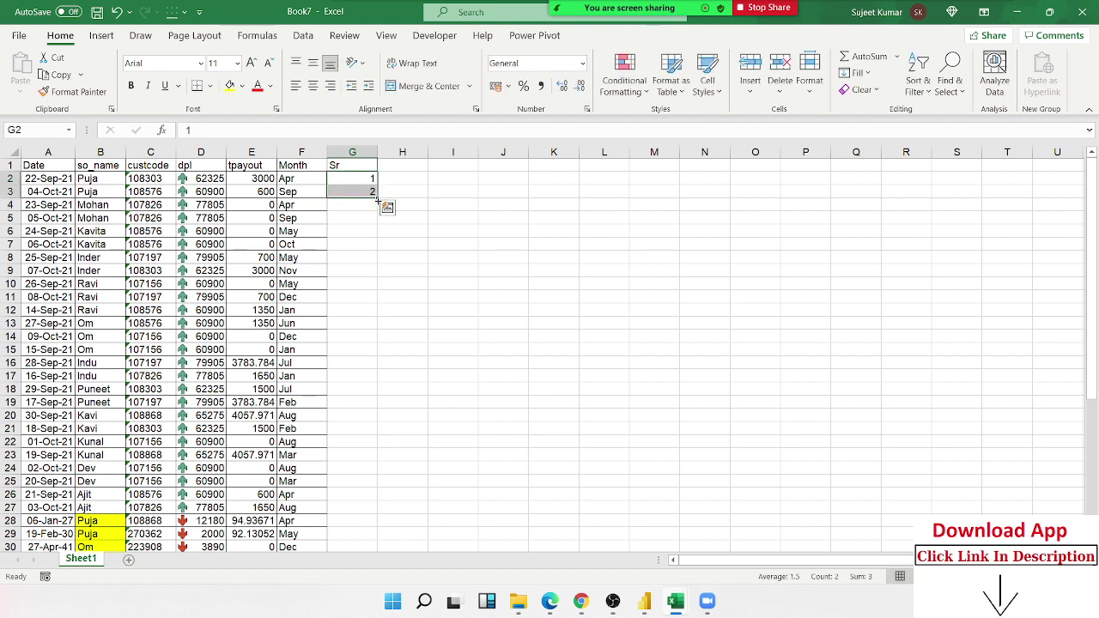
double_click(376, 201)
left_click(367, 218)
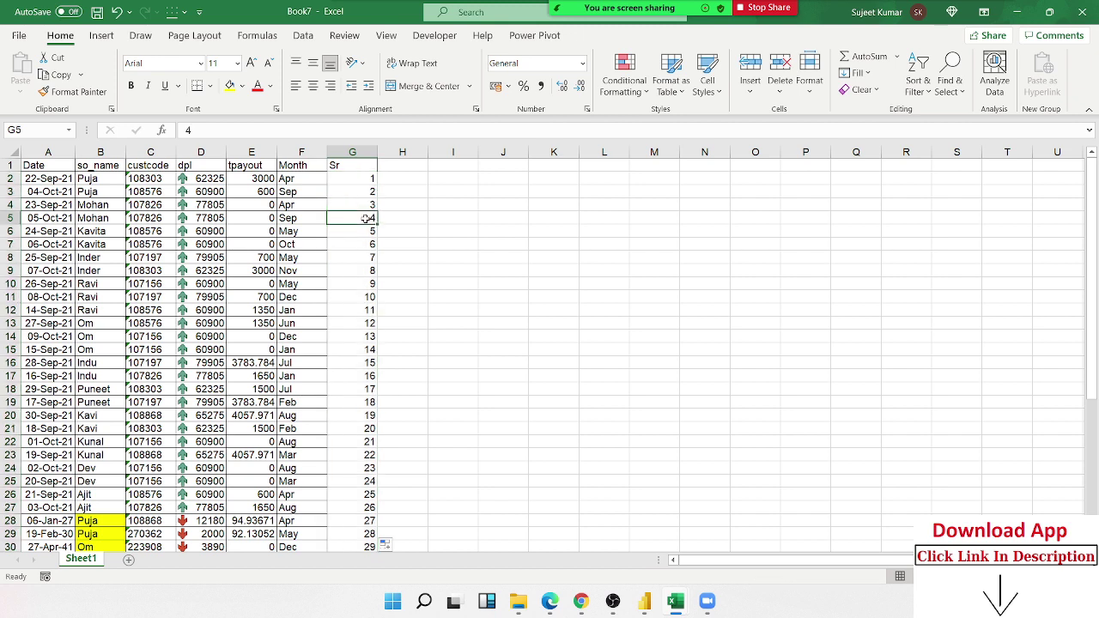
key("Up")
key("Up")
key("Up")
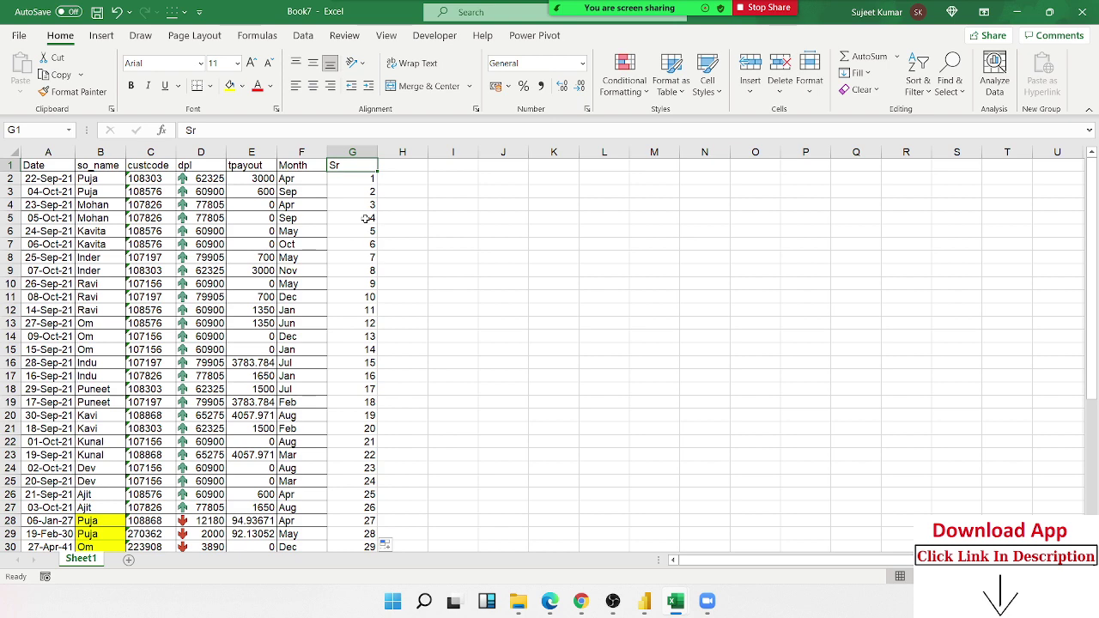
Copy the Sr numbers 1–45 and paste them again below the data starting at G47
key("Down")
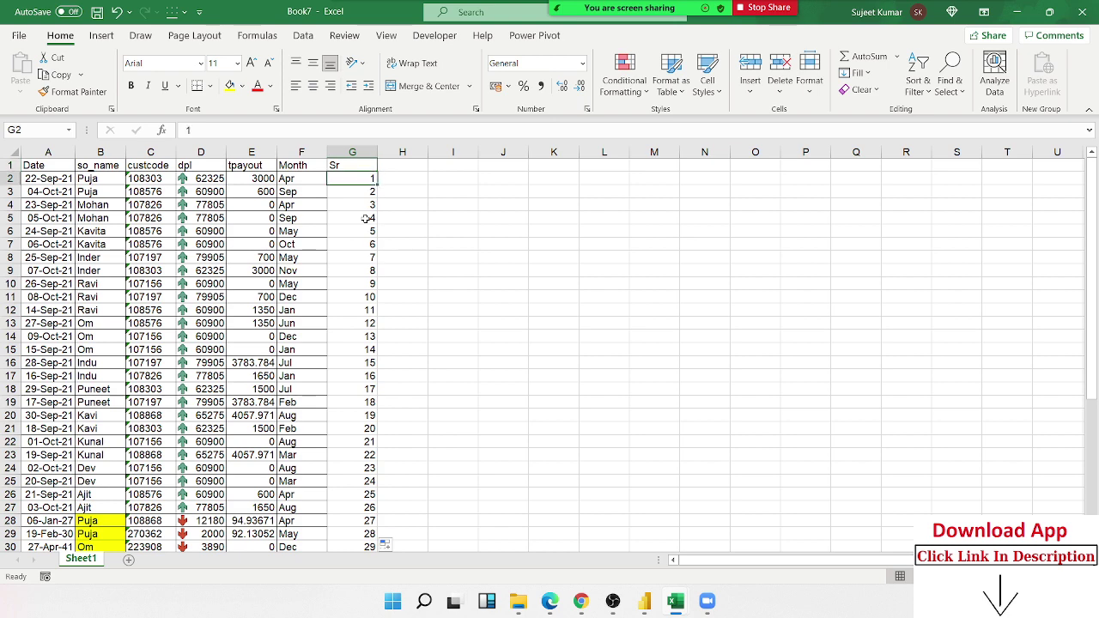
key("Up")
key("ctrl+Down")
key("ctrl+Up")
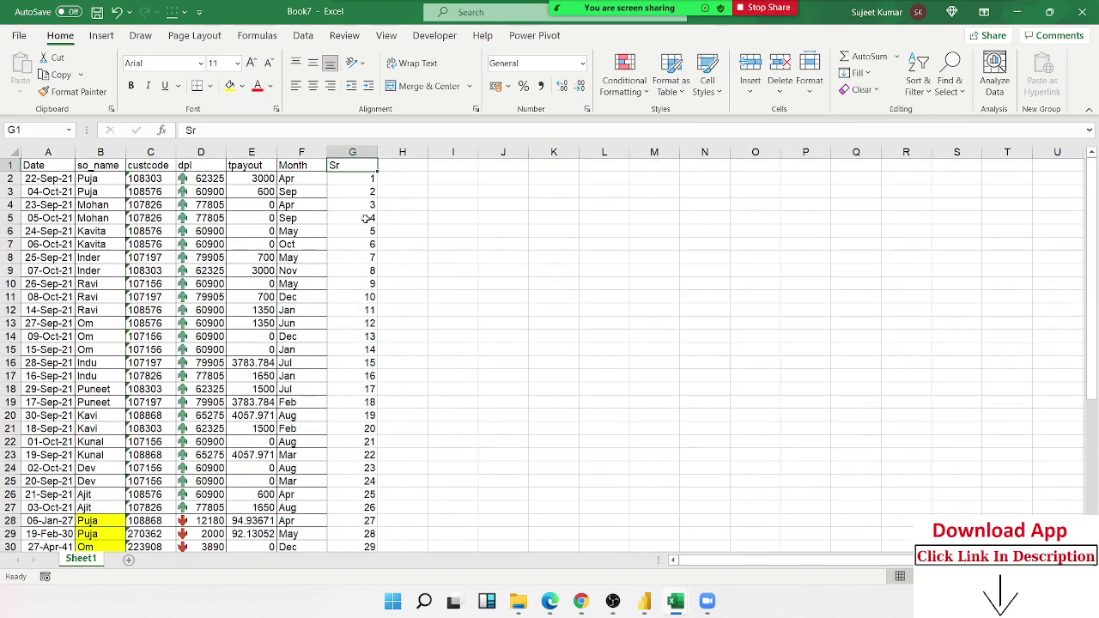
key("Down")
key("ctrl+shift+Down")
key("ctrl+c")
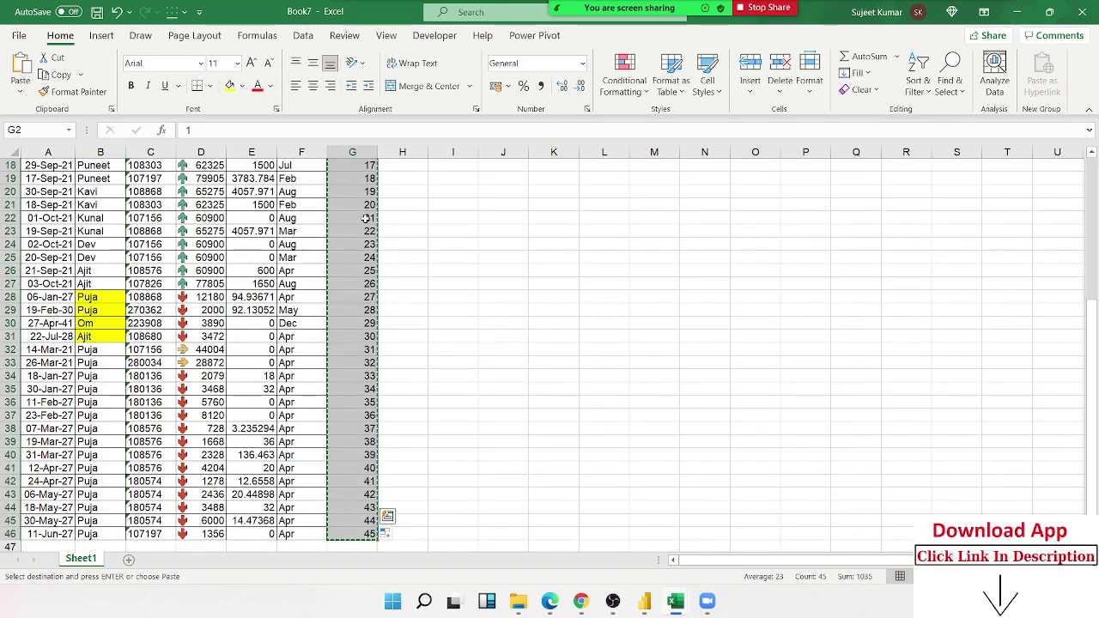
key("ctrl+Down")
key("Down")
key("ctrl+v")
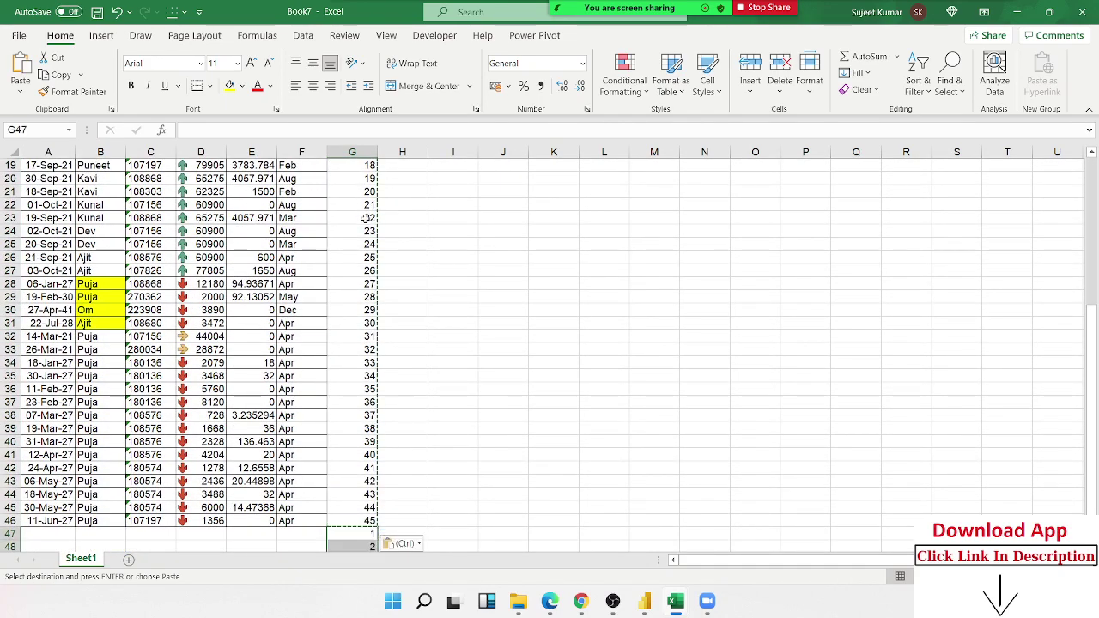
key("Escape")
key("ctrl+Up")
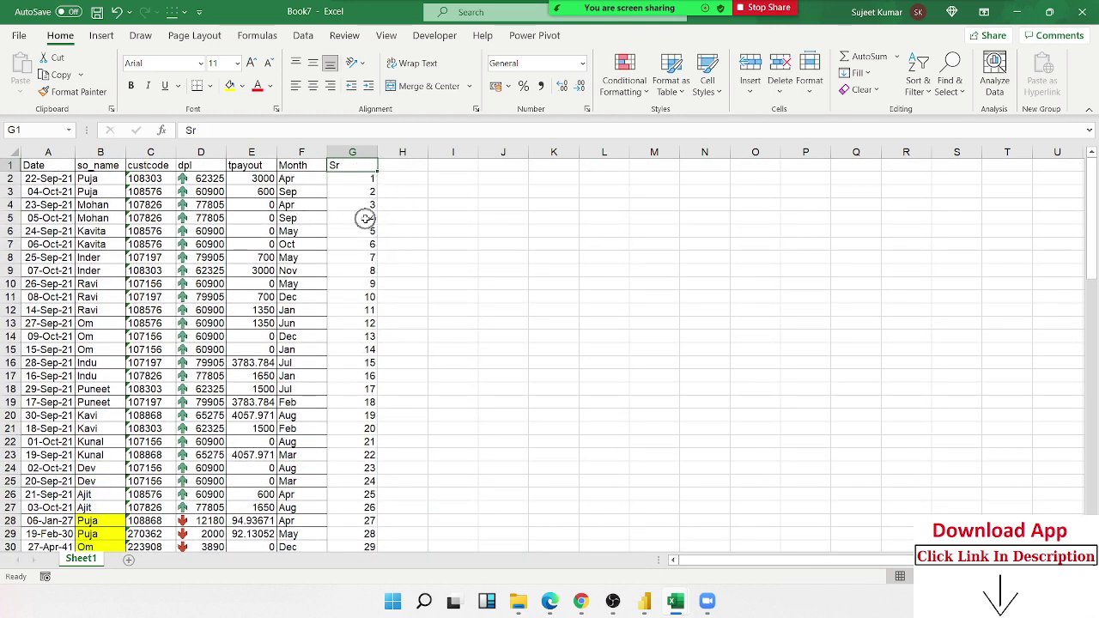
Insert a test blank row at row 3 and type 1 into it
key("Down")
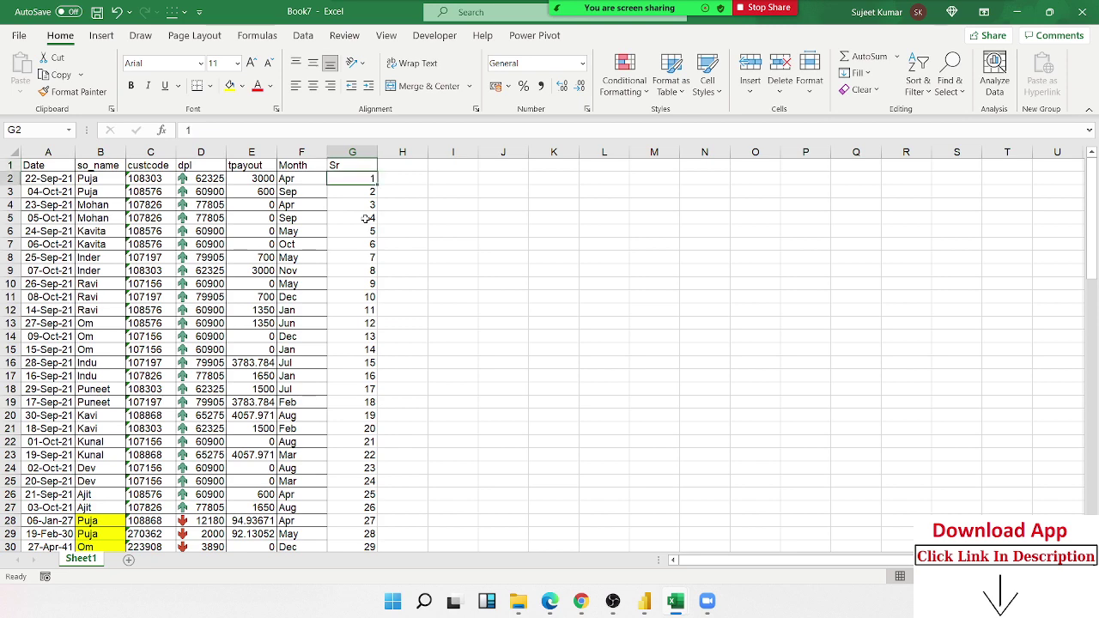
key("Down")
key("shift+space")
key("ctrl+shift+plus")
key("Up")
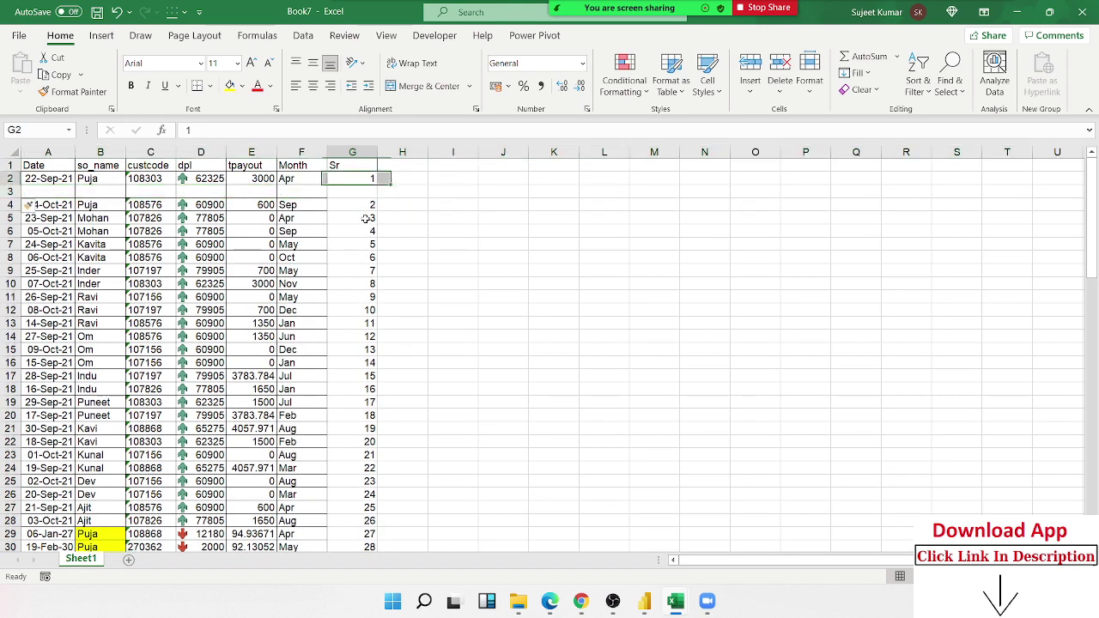
key("Down")
type("1")
key("Return")
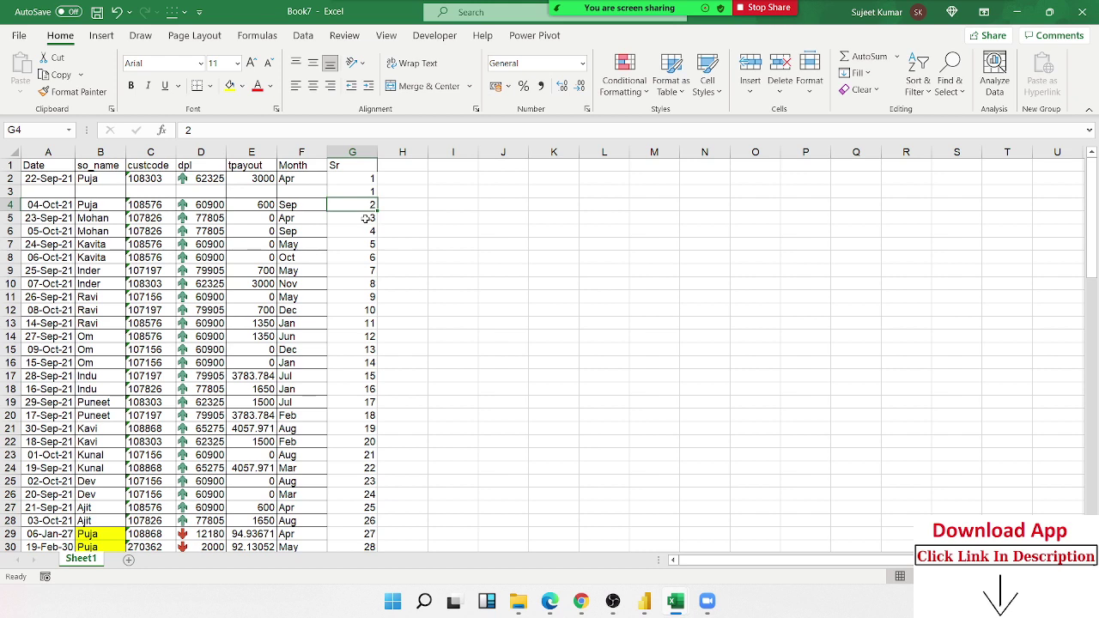
key("shift+Up")
key("shift+Up")
key("shift+Up")
key("shift+Down")
key("shift+Down")
key("shift+Down")
Delete the test row 3 again
key("Up")
key("shift+space")
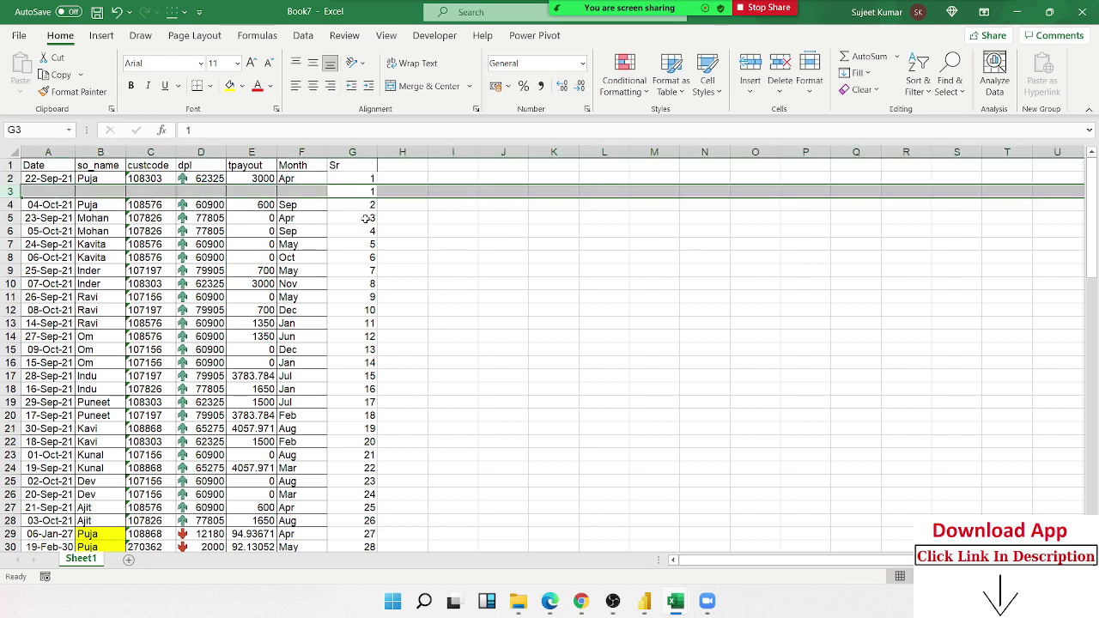
key("Up")
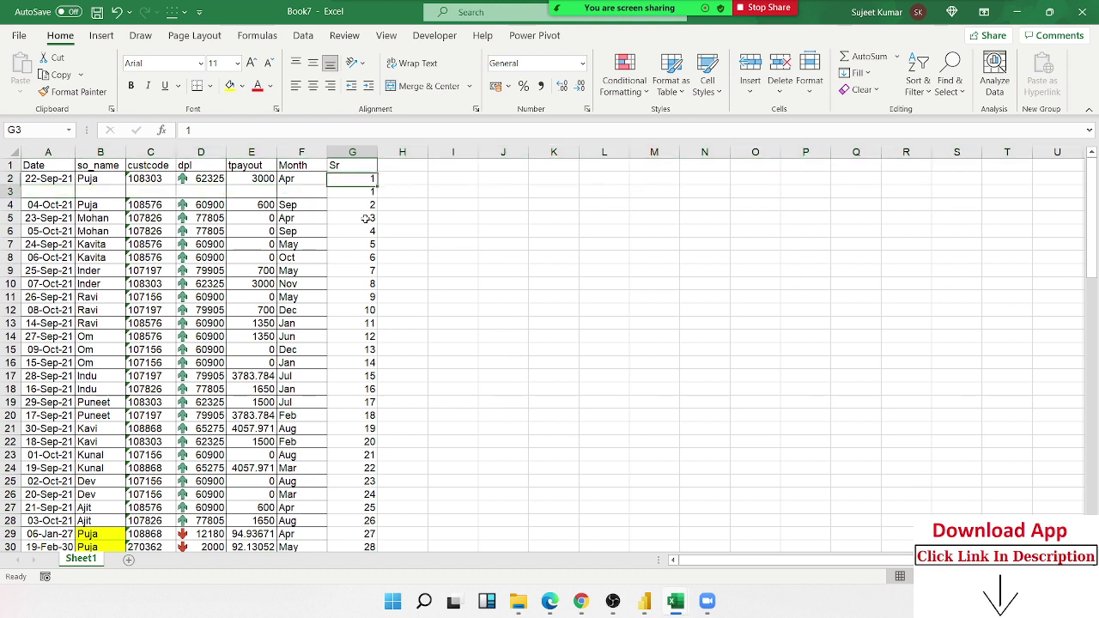
key("Down")
key("Left")
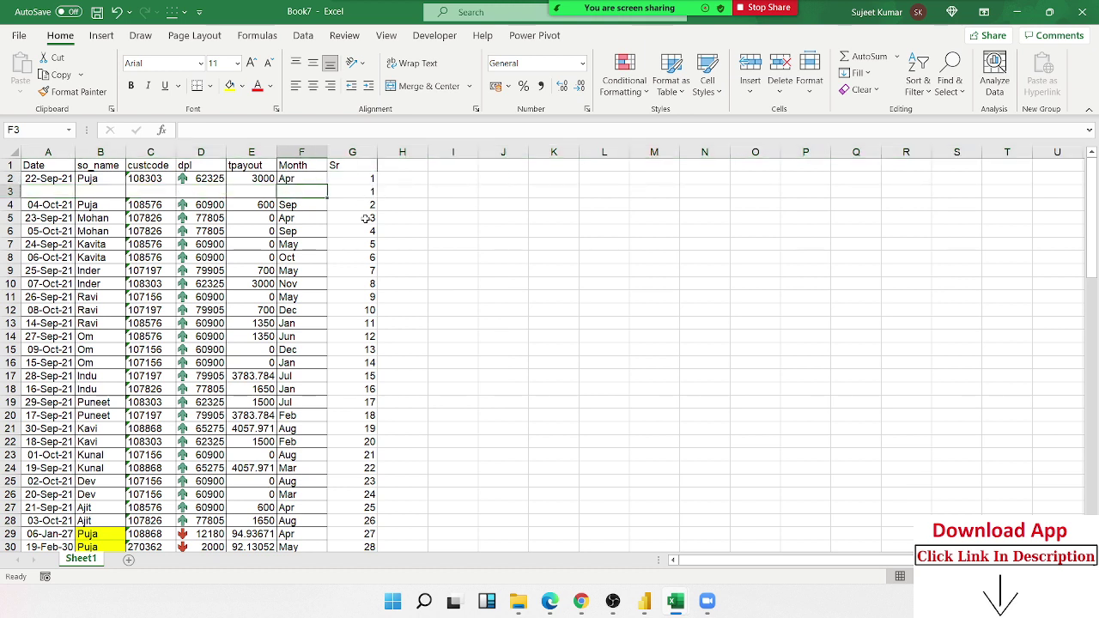
key("shift+space")
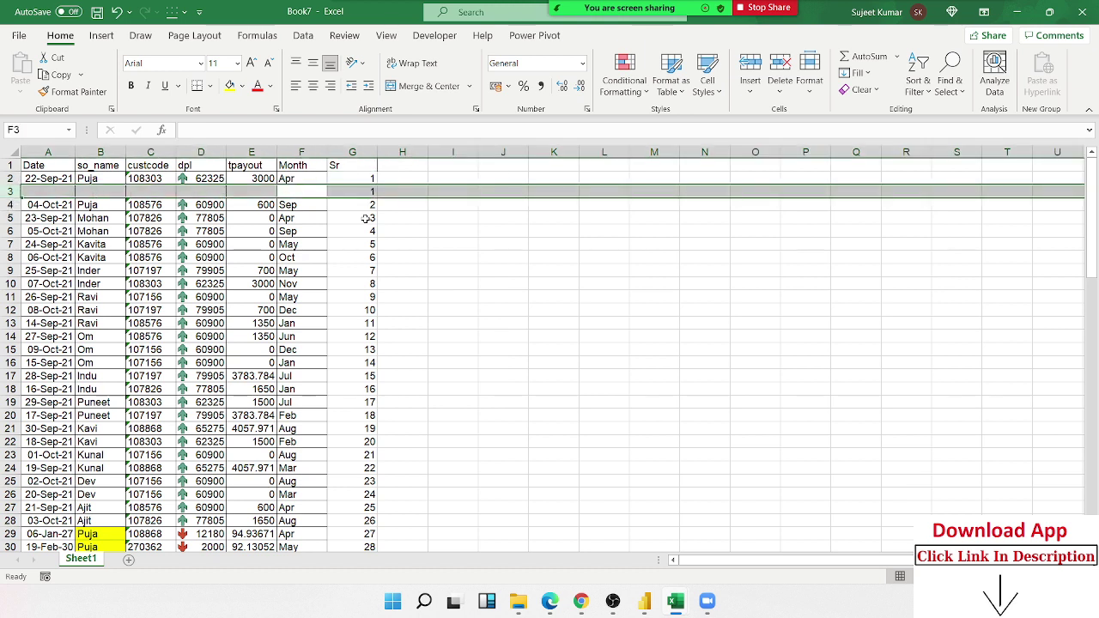
key("Right")
key("ctrl+space")
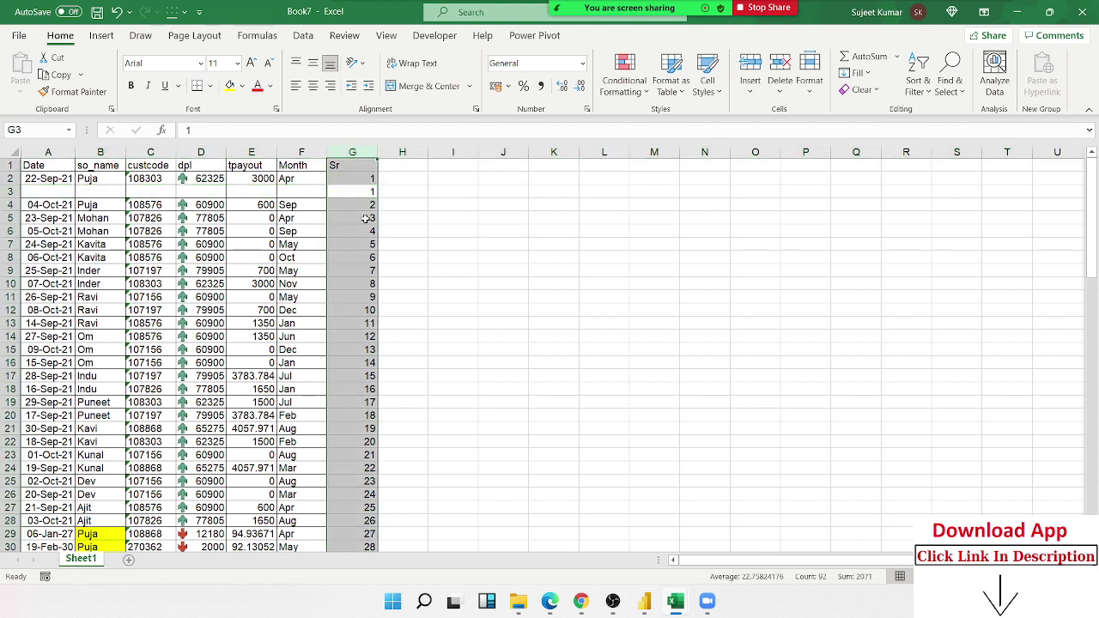
key("Left")
key("Right")
key("shift+space")
key("ctrl+minus")
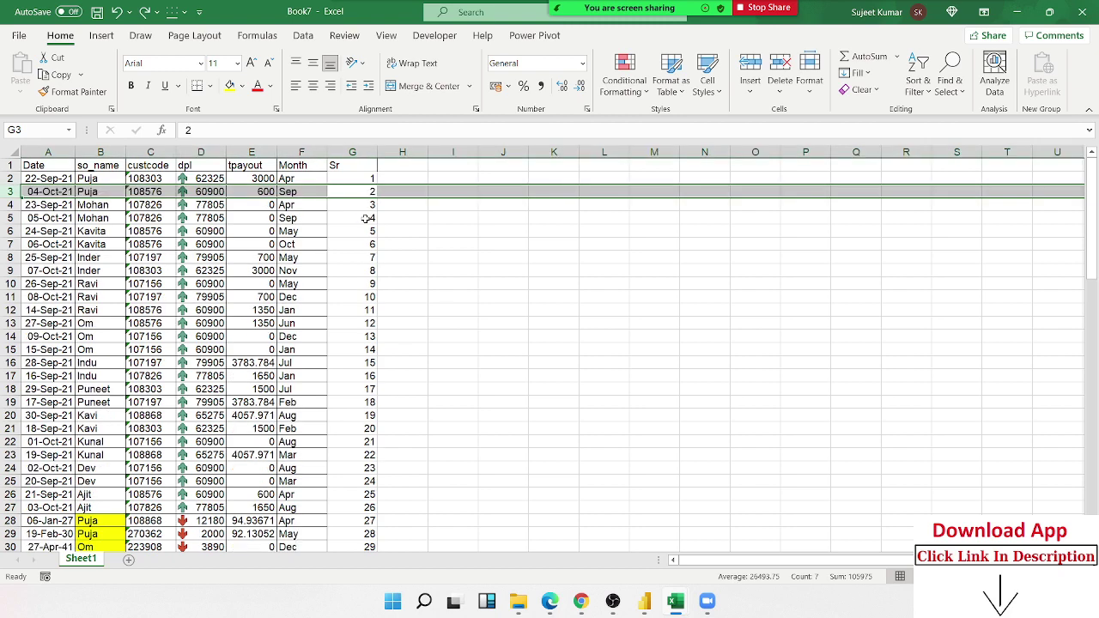
Select the whole data range A1:G91
key("Up")
key("Up")
key("ctrl+shift+Down")
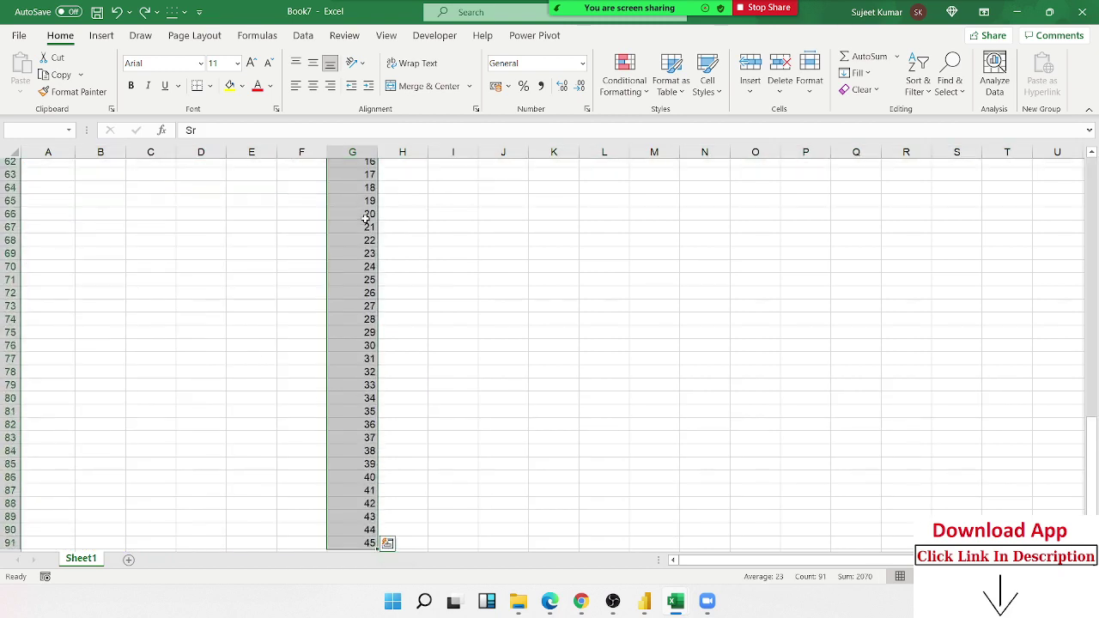
key("shift+Left")
key("shift+Left")
key("shift+Left")
key("shift+Left")
key("shift+Left")
key("shift+Left")
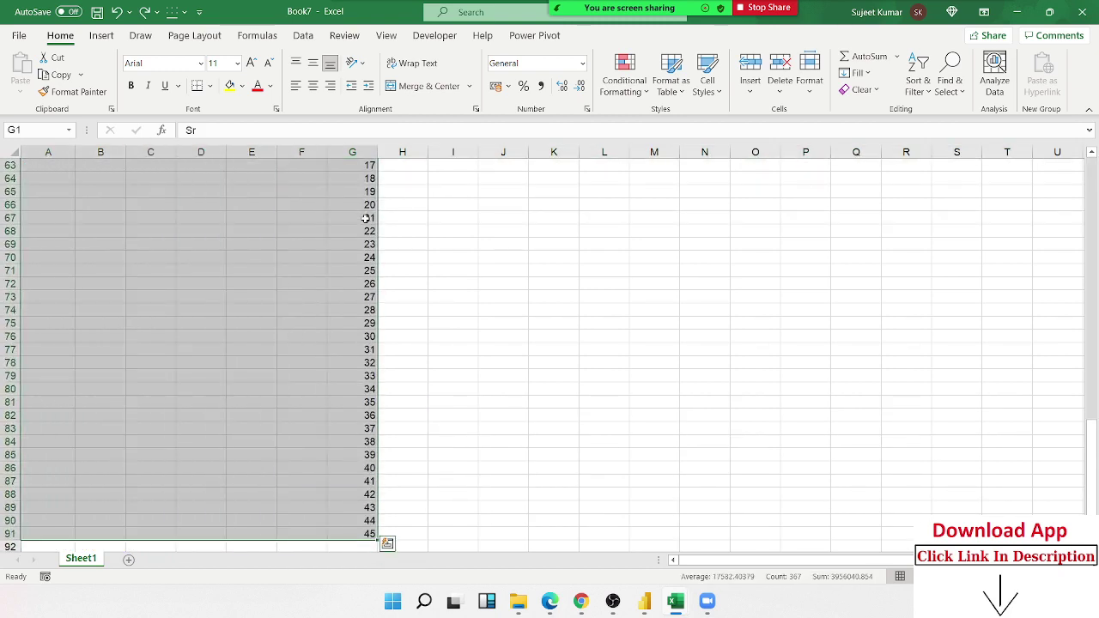
Custom-sort by Sr, Smallest to Largest, then clear the Sr helper numbers from column G
left_click(918, 86)
left_click(955, 153)
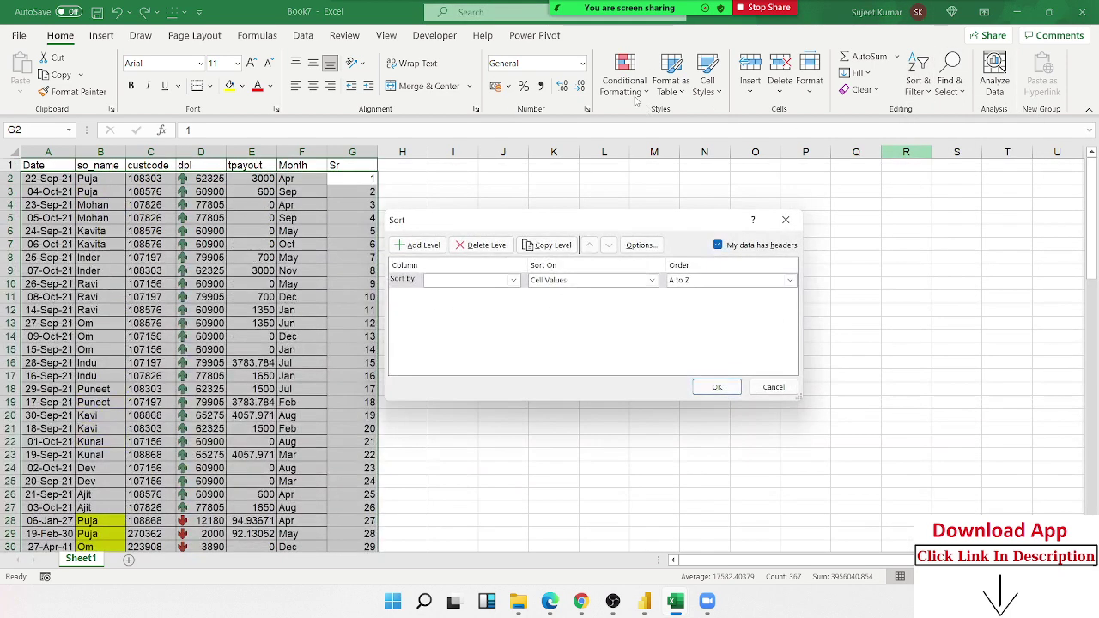
left_click(465, 283)
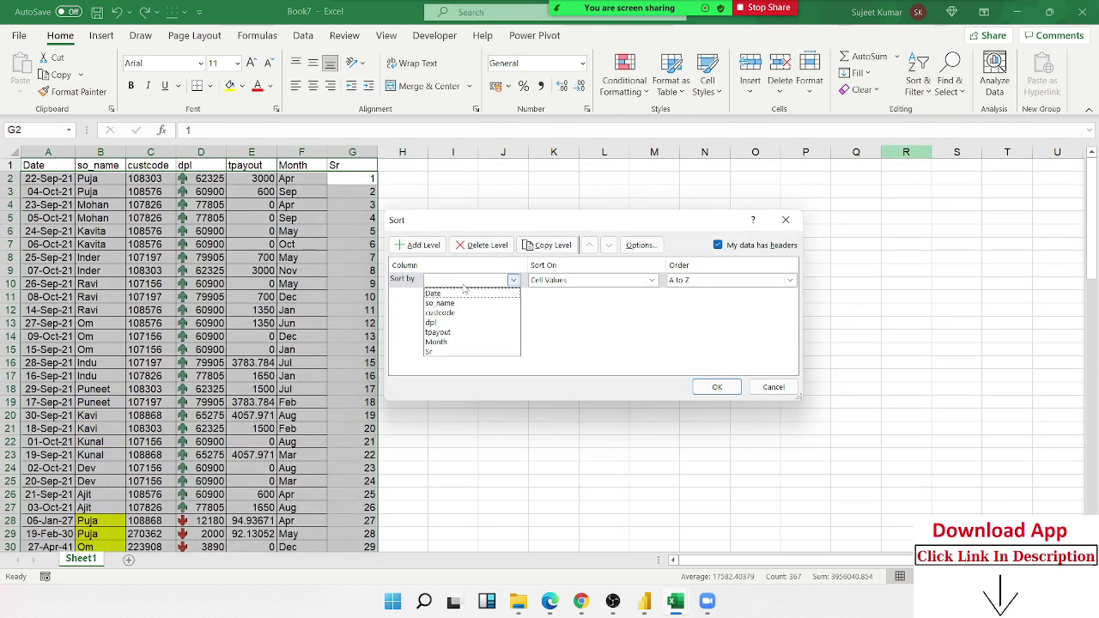
left_click(437, 352)
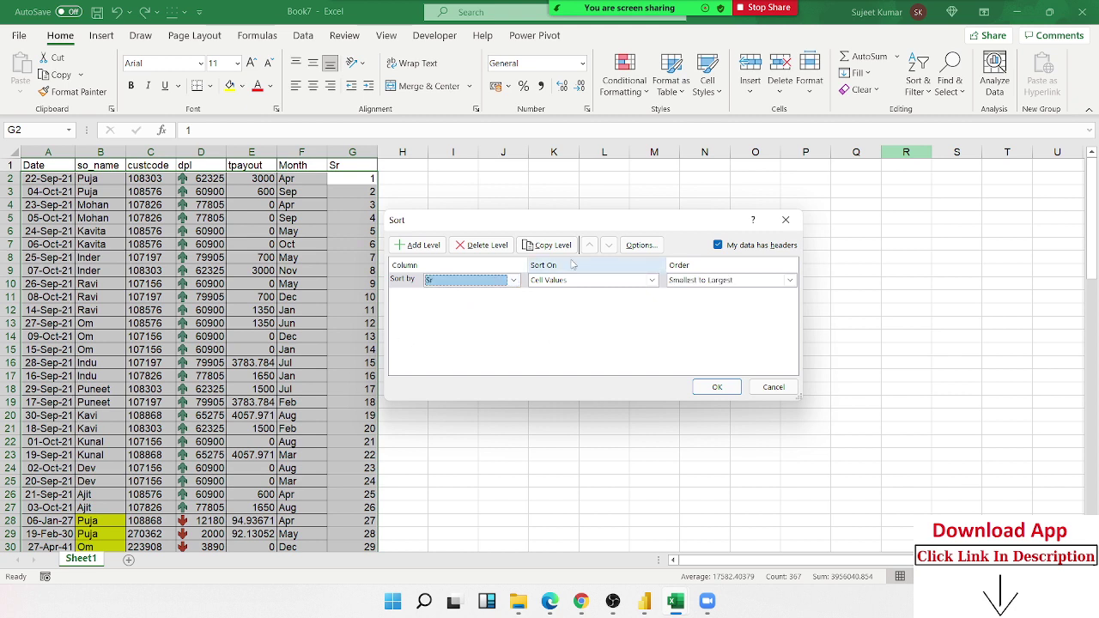
left_click(731, 388)
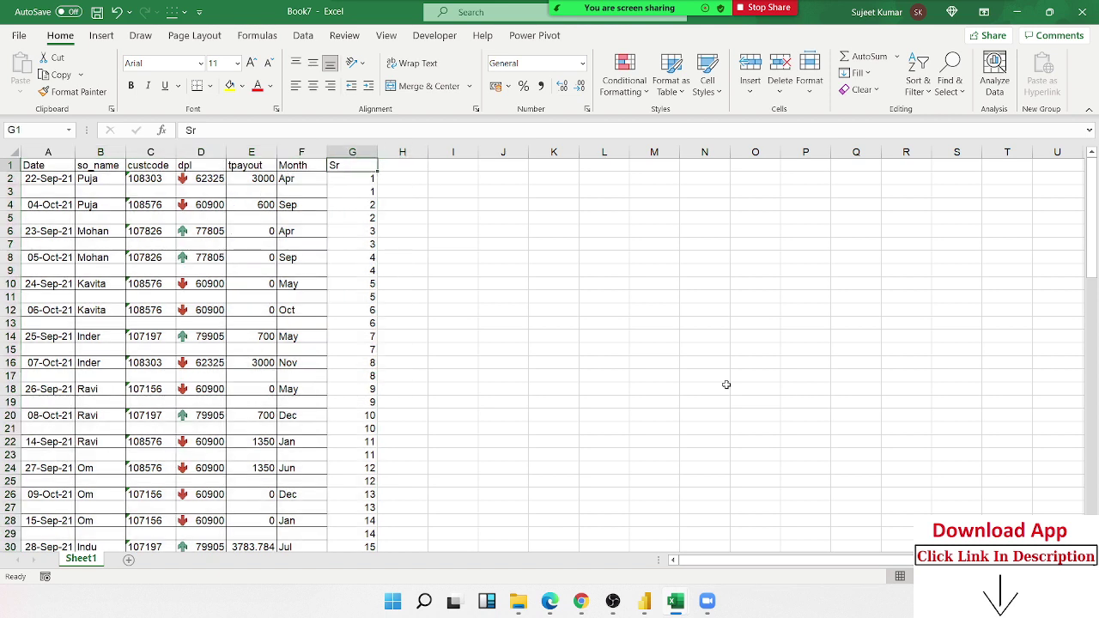
key("ctrl+shift+Down")
key("Delete")
key("Left")
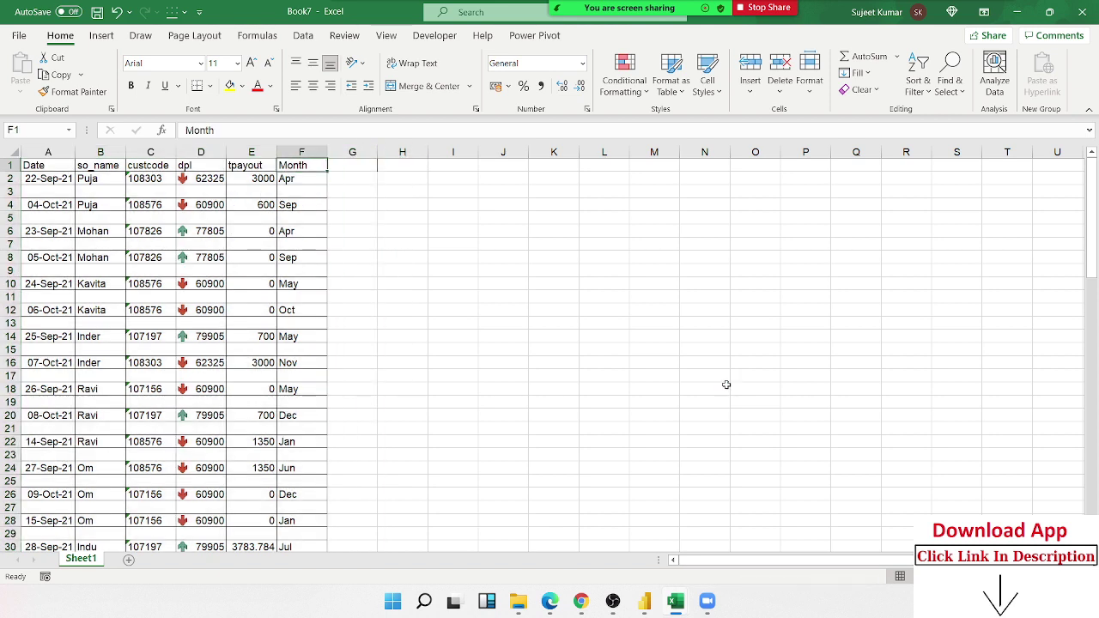
key("Home")
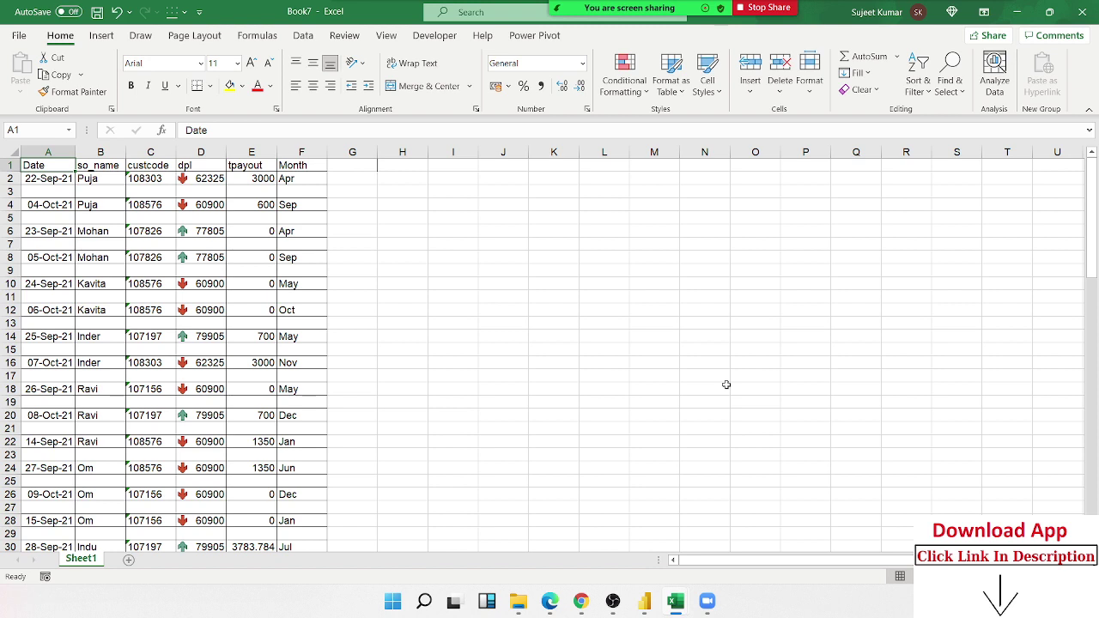
key("Down")
key("Down")
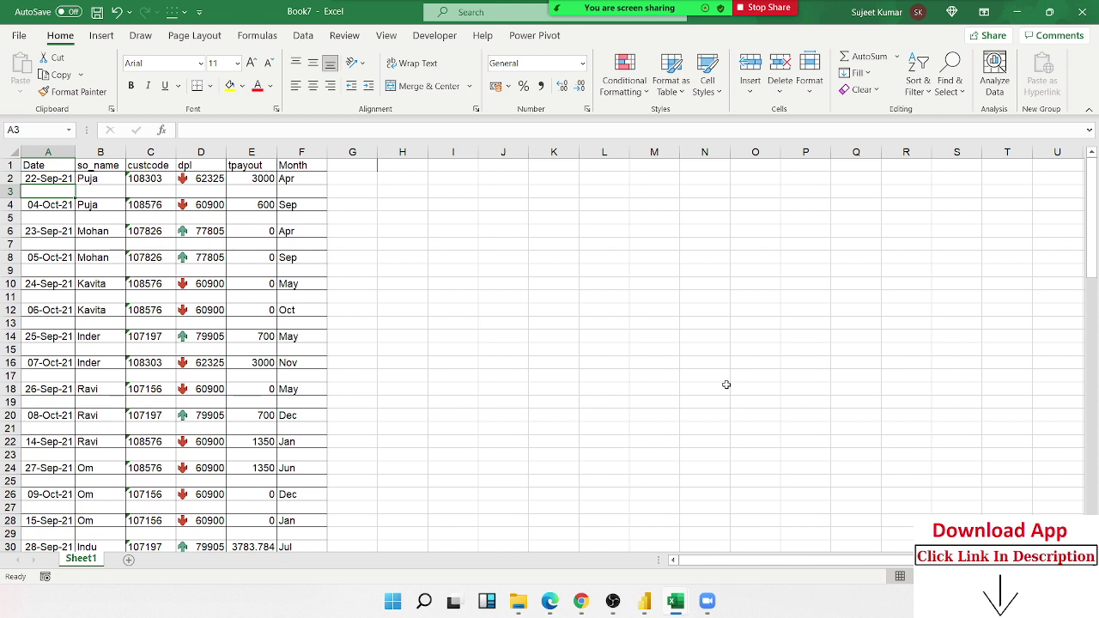
key("Up")
key("Up")
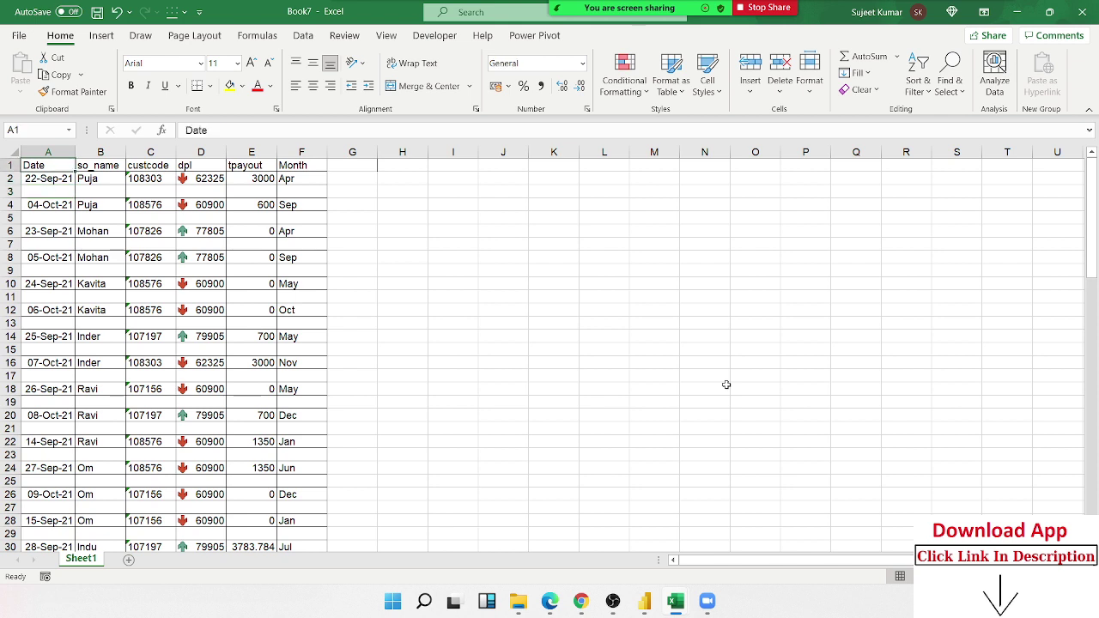
key("Down")
key("Down")
key("Down")
key("Right")
key("Right")
key("Right")
key("Right")
key("Right")
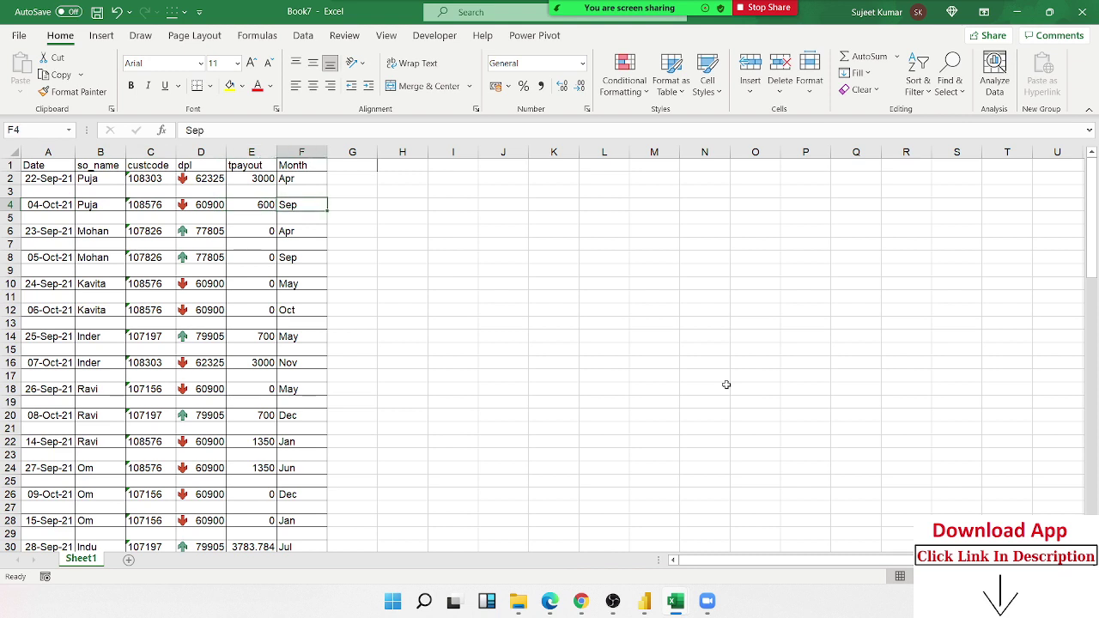
key("Right")
key("Left")
key("Up")
key("Up")
key("Up")
key("Home")
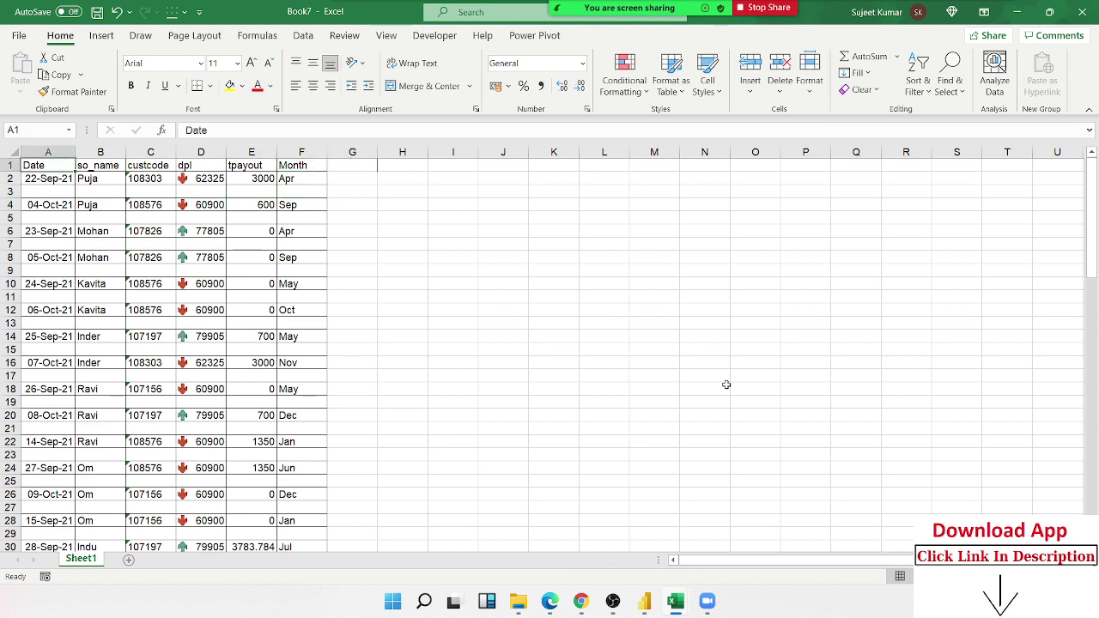
key("ctrl+shift+Right")
key("ctrl+shift+Down")
key("ctrl+shift+Down")
key("ctrl+shift+Down")
key("ctrl+shift+Down")
key("ctrl+shift+Down")
key("ctrl+shift+Down")
key("ctrl+shift+Down")
key("ctrl+shift+Down")
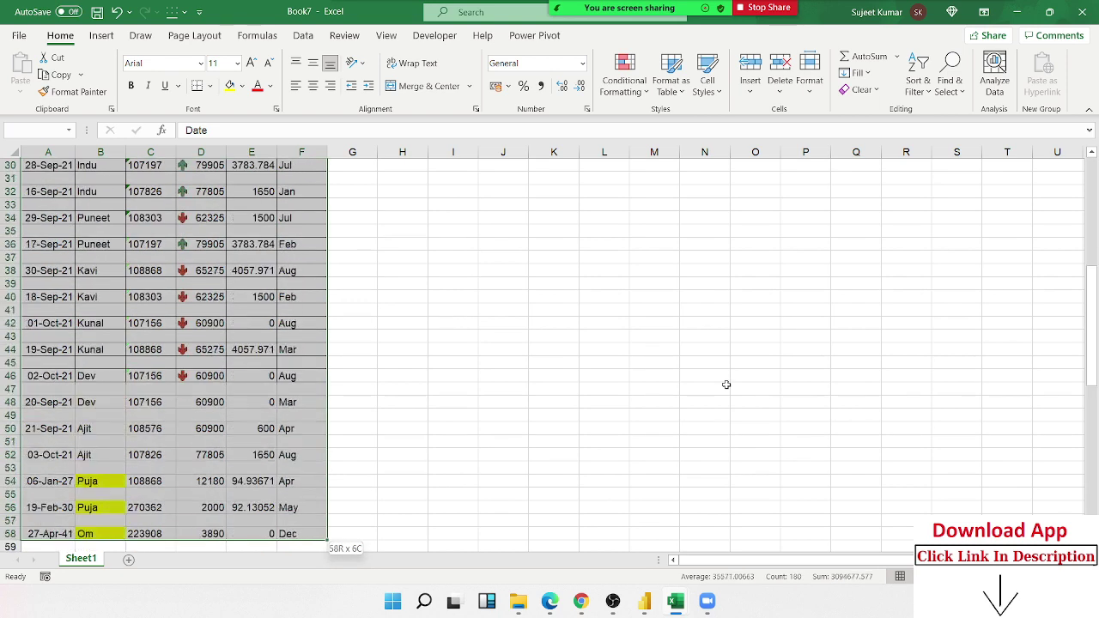
key("ctrl+shift+Down")
key("ctrl+shift+Down")
key("ctrl+shift+Down")
key("ctrl+shift+Down")
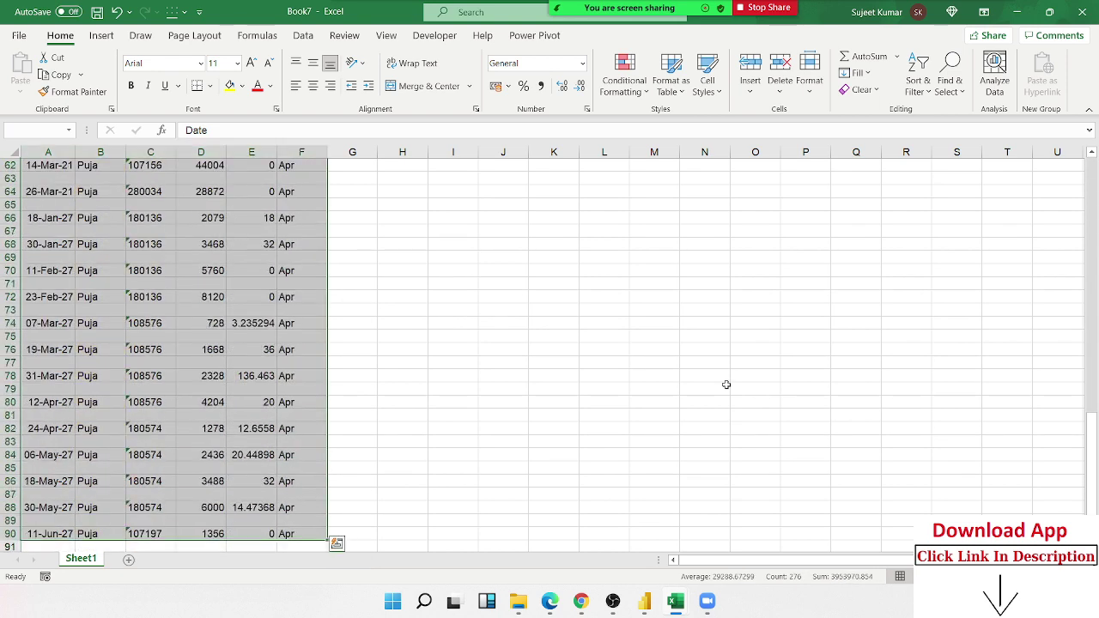
left_click(919, 86)
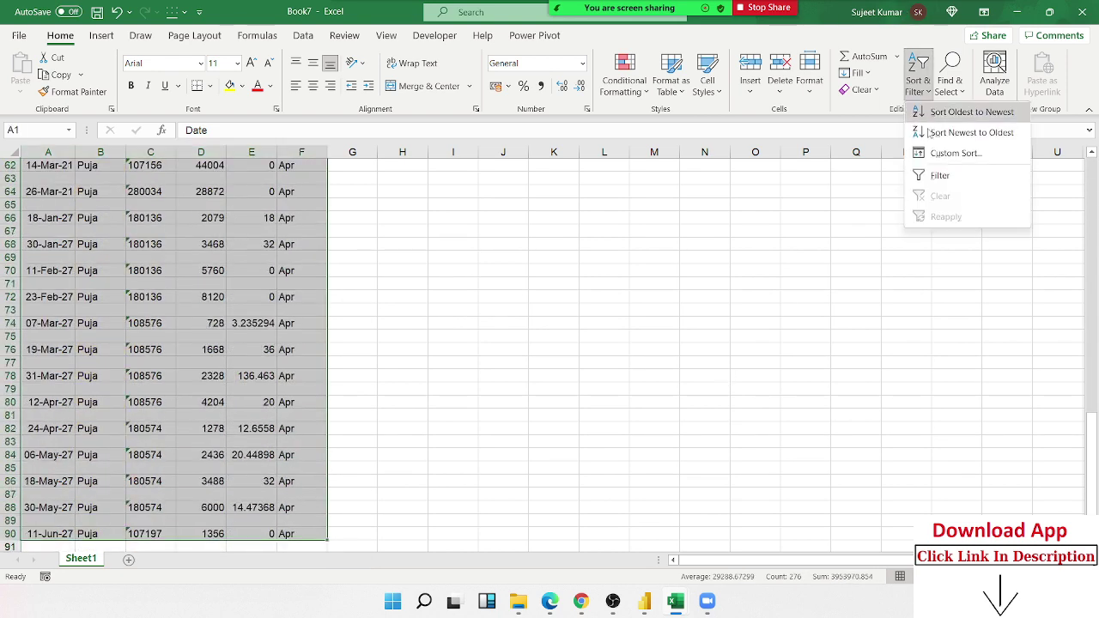
left_click(938, 153)
left_click(489, 282)
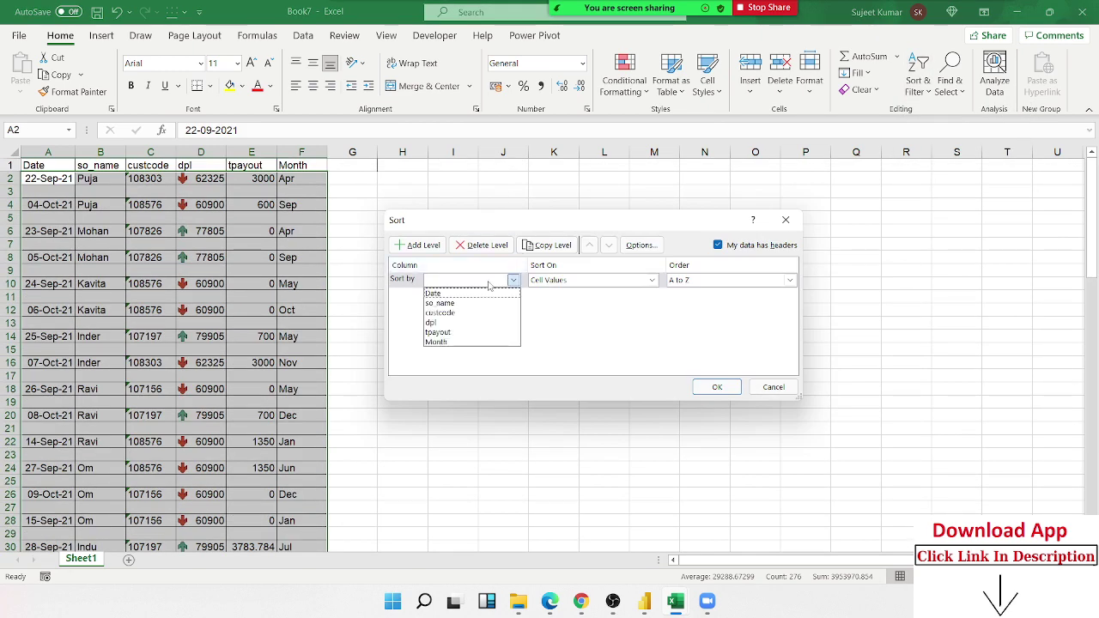
left_click(479, 293)
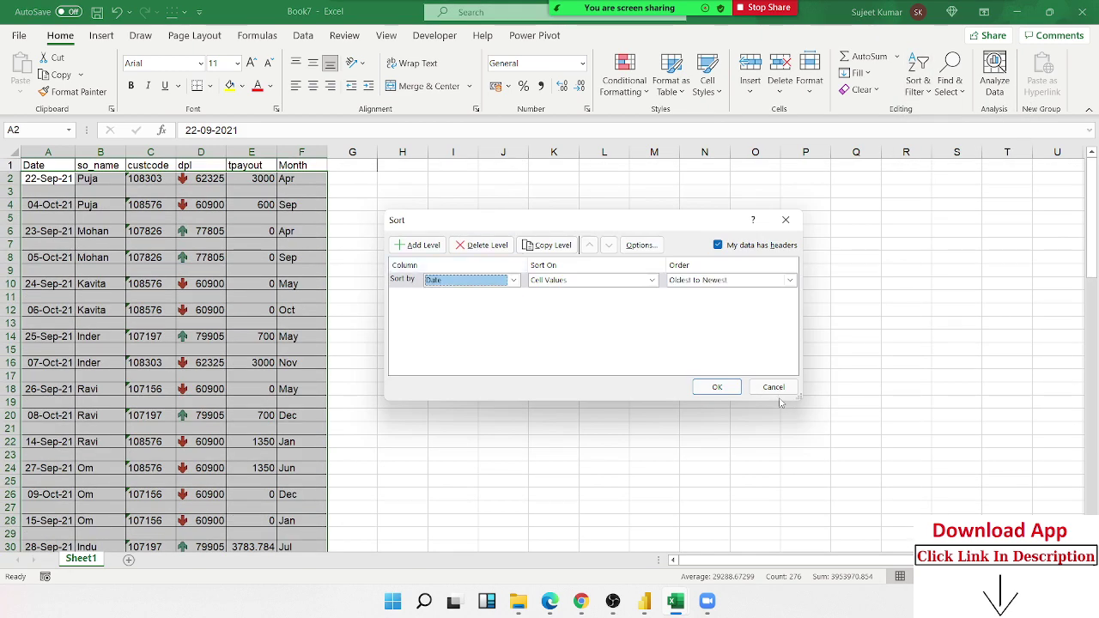
left_click(717, 388)
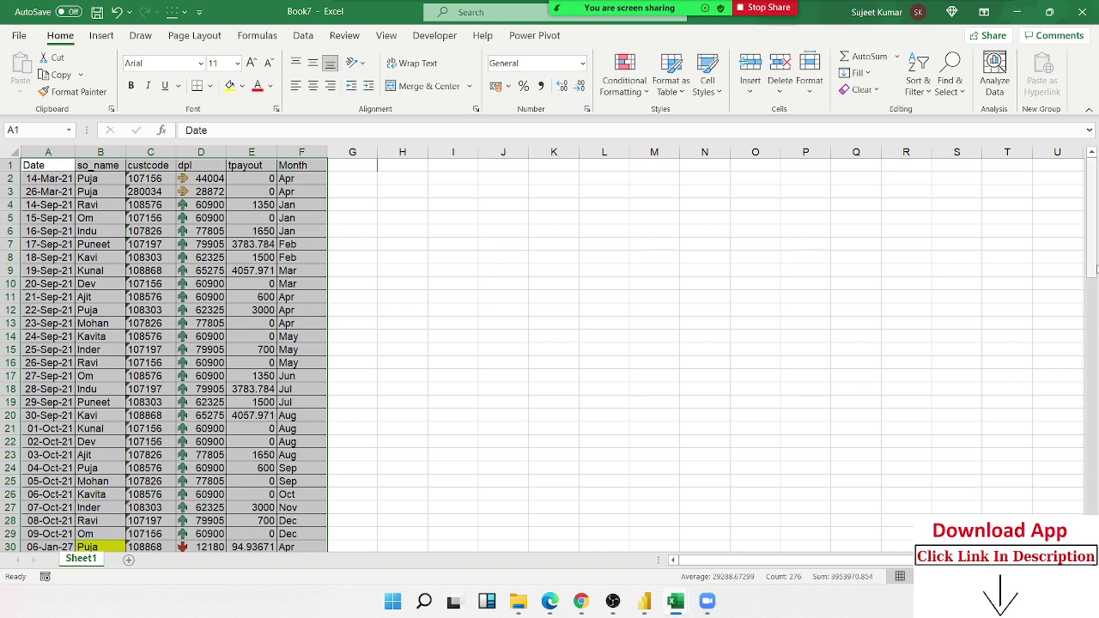
mouse_move(1095, 268)
left_mouse_down()
mouse_move(1095, 514)
mouse_move(1091, 425)
left_mouse_up()
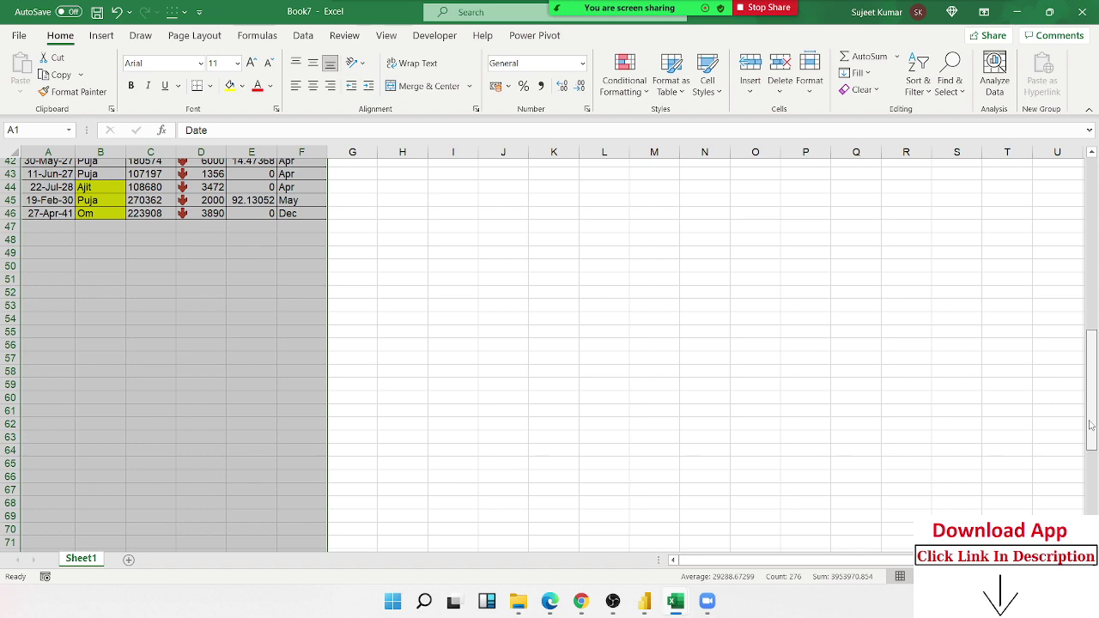
left_click_drag(1091, 425, 1097, 249)
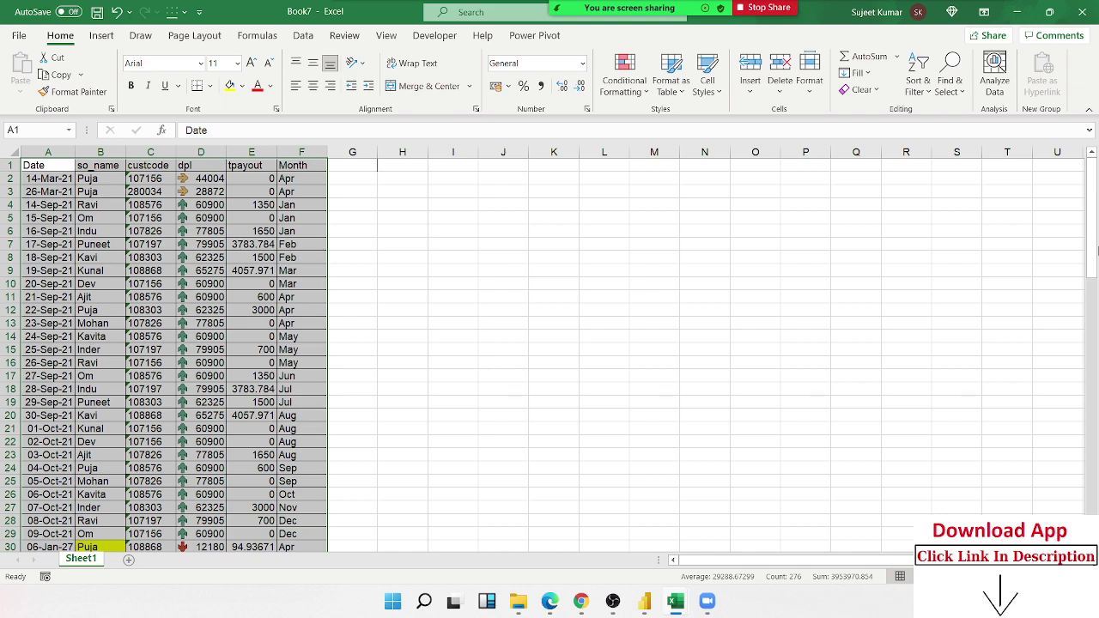
Add an Sr header in G1 with the starting values 1 and 2 below it
left_click(48, 165)
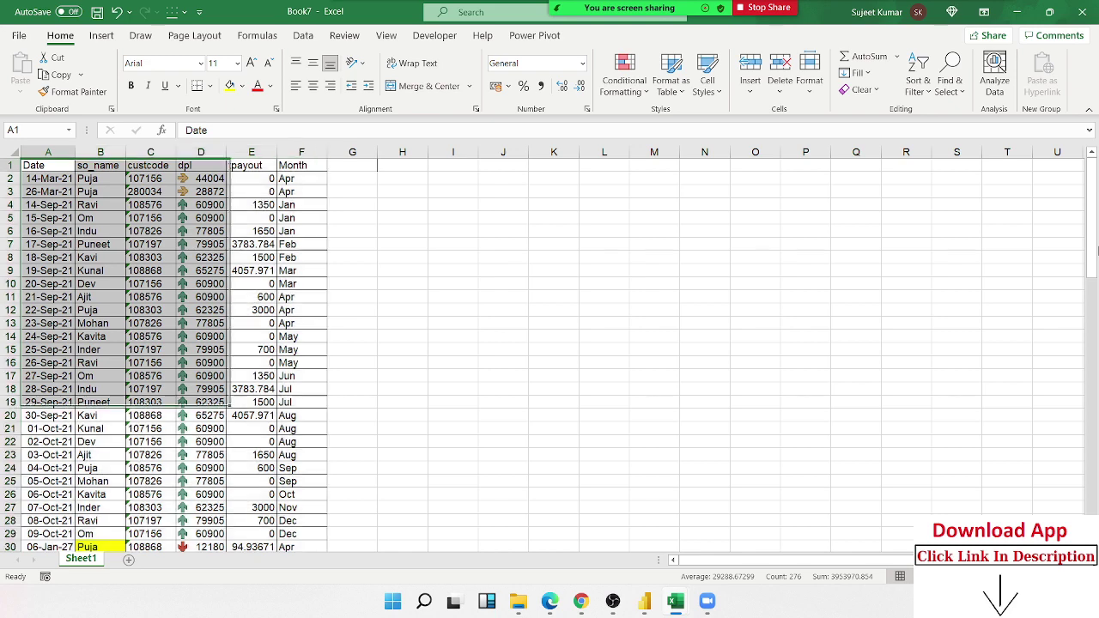
key("ctrl+Right")
key("Right")
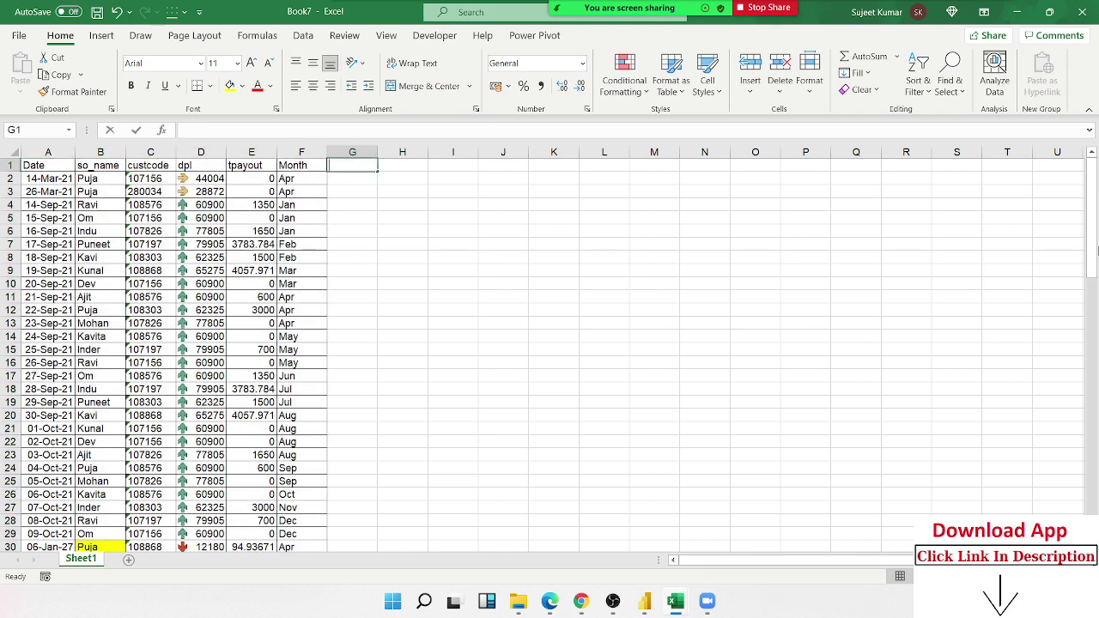
type("Sr")
key("Return")
type("1")
key("Return")
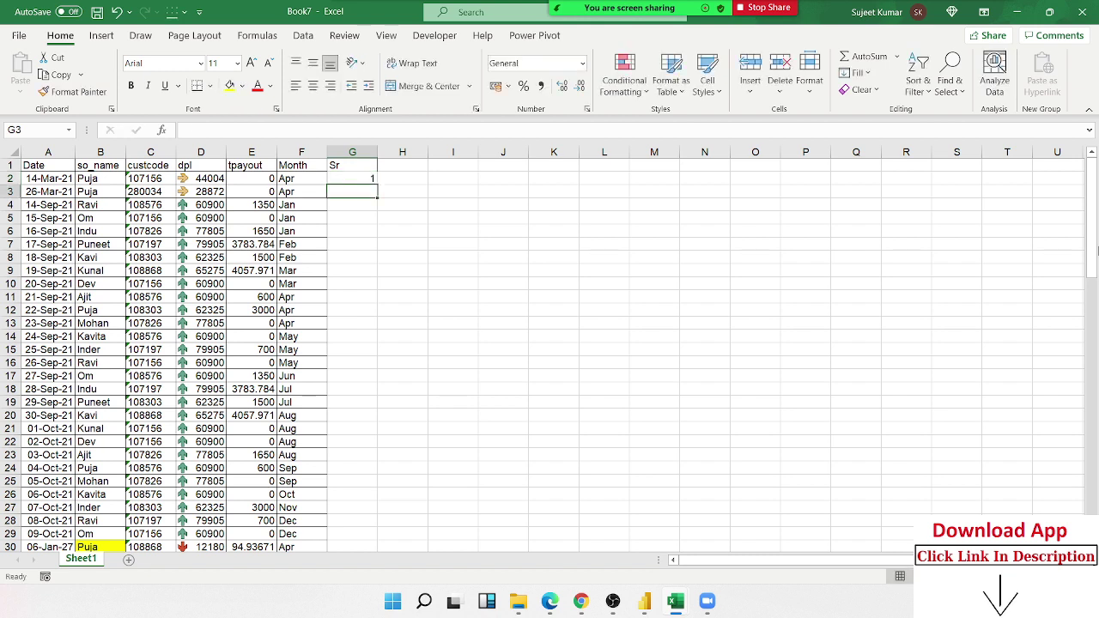
type("2")
key("Return")
Fill the Sr series down to 29 at row 30, then select the so_name header
key("Up")
key("Up")
key("shift+Down")
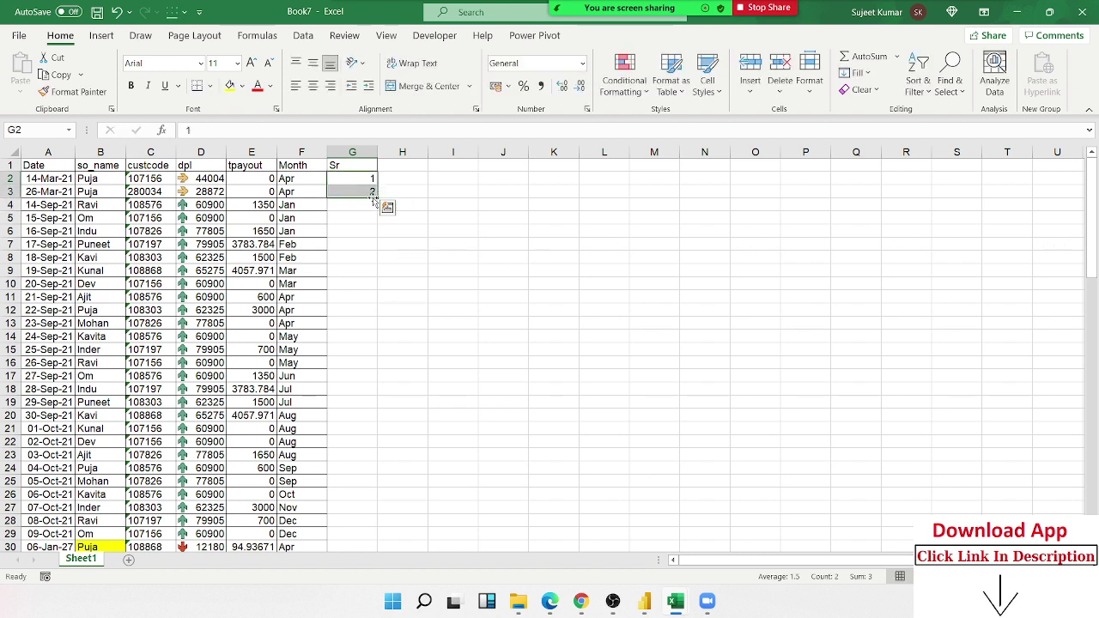
left_click_drag(373, 198, 373, 547)
left_click(263, 190)
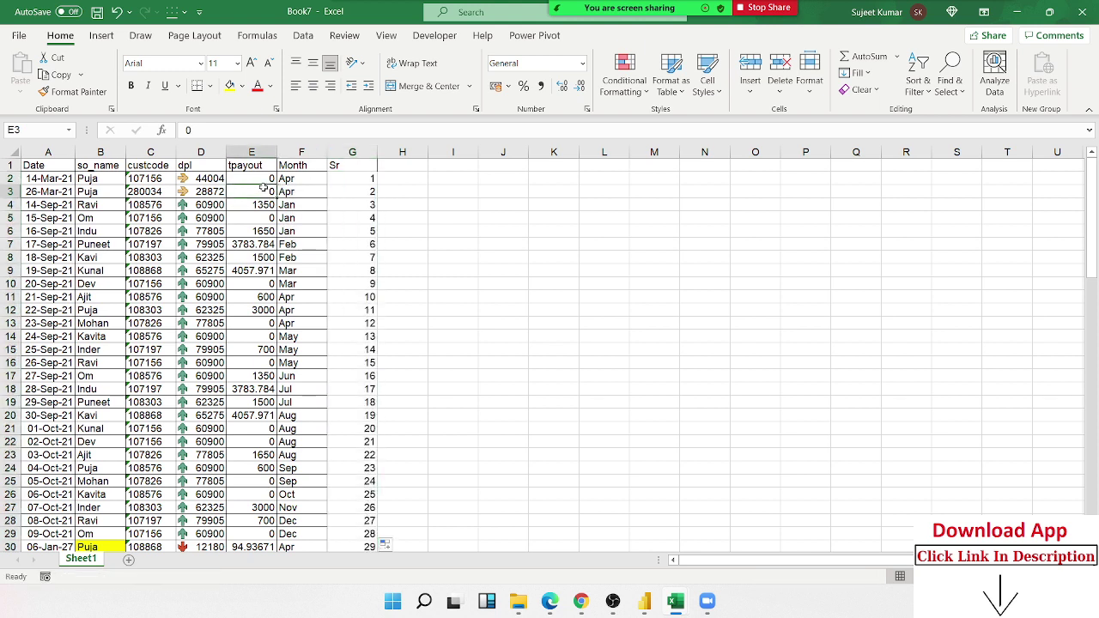
key("Up")
key("Up")
key("Home")
key("Right")
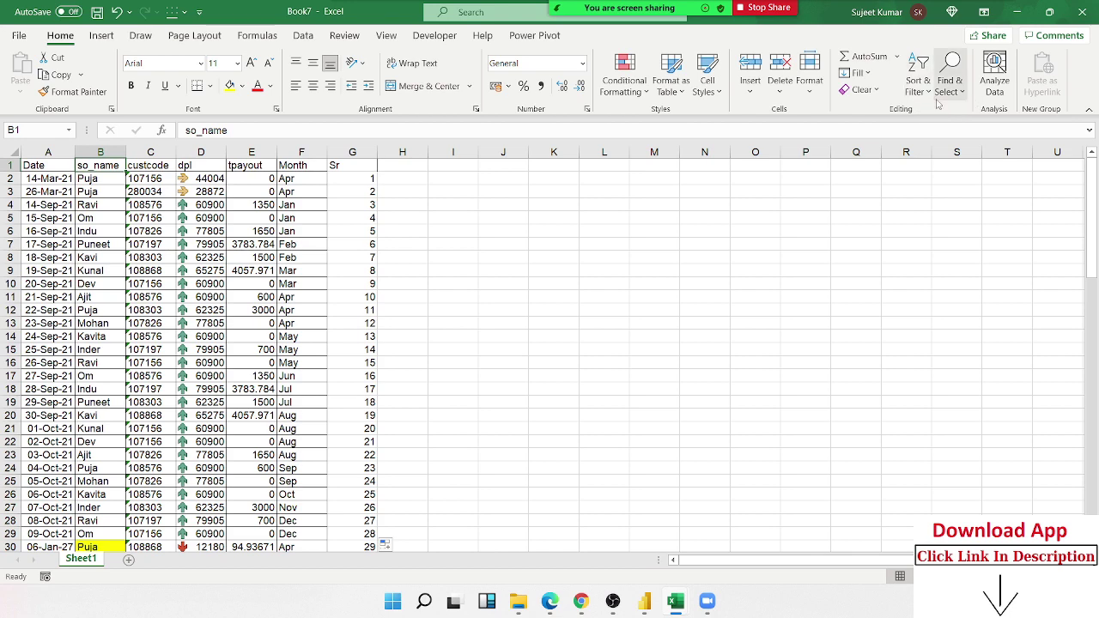
Sort the table A to Z by so_name, with Ajit rows first, then select the Sr header
left_click(919, 77)
left_click(933, 118)
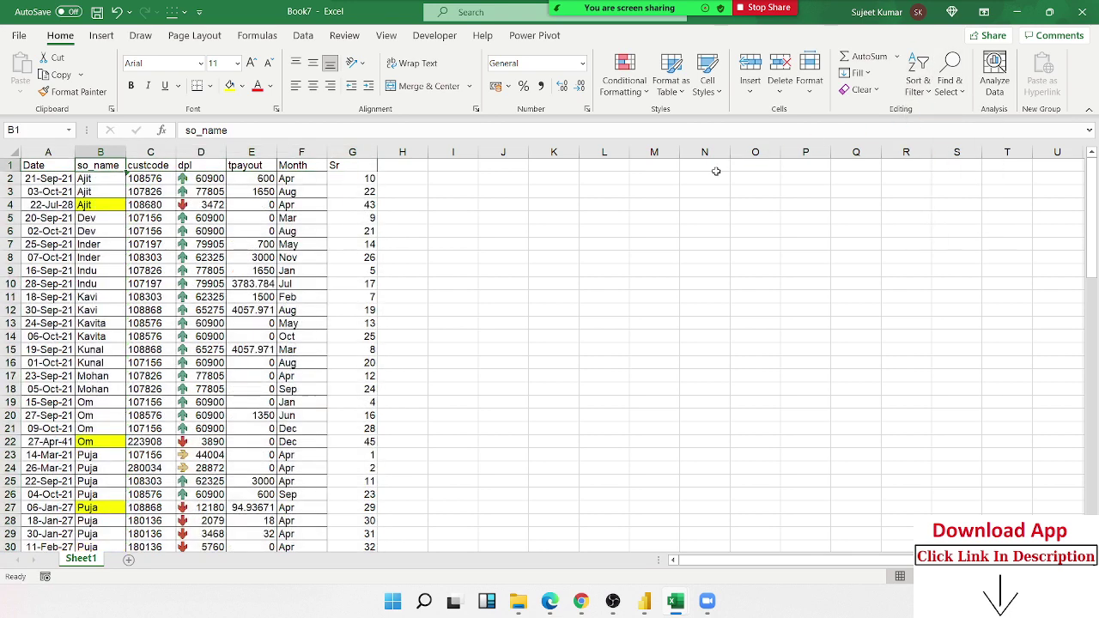
scroll(193, 317, "down", 6)
scroll(193, 318, "down", 7)
scroll(193, 318, "up", 13)
left_click(919, 86)
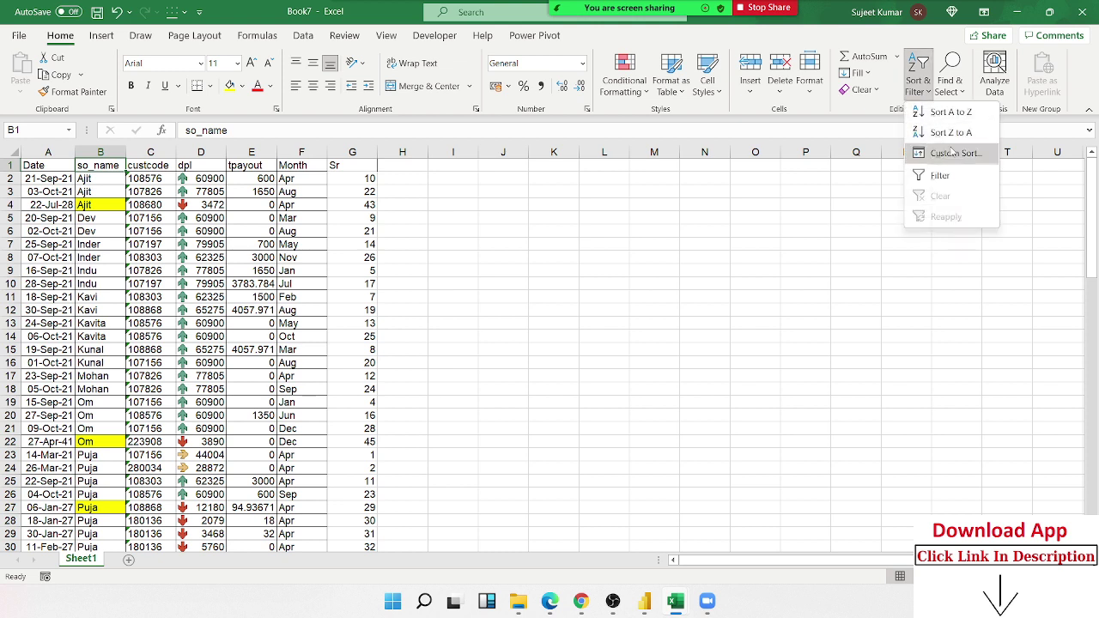
left_click(147, 193)
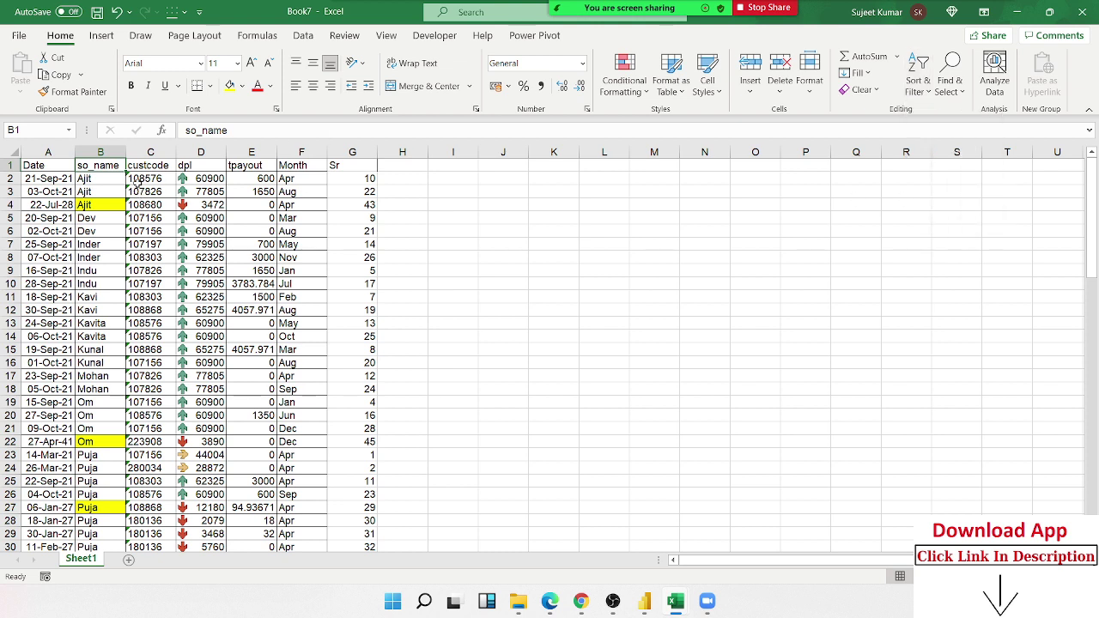
left_click(121, 188)
left_click(375, 169)
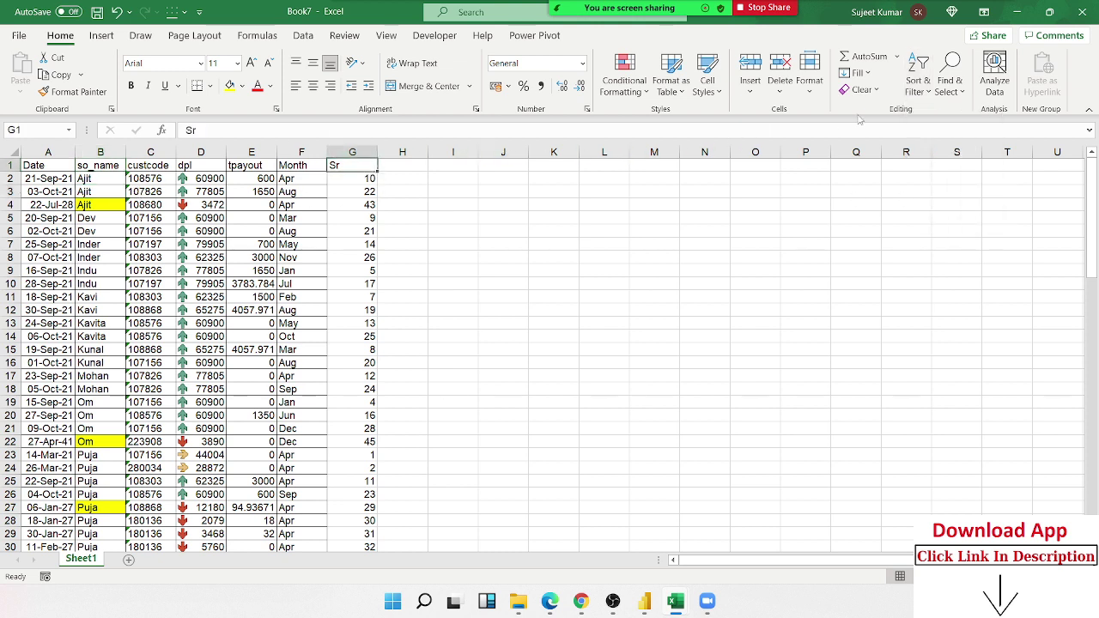
Sort A to Z by Sr so the rows return to 1, 2, 3 order
left_click(919, 86)
left_click(934, 112)
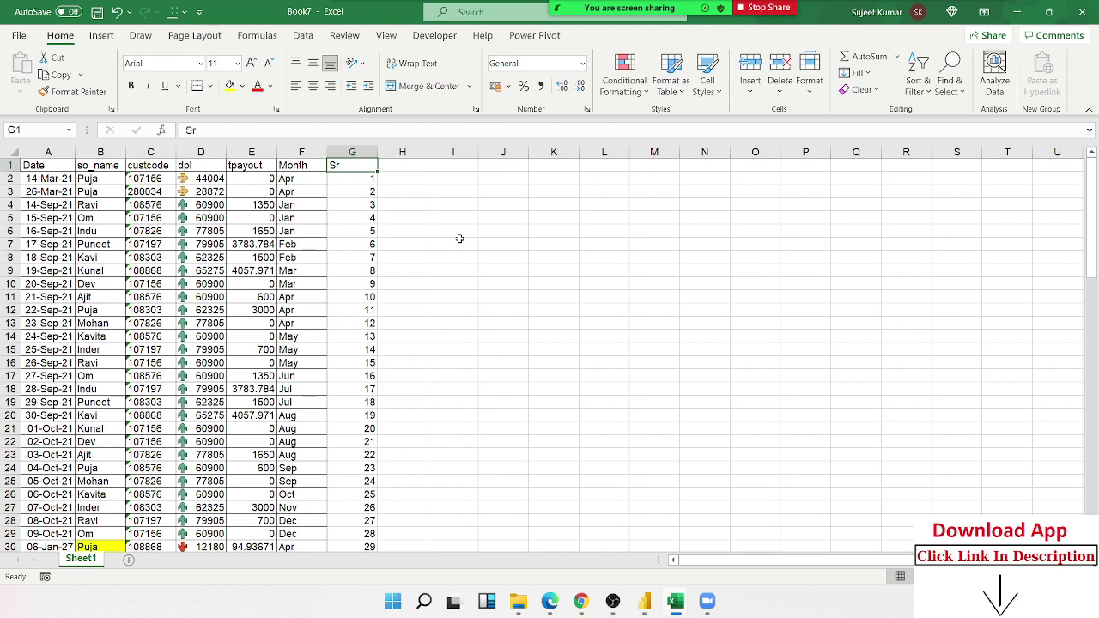
Delete the old Sr numbers from G2 down to G46
key("Down")
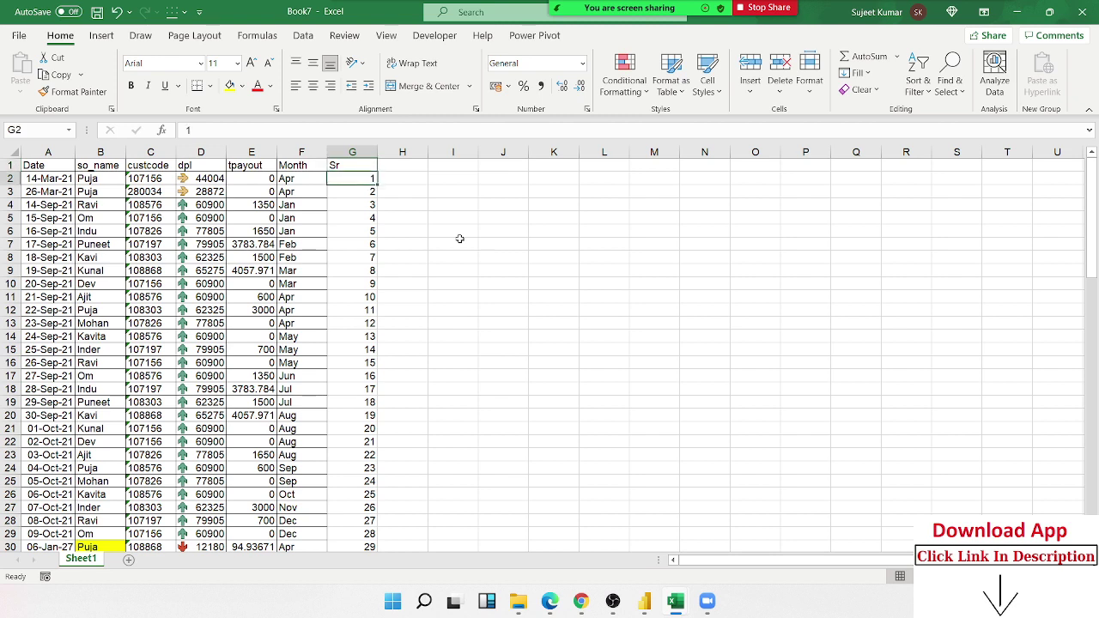
key("Down")
key("Down")
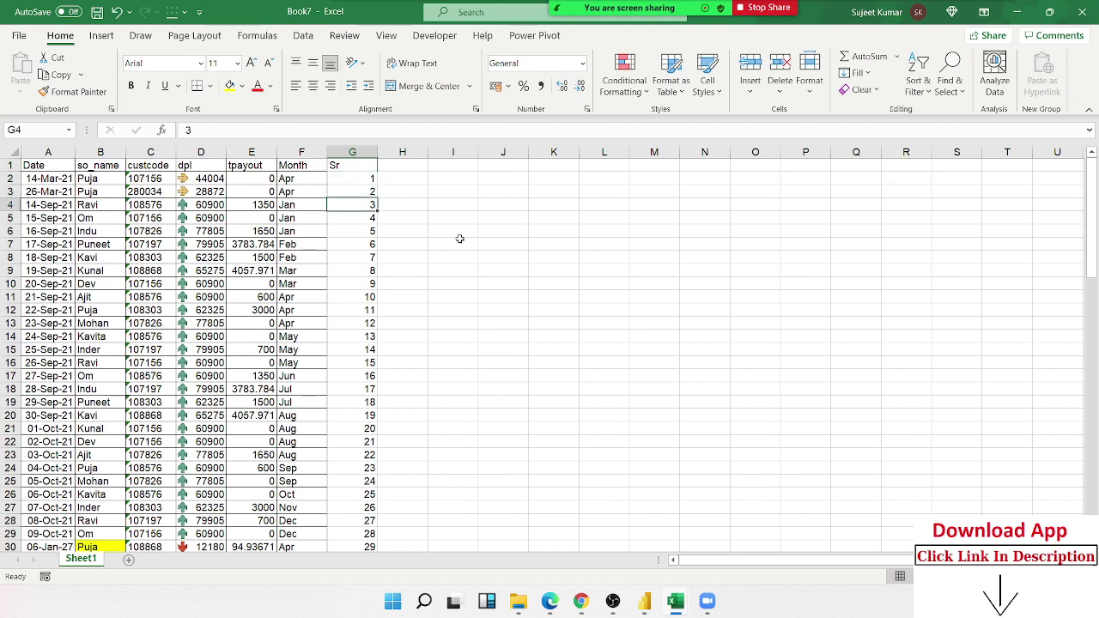
key("Down")
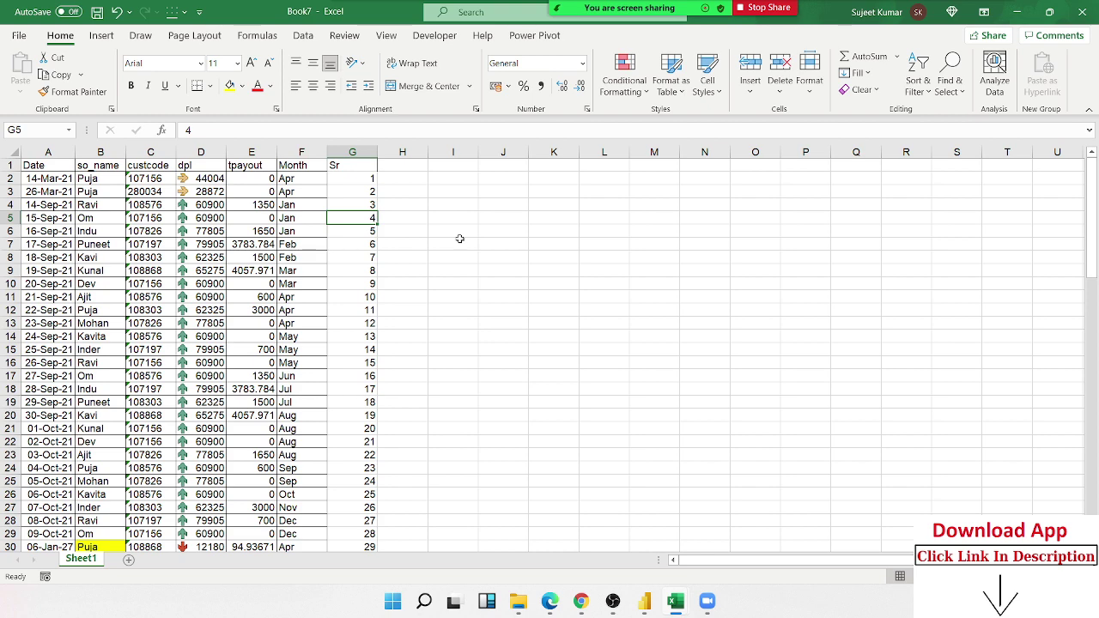
key("Up")
key("Up")
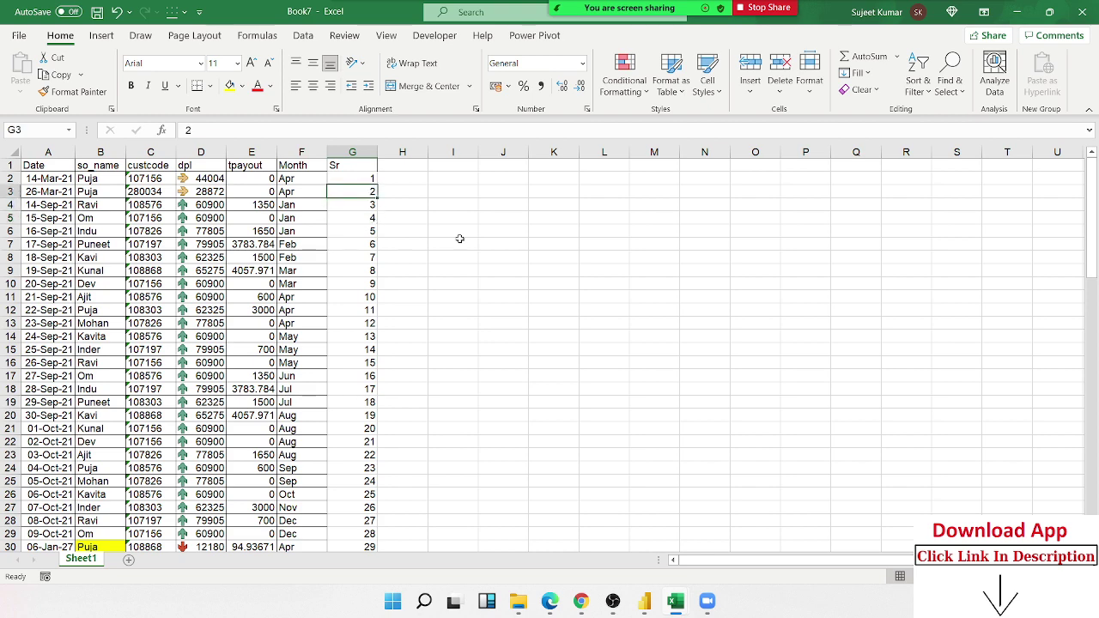
key("Up")
key("Up")
key("Down")
key("ctrl+shift+Down")
scroll(460, 239, "down", 2)
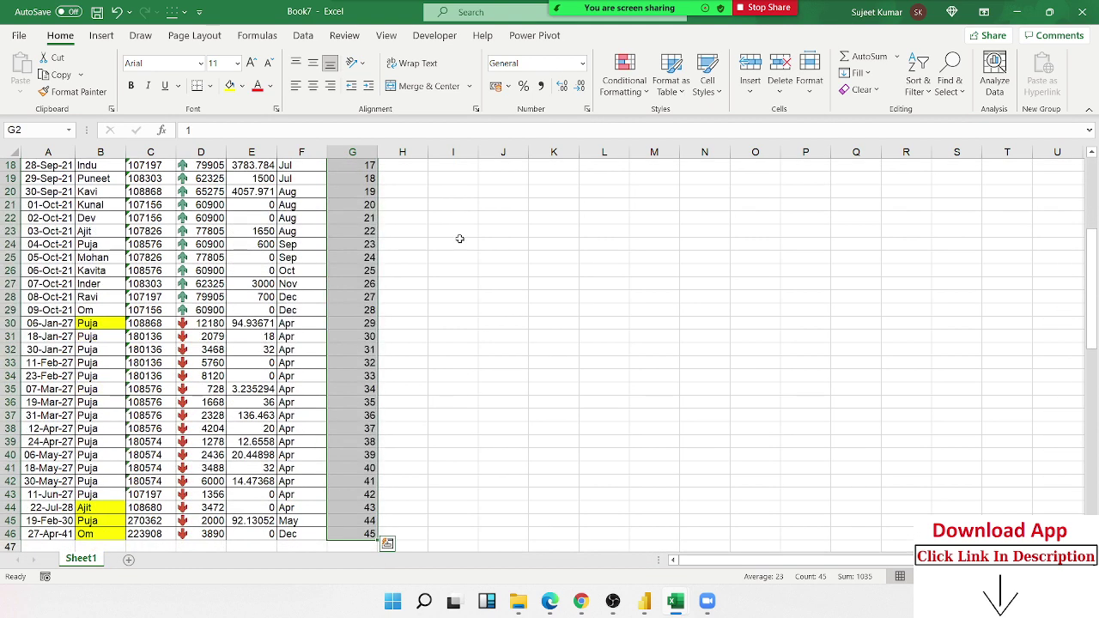
scroll(460, 239, "up", 6)
key("Delete")
Enter 1 in each of G2, G3 and G4
key("Up")
key("Down")
type("1")
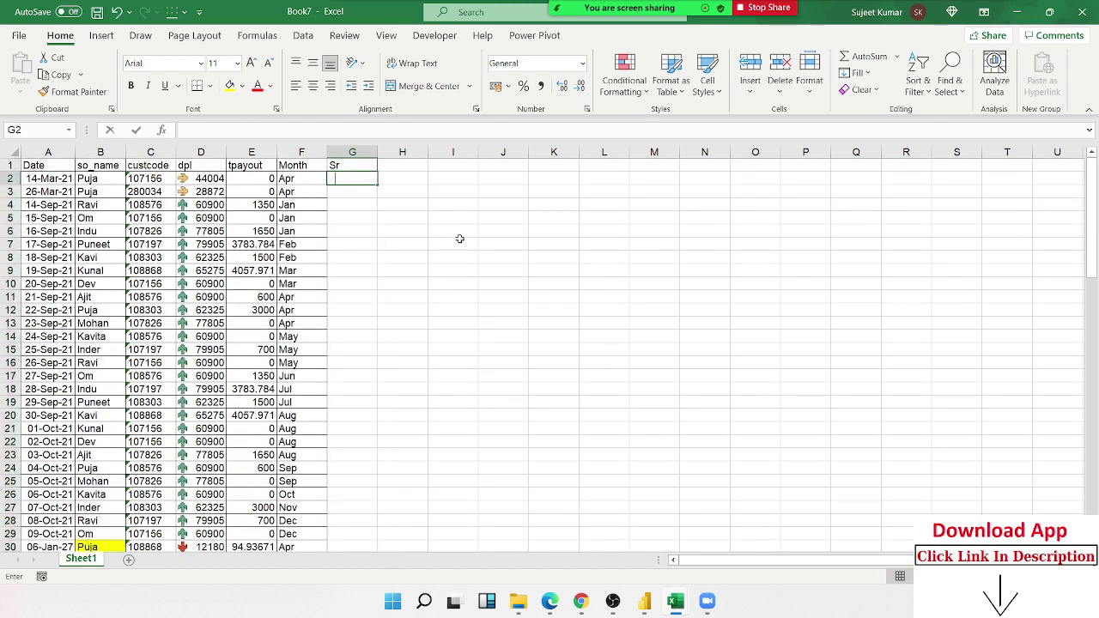
key("Return")
type("1")
key("Return")
type("1")
key("Return")
key("Up")
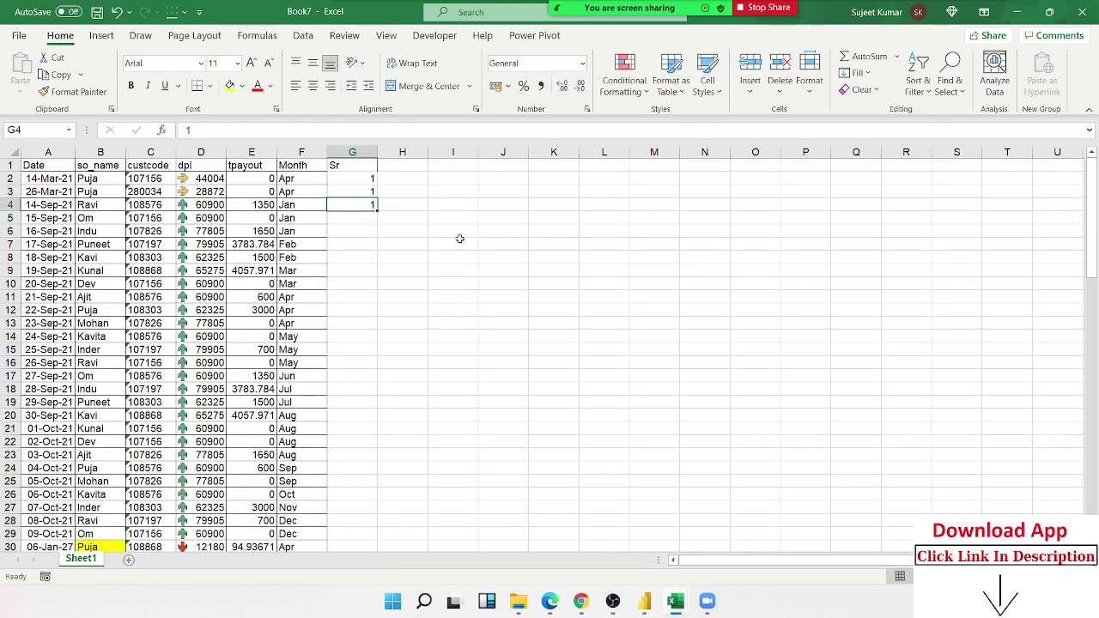
key("Up")
key("Up")
key("shift+Down")
key("shift+Down")
Enter =G2+1 in G5 and copy it down the whole Sr column
key("Down")
key("Down")
key("Down")
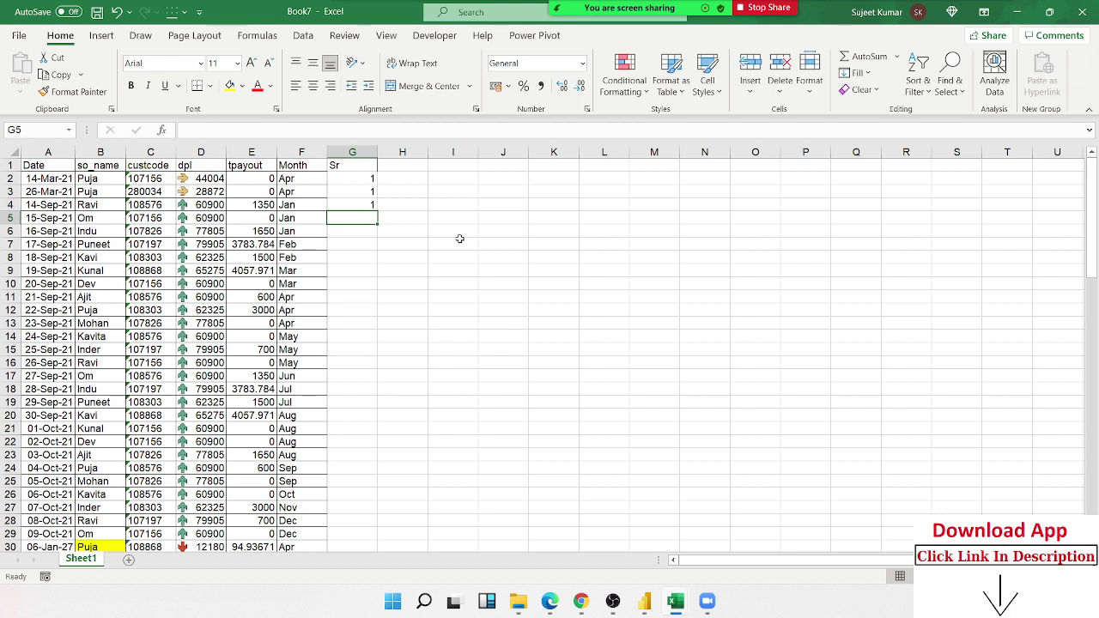
type("=")
key("Up")
key("Up")
key("Up")
type("+")
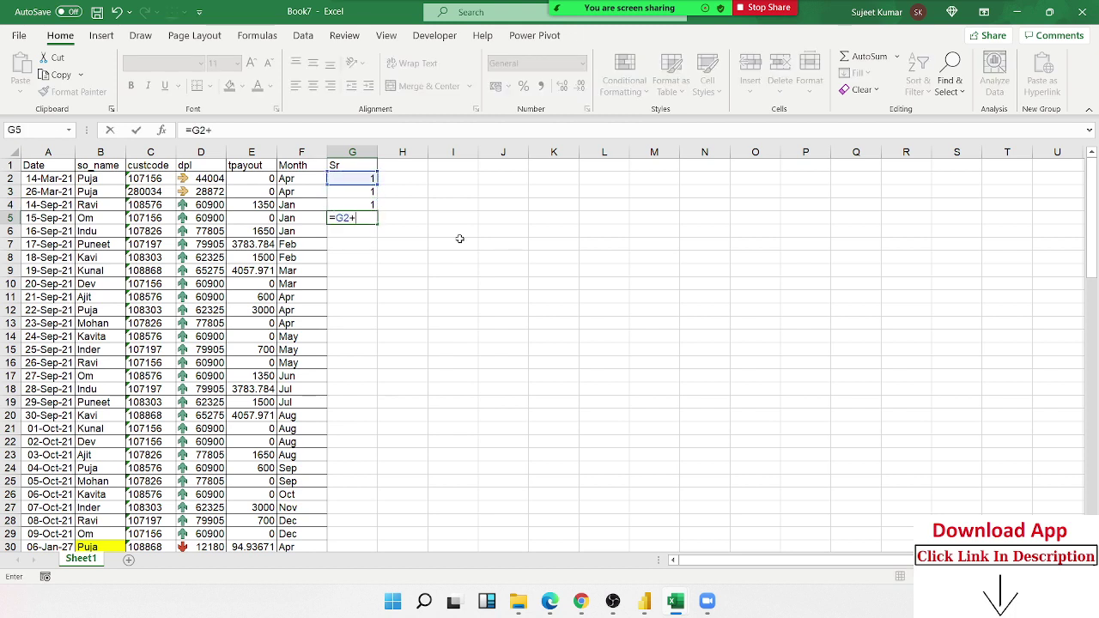
type("1")
key("Return")
left_click(362, 217)
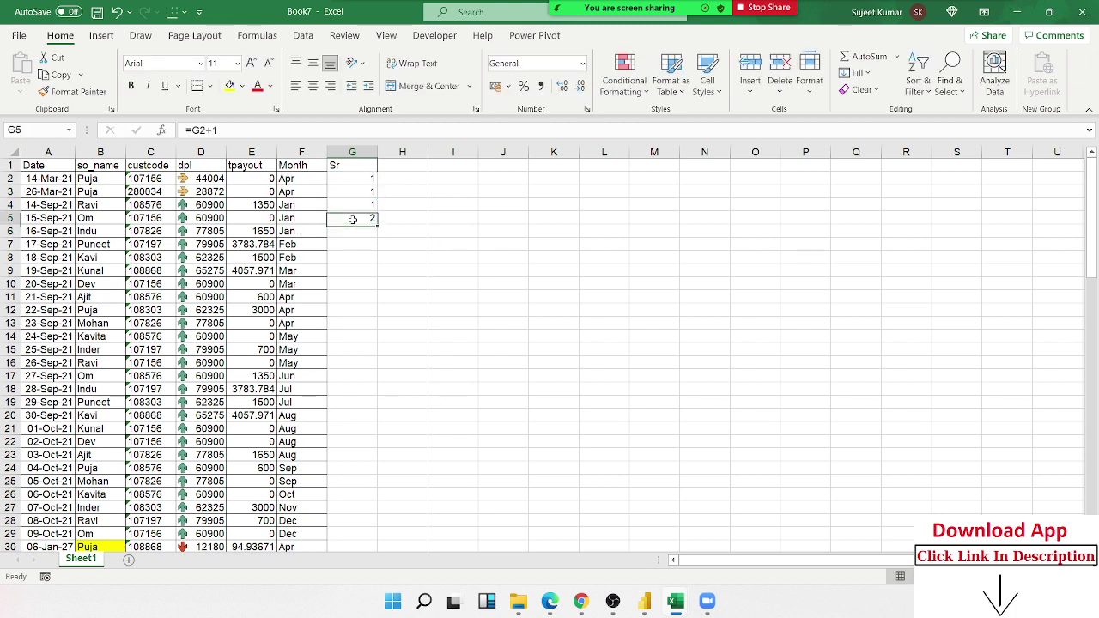
double_click(379, 225)
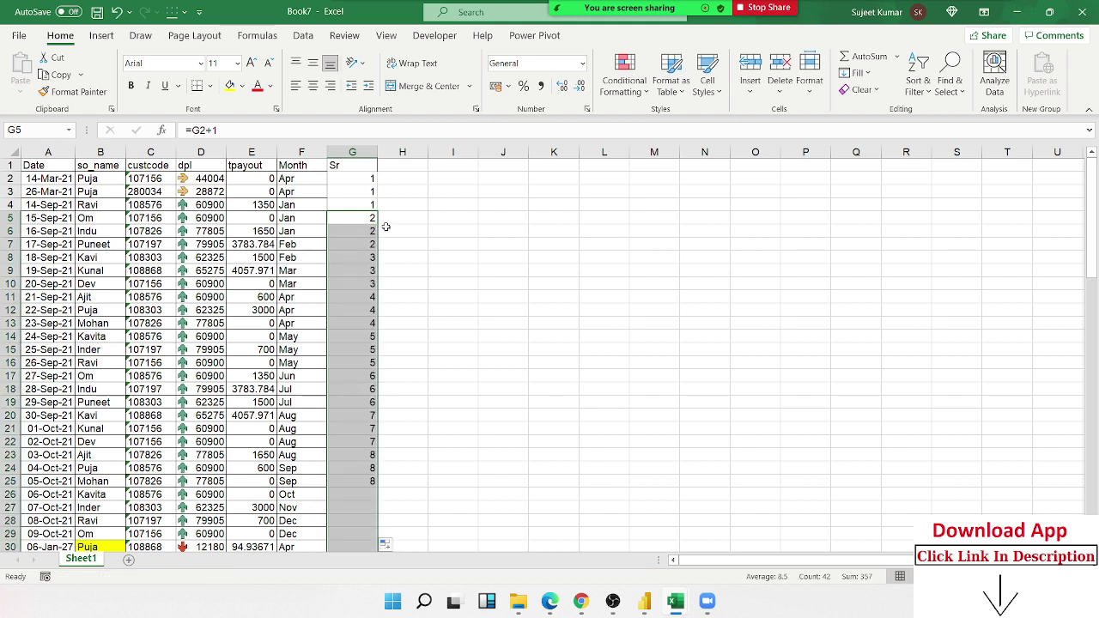
Check the group formulas down column G, ending at 15 in row 46
key("Up")
key("Up")
key("Up")
key("Down")
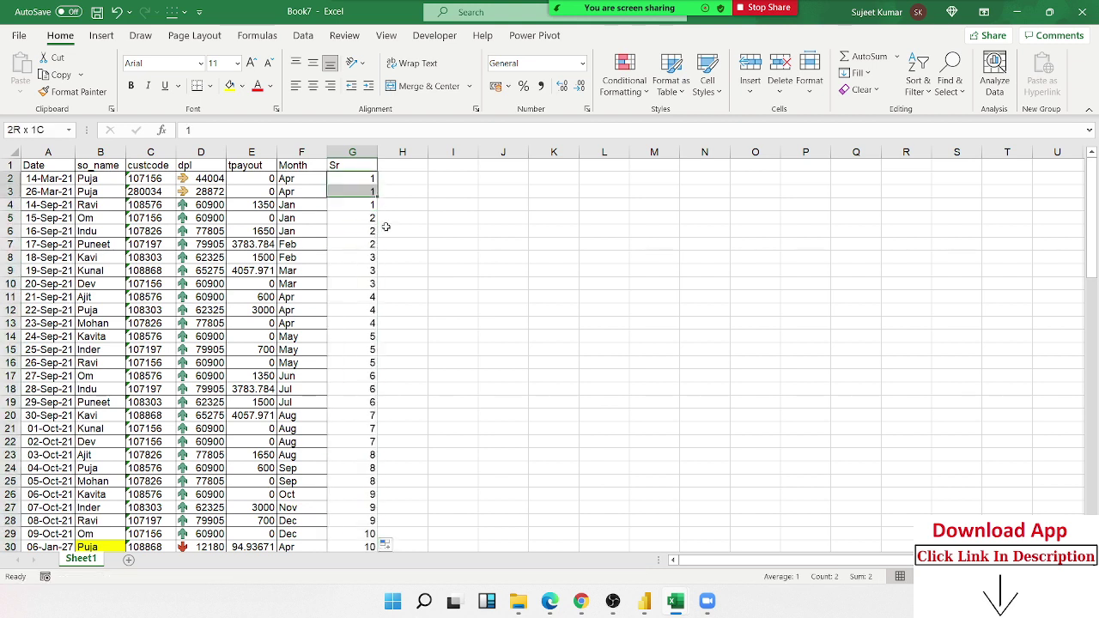
key("Down")
key("Down")
key("shift+Down")
key("shift+Down")
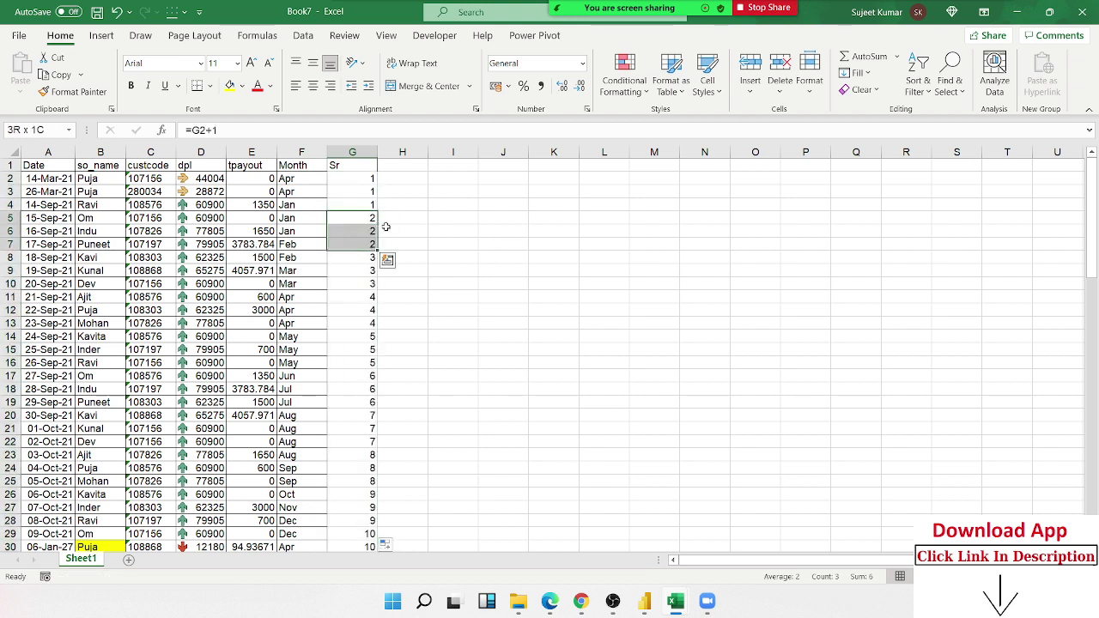
key("Down")
key("Down")
key("Down")
key("shift+Down")
key("shift+Down")
key("Down")
key("Down")
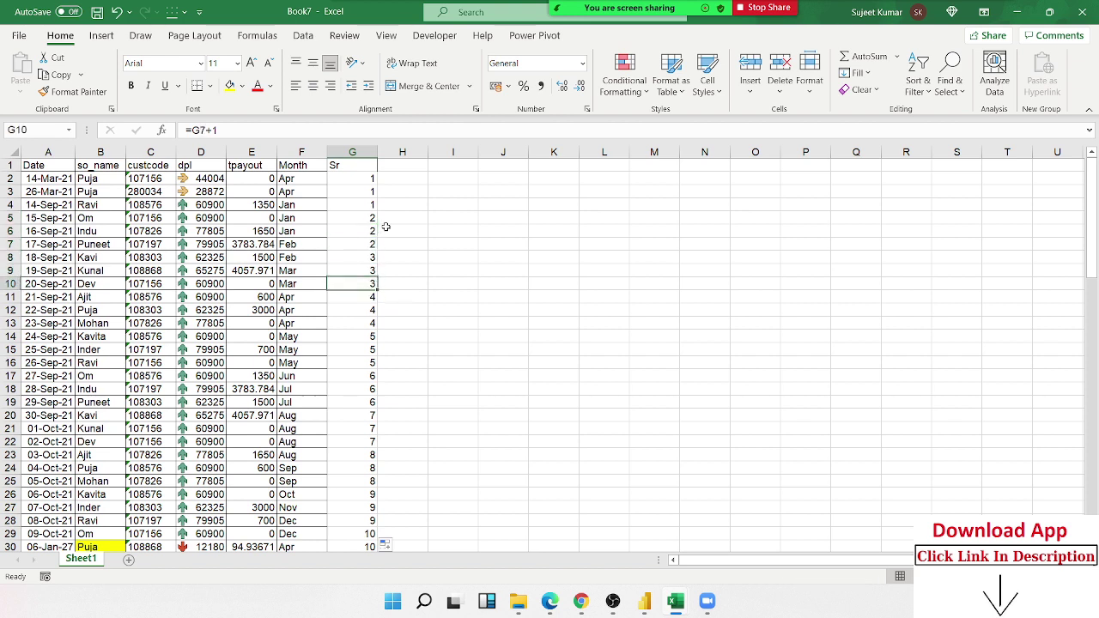
key("Down")
key("shift+Down")
key("shift+Down")
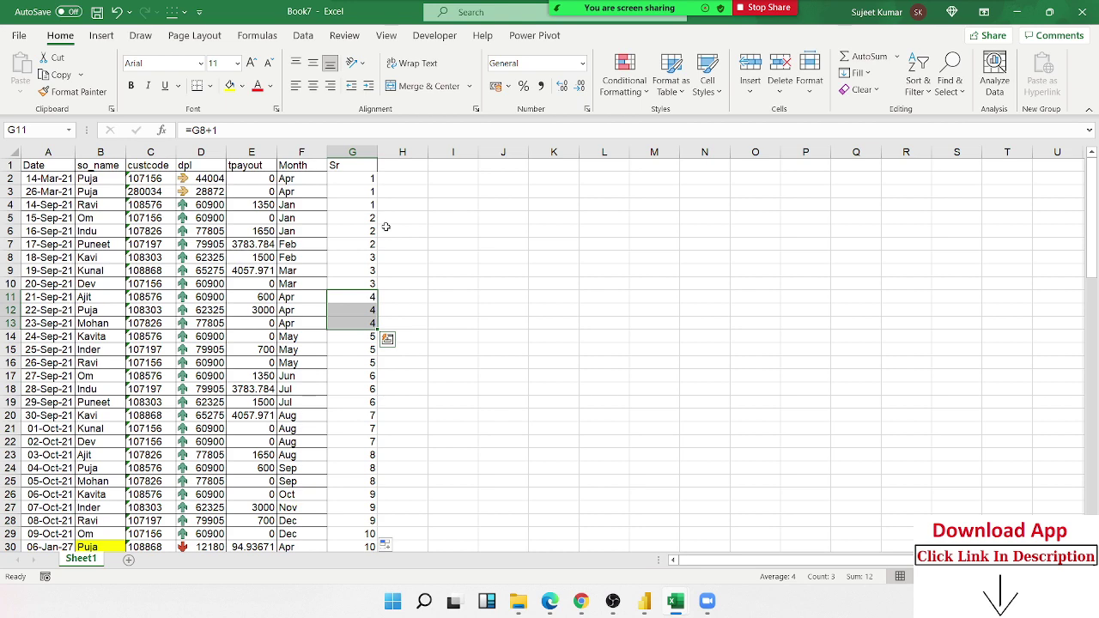
key("ctrl+Down")
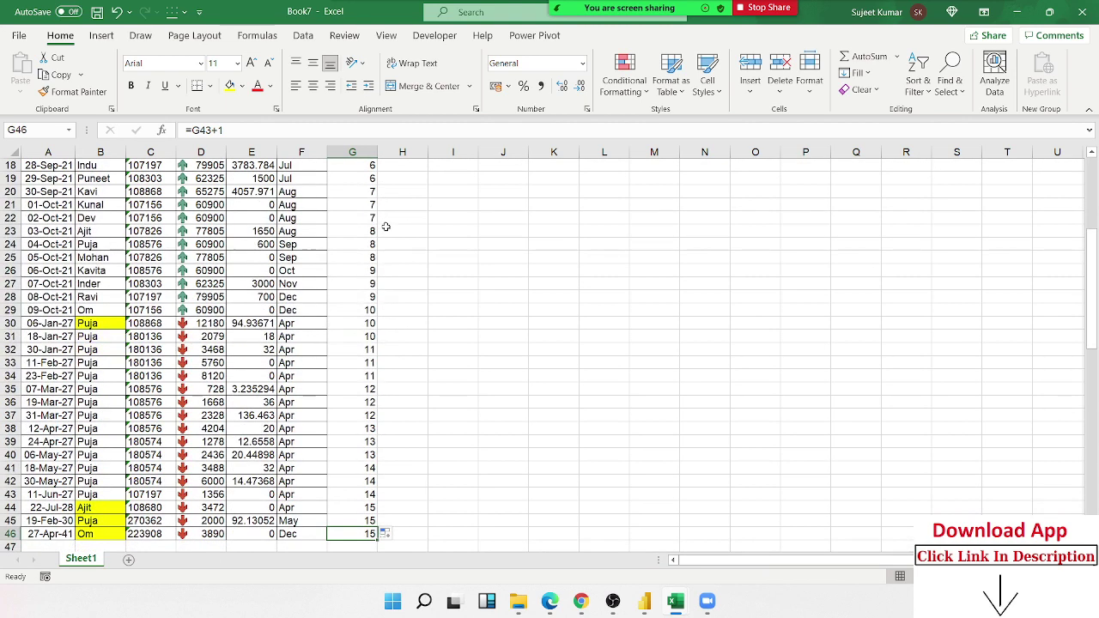
Start a second series with 1 and 2 in G47:G48 and fill it downward
key("Down")
type("1")
key("Return")
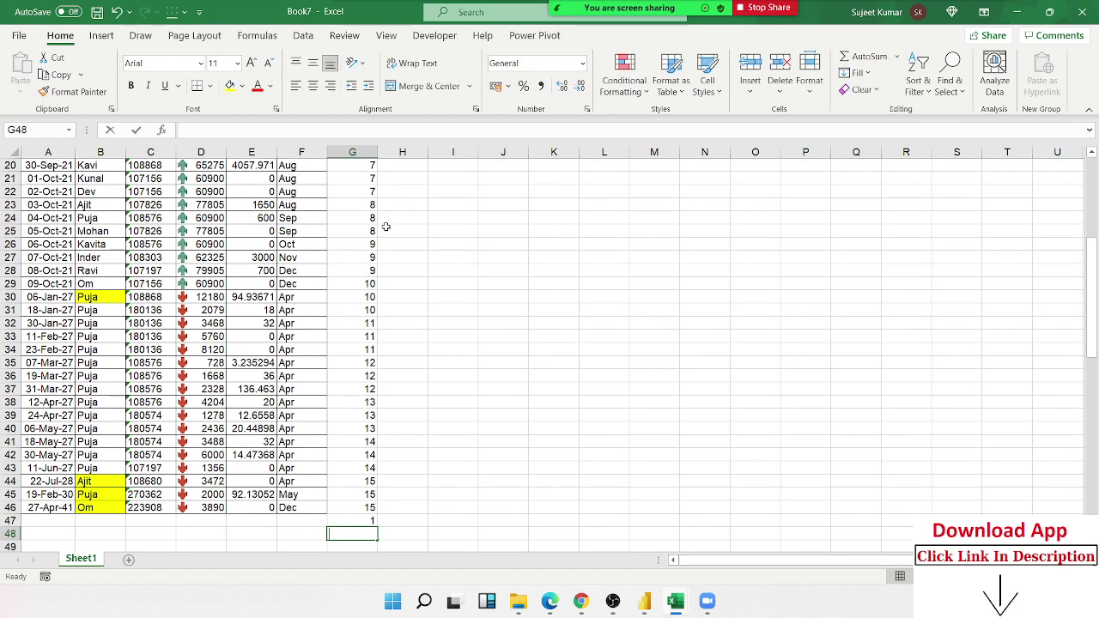
type("2")
key("Return")
key("Up")
key("Up")
key("shift+Down")
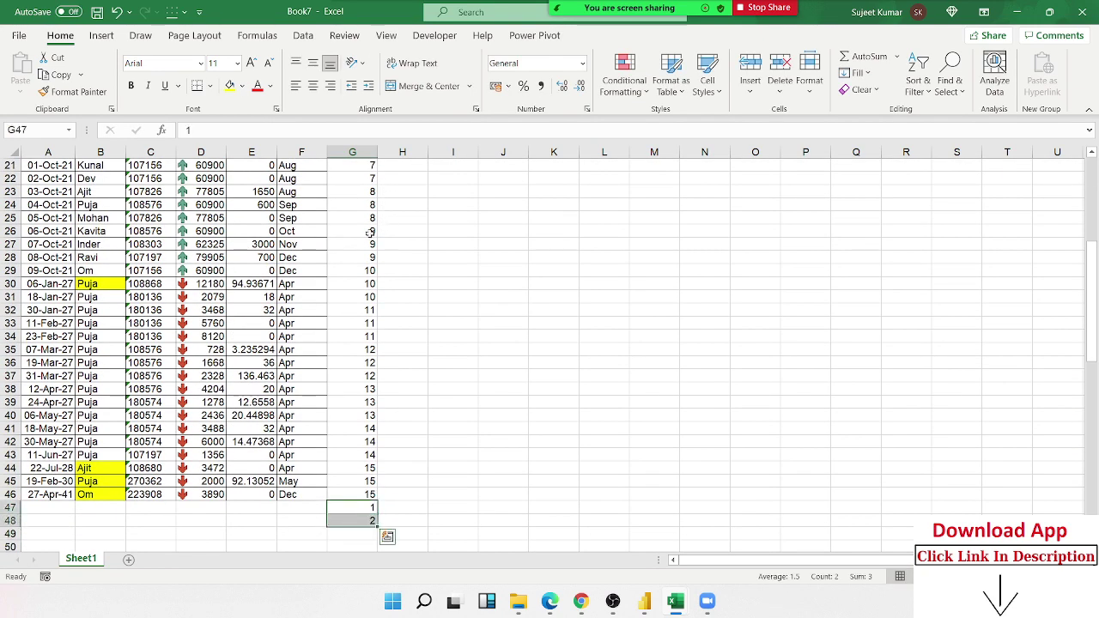
scroll(399, 439, "down", 2)
left_click_drag(377, 447, 376, 550)
scroll(371, 493, "down", 4)
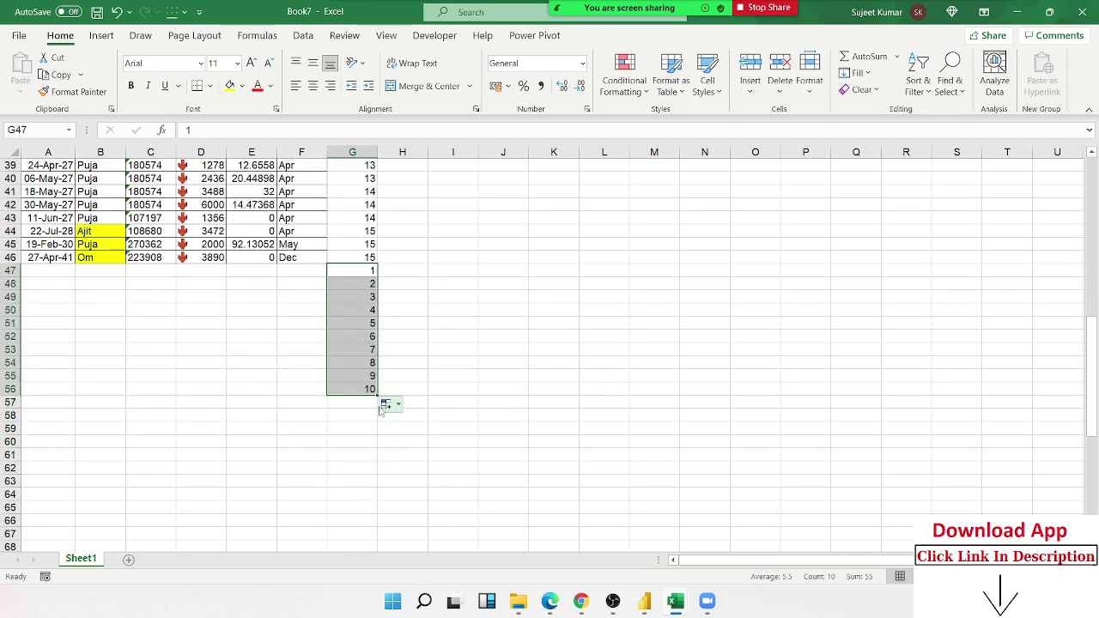
left_click_drag(376, 393, 376, 487)
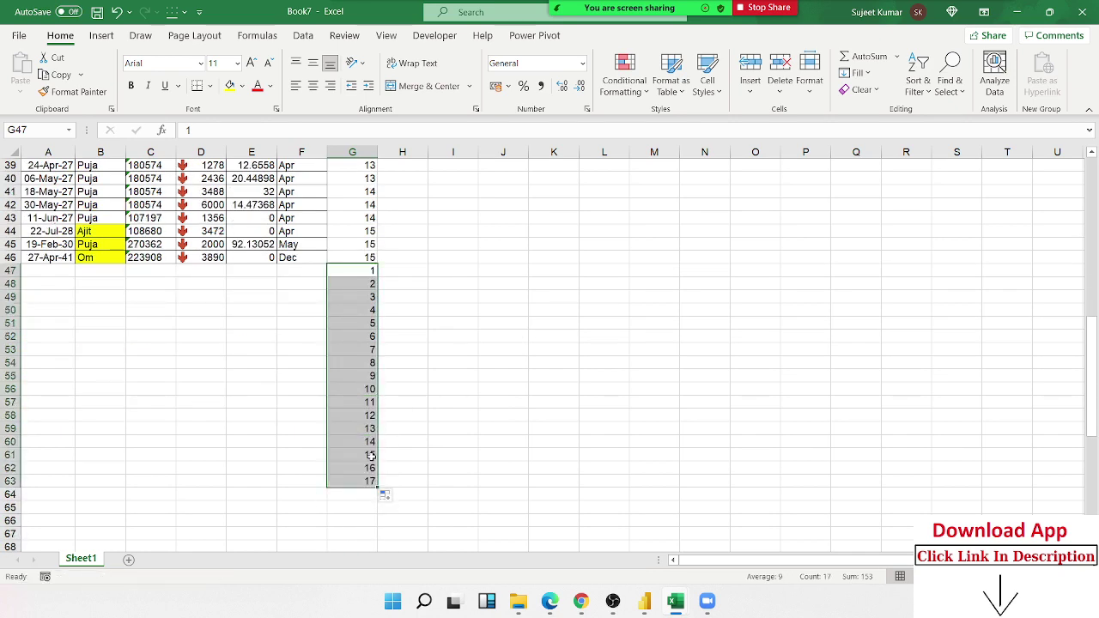
Delete the surplus 16 and 17, then select the whole range A1:G61
left_click(369, 468)
key("shift+Down")
key("Delete")
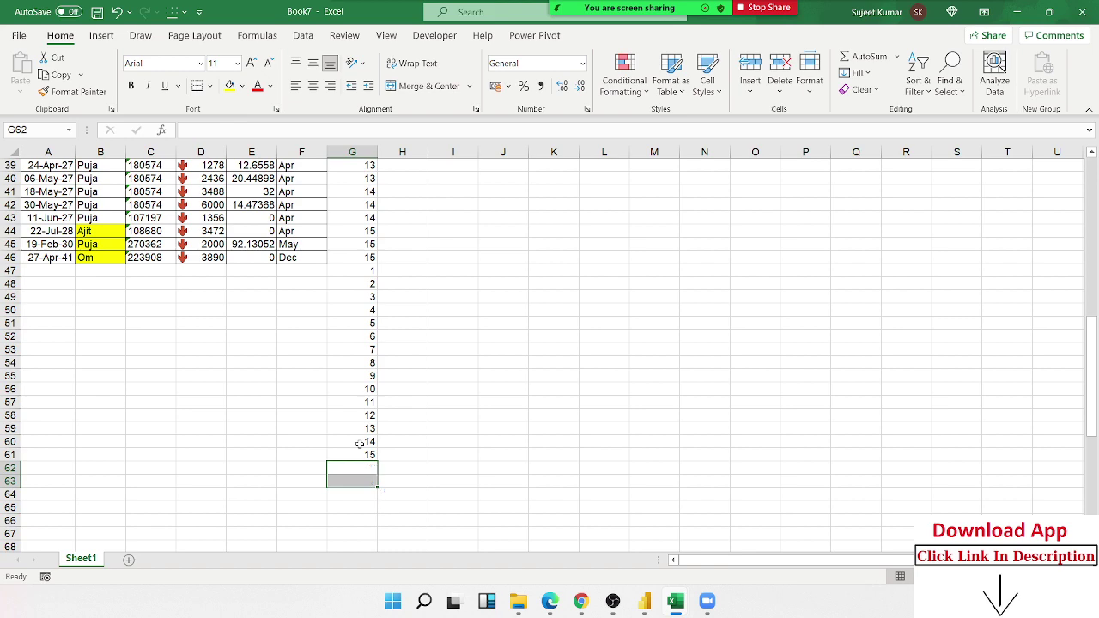
key("Up")
key("shift+Home")
key("ctrl+shift+Home")
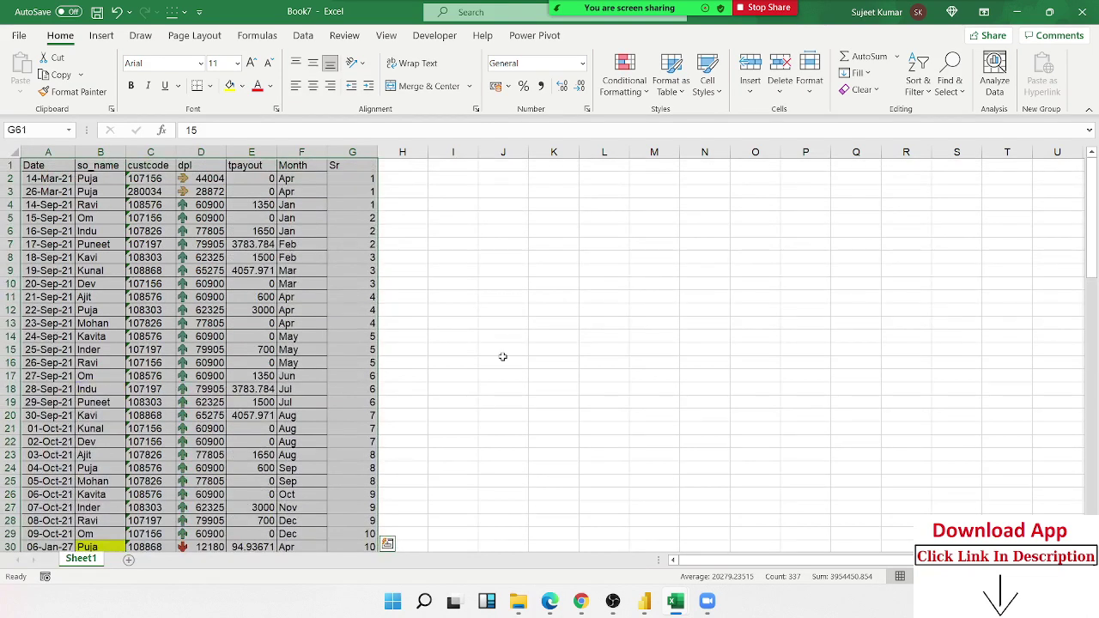
Custom-sort A1:G61 by Sr smallest to largest, then snap Book7 to the left half
left_click(919, 84)
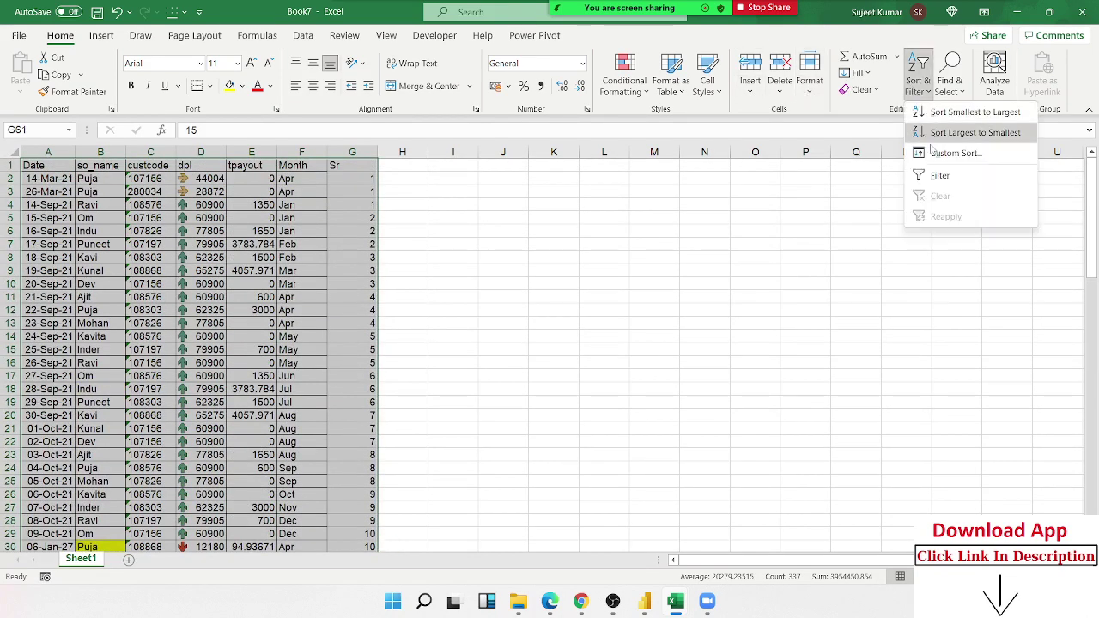
left_click(925, 146)
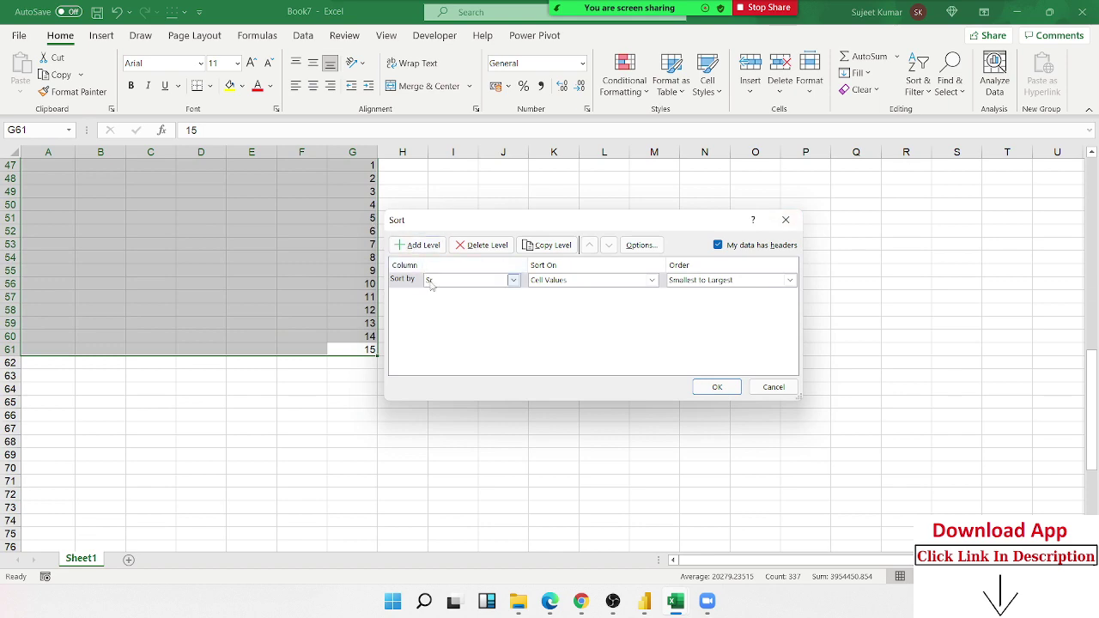
left_click(712, 386)
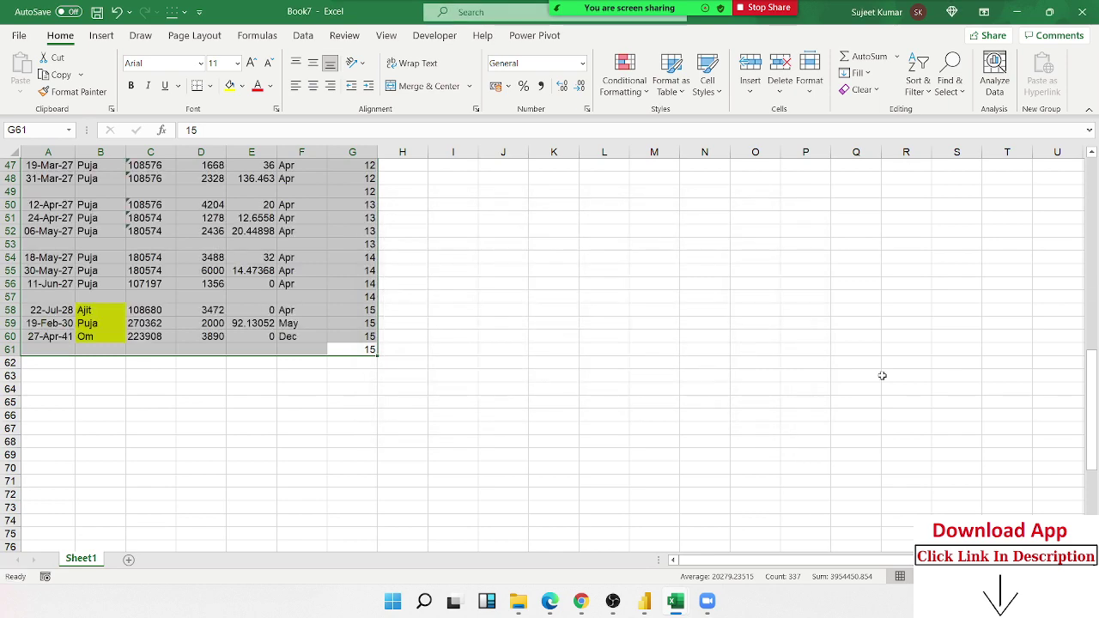
left_click_drag(1094, 438, 1095, 164)
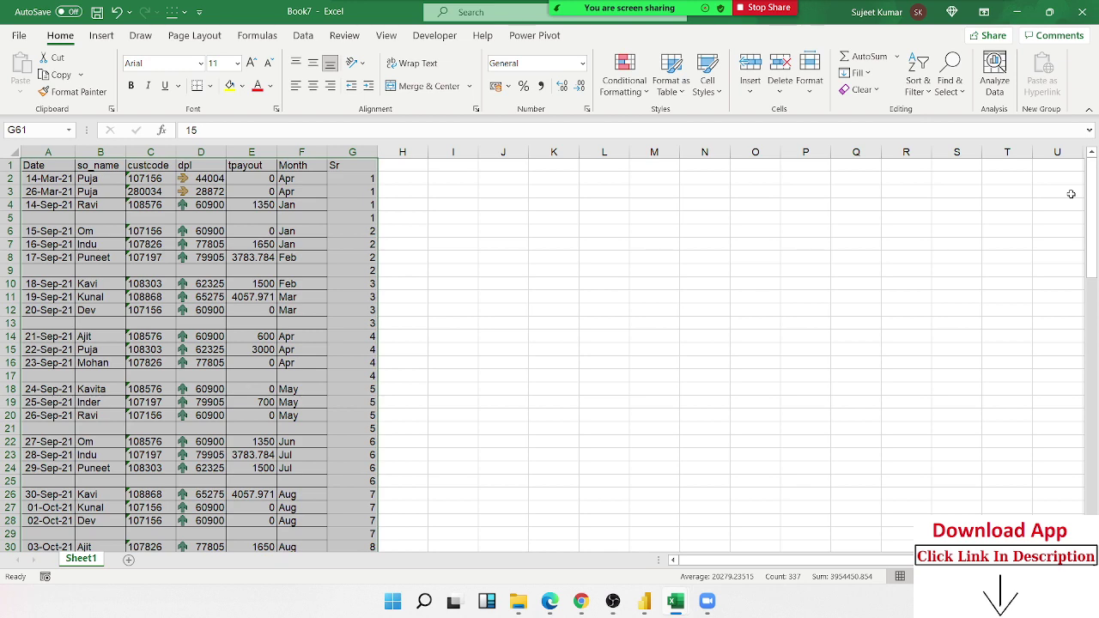
key("super+Left")
Place Book6 in the right half and insert a blank row above its names
left_click(763, 364)
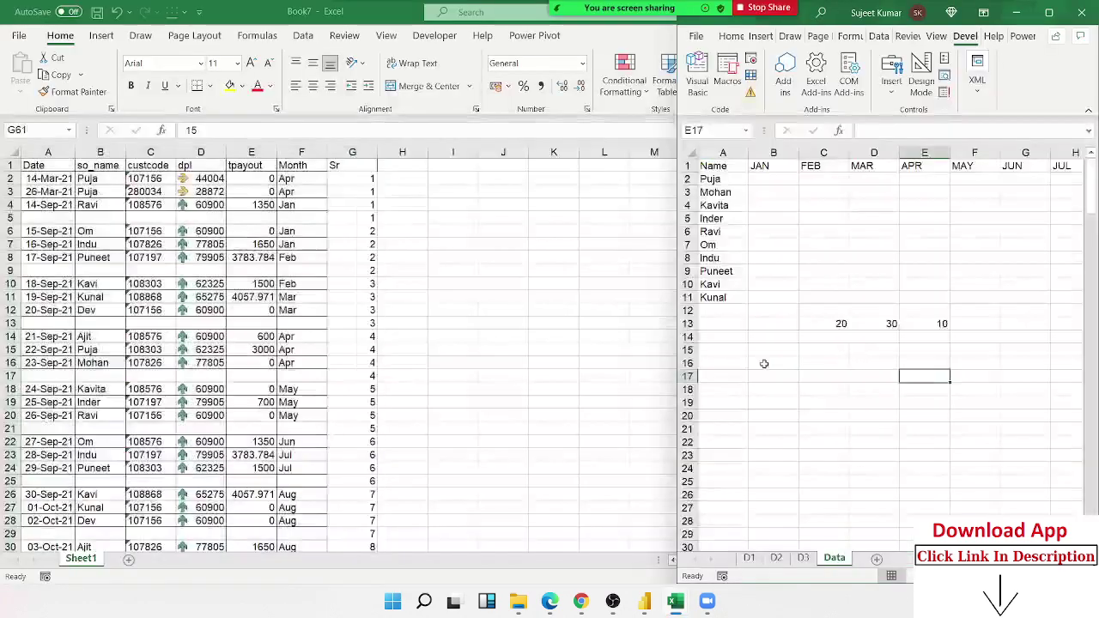
key("alt+Tab")
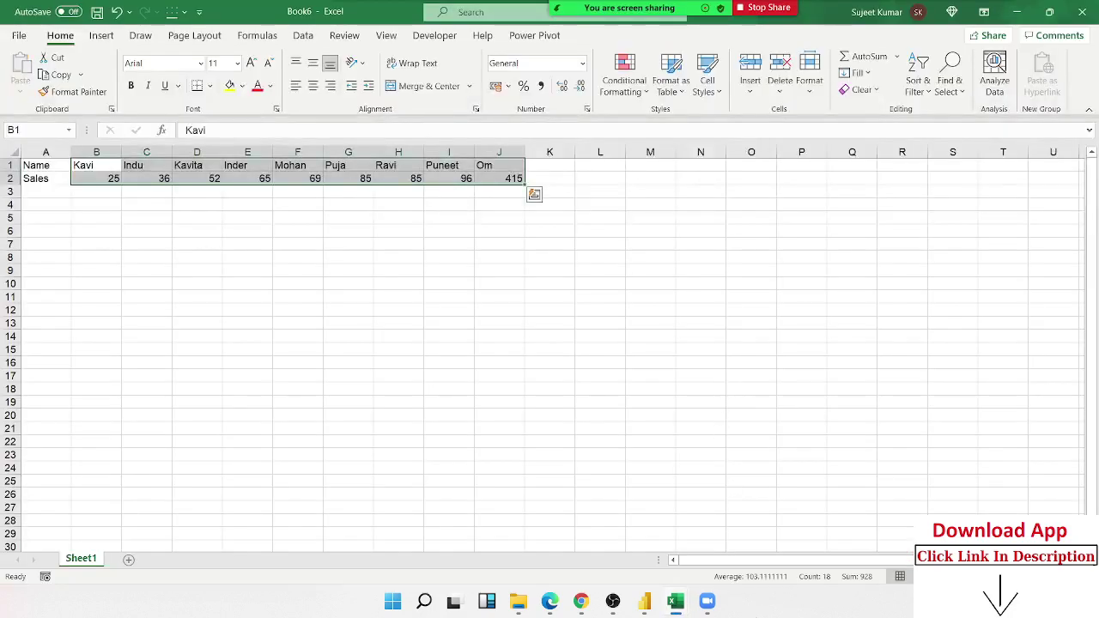
left_click(676, 602)
left_click(436, 178)
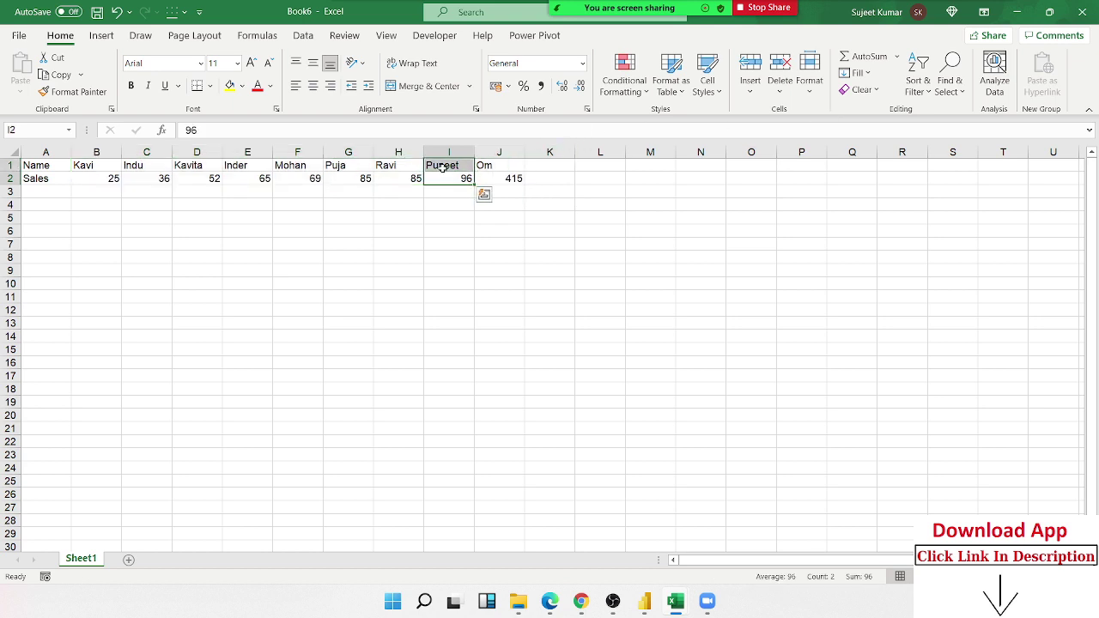
left_click(442, 165)
key("shift+space")
key("ctrl+shift+plus")
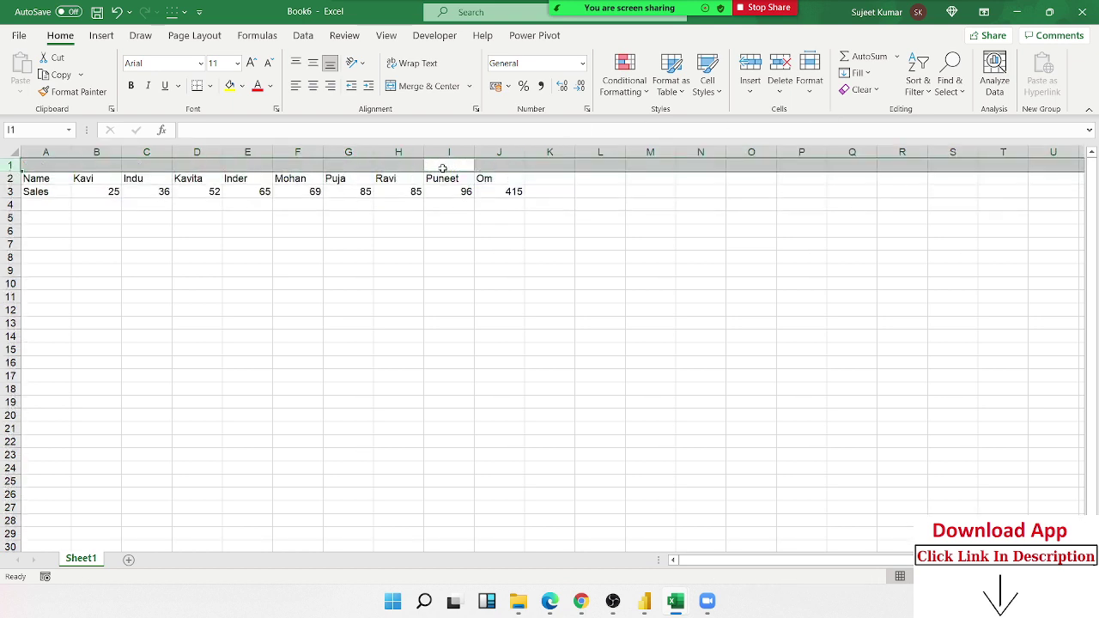
left_click(442, 168)
Number the cells above the nine names 1 to 9 across B1:J1
key("Right")
key("Home")
key("Right")
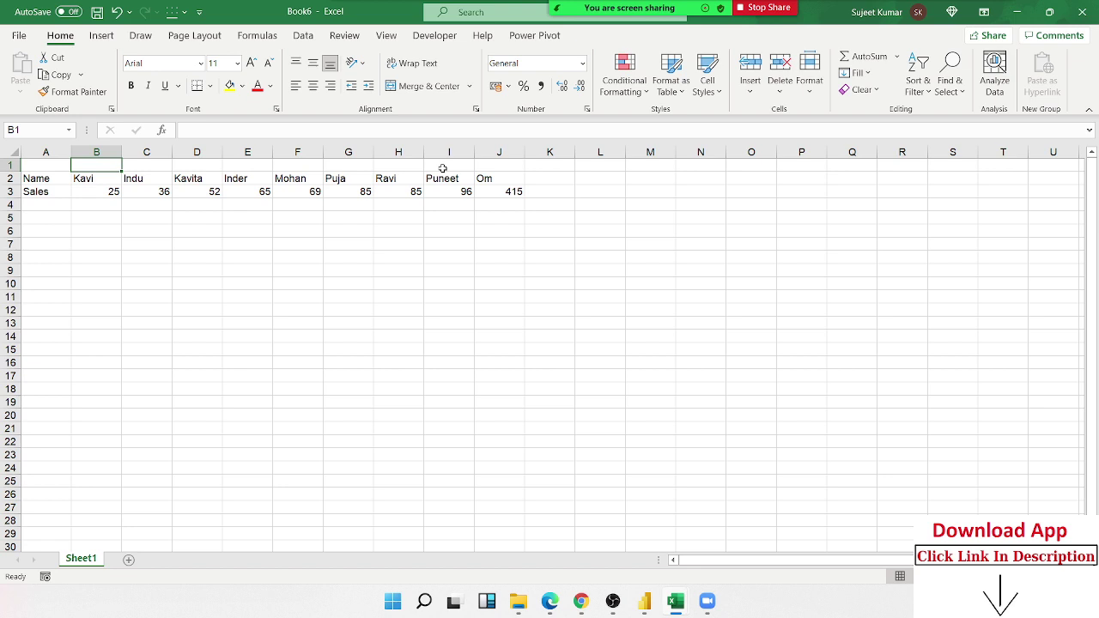
type("1")
key("Tab")
type("2")
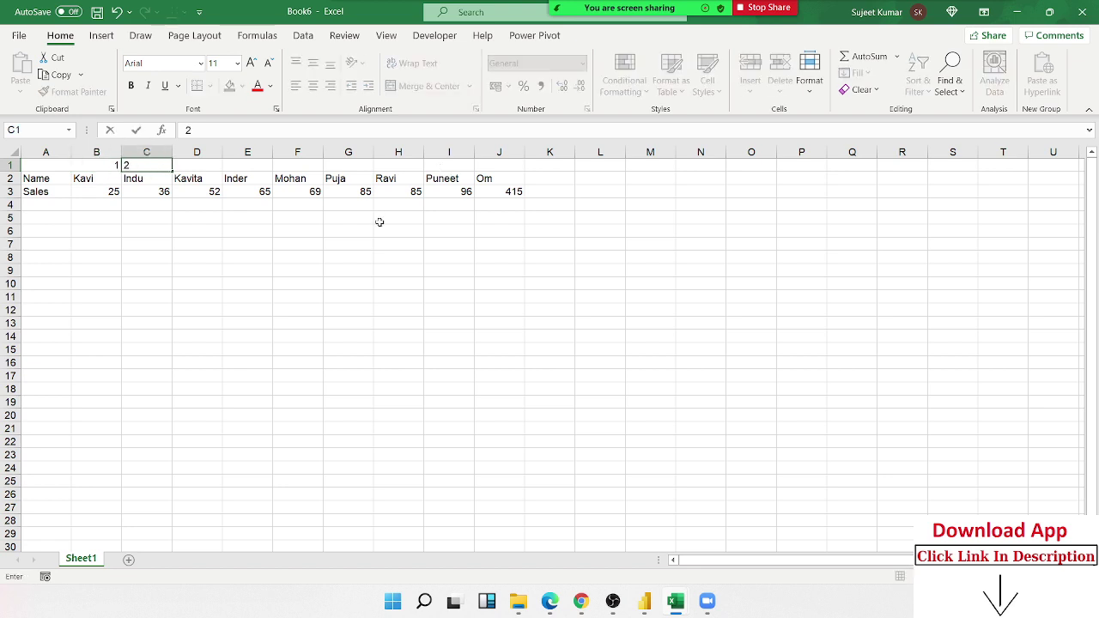
left_click_drag(379, 221, 399, 234)
left_click_drag(111, 163, 524, 165)
Copy 1–9 into K1:S1, fill % across K2:S2, and select B1:S3
key("ctrl+c")
left_click(553, 168)
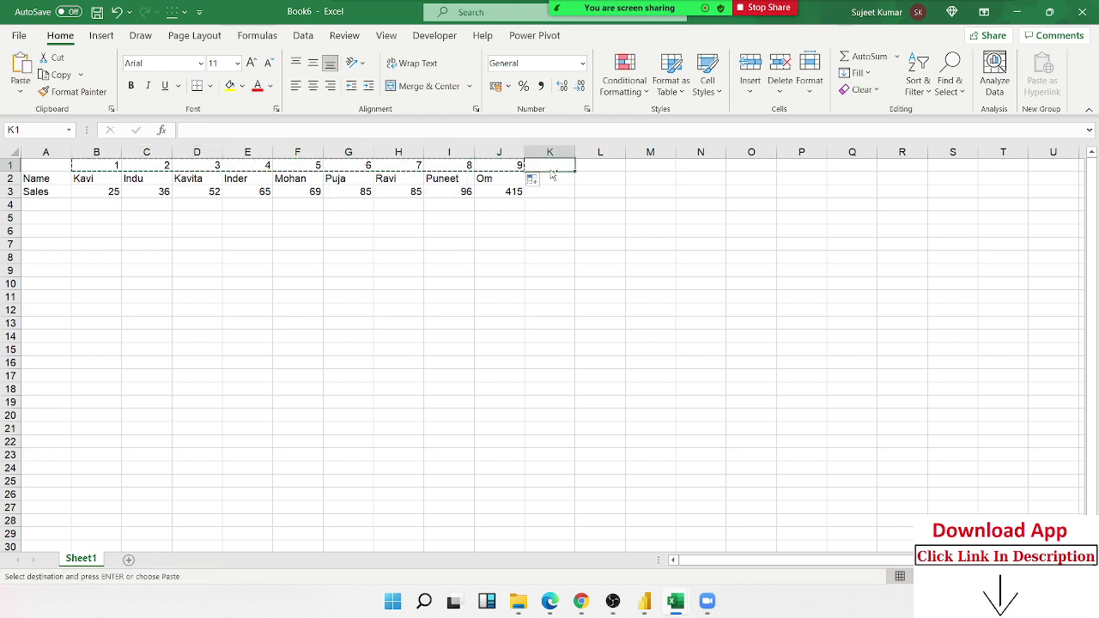
key("ctrl+v")
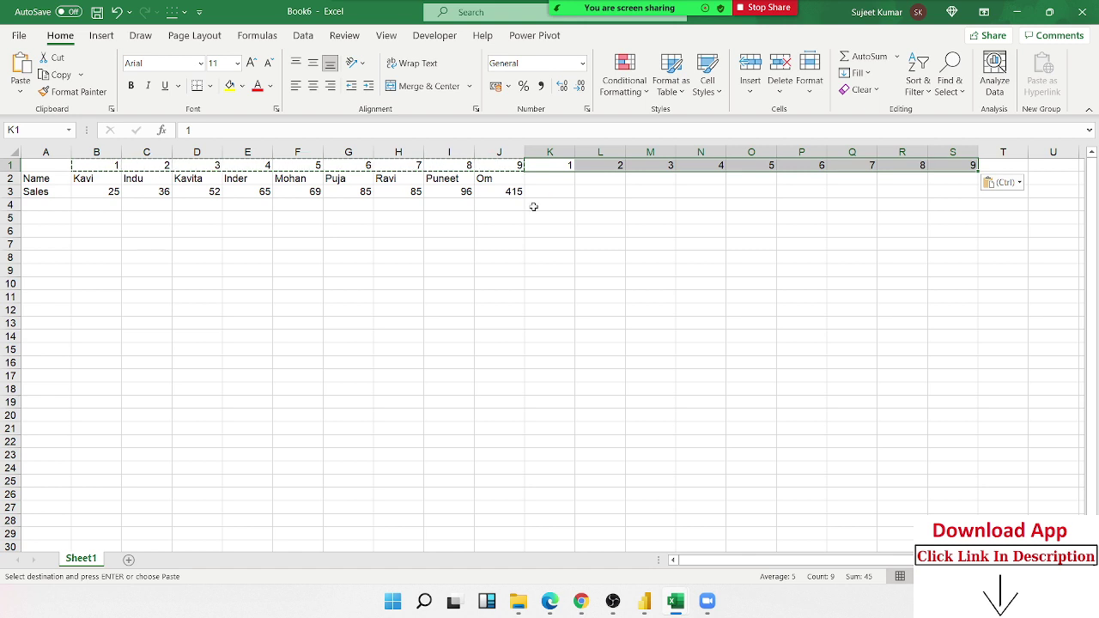
left_click(560, 179)
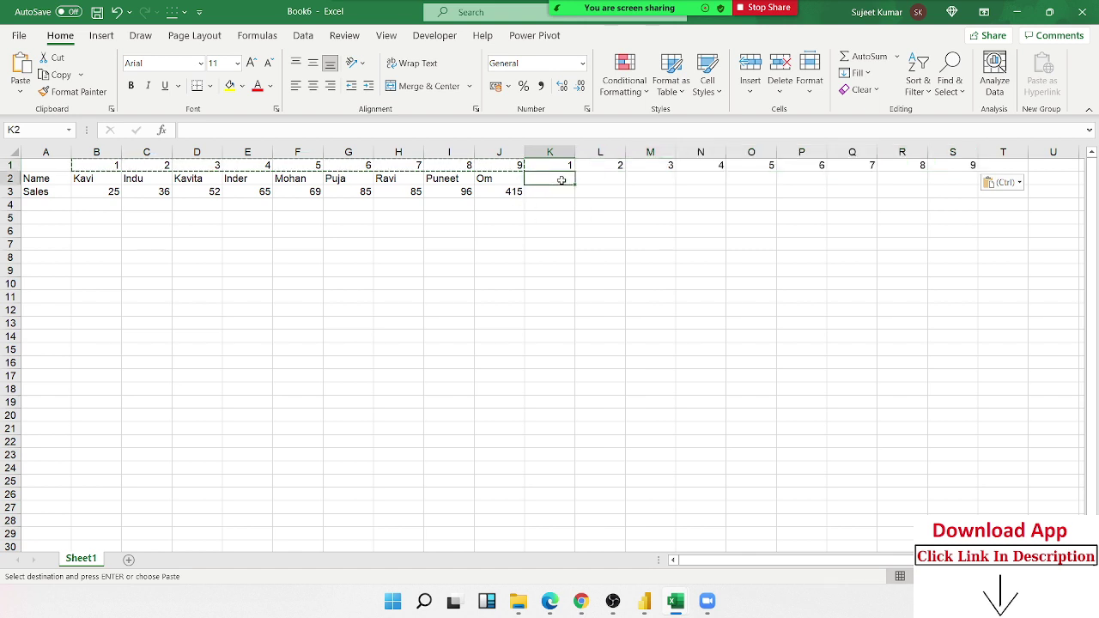
type("%")
key("Return")
left_click(562, 180)
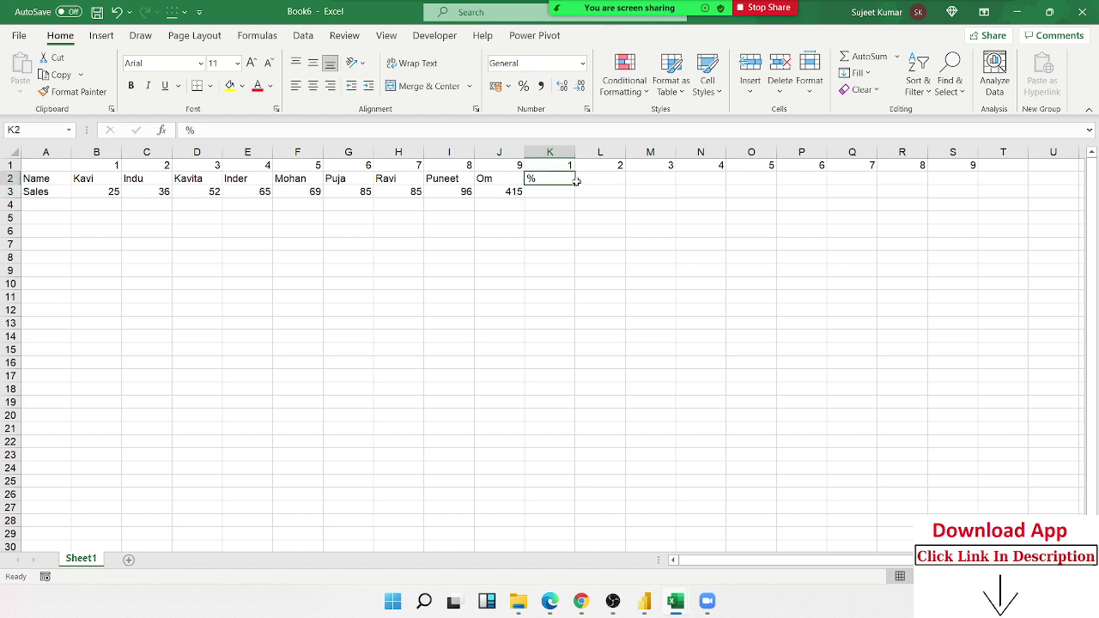
left_click_drag(575, 181, 968, 185)
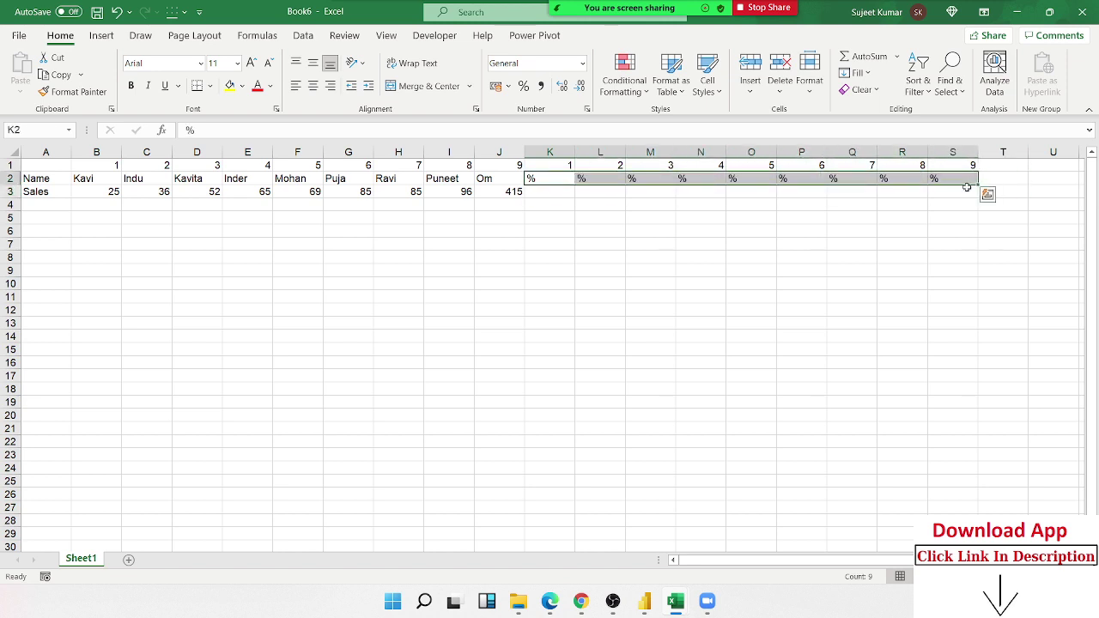
left_click(112, 163)
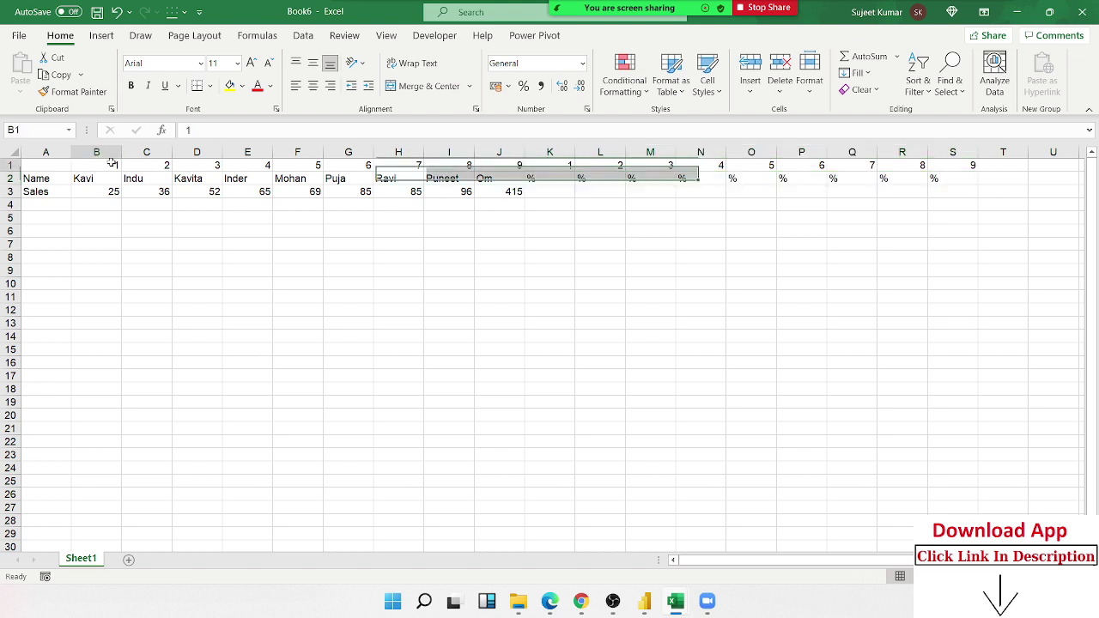
mouse_move(111, 164)
left_mouse_down()
mouse_move(954, 184)
mouse_move(901, 206)
mouse_move(953, 191)
left_mouse_up()
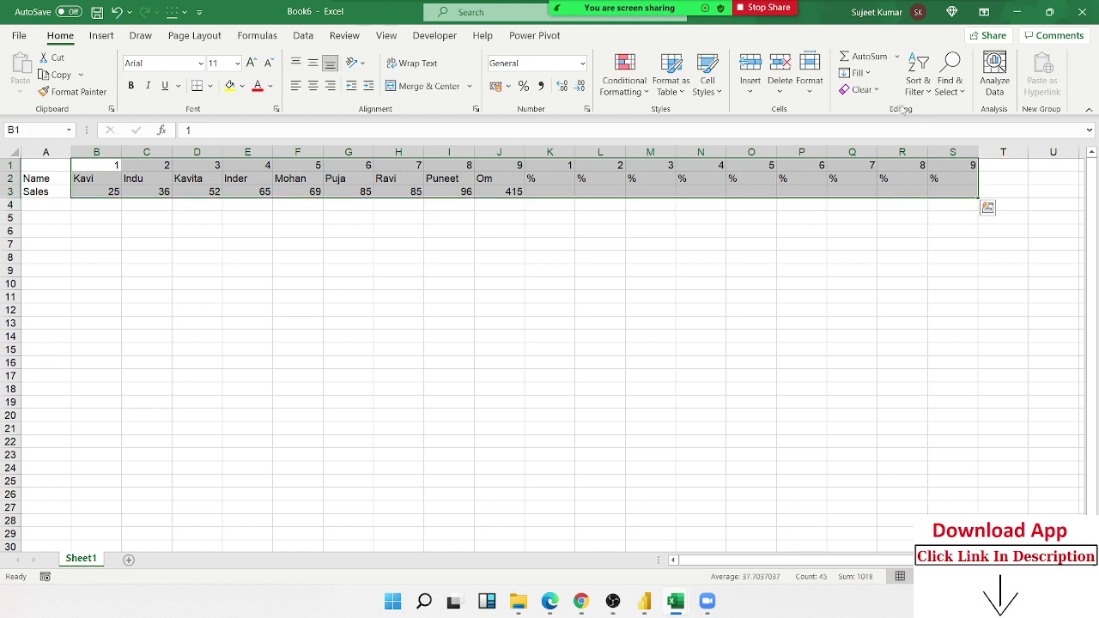
Sort B1:S3 left to right by Row 1 to alternate names with % columns, then select row 1
left_click(917, 79)
left_click(985, 155)
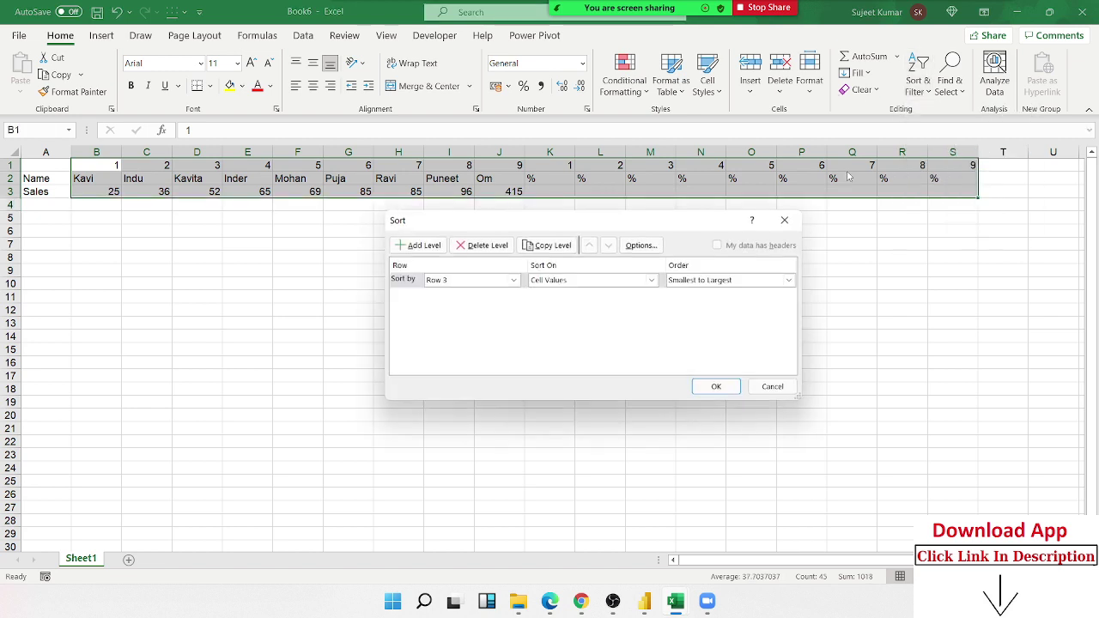
left_click(640, 245)
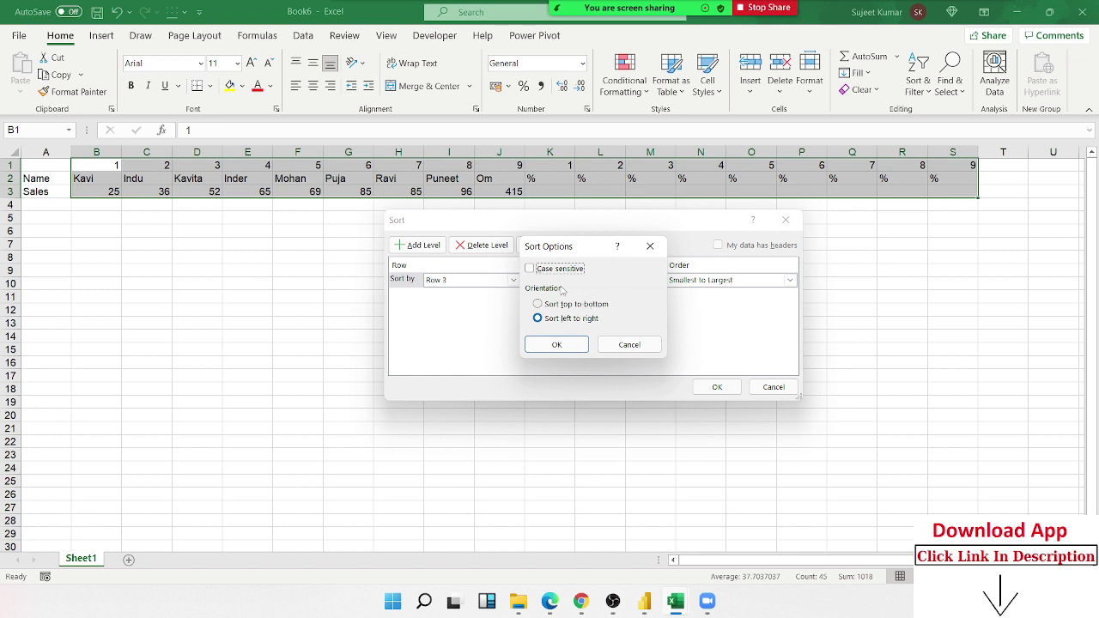
left_click(552, 348)
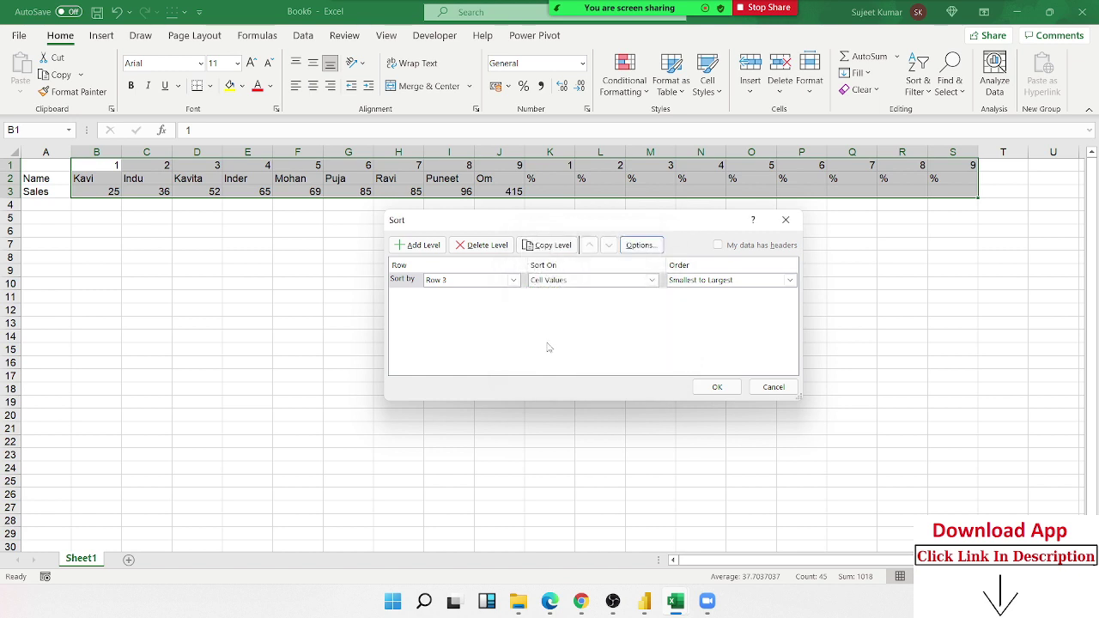
left_click(513, 280)
left_click(507, 294)
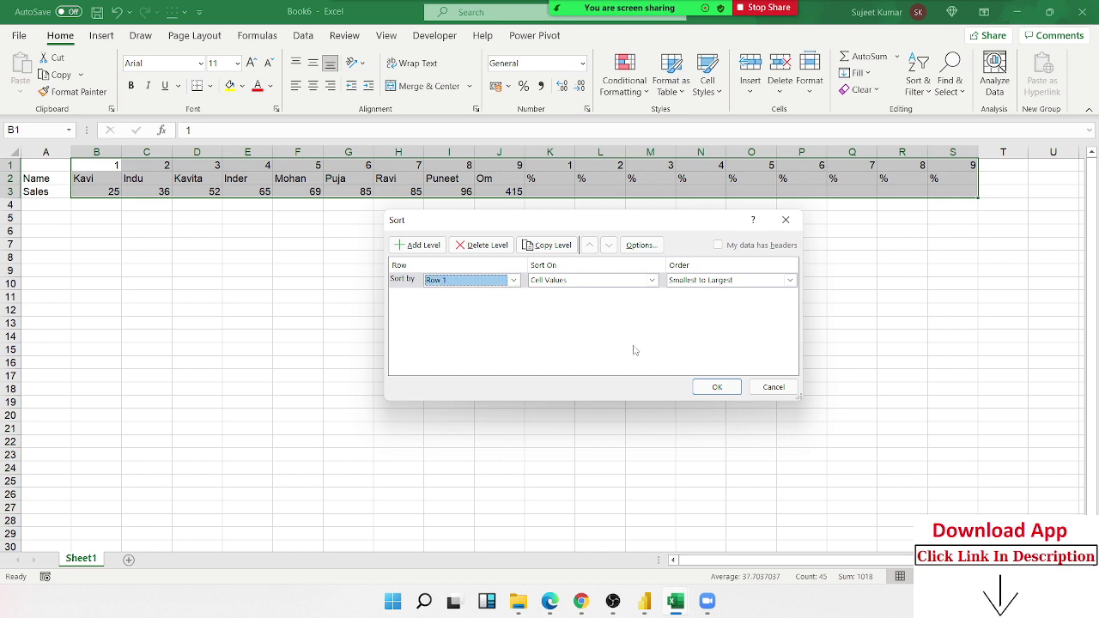
left_click(706, 389)
left_click(481, 311)
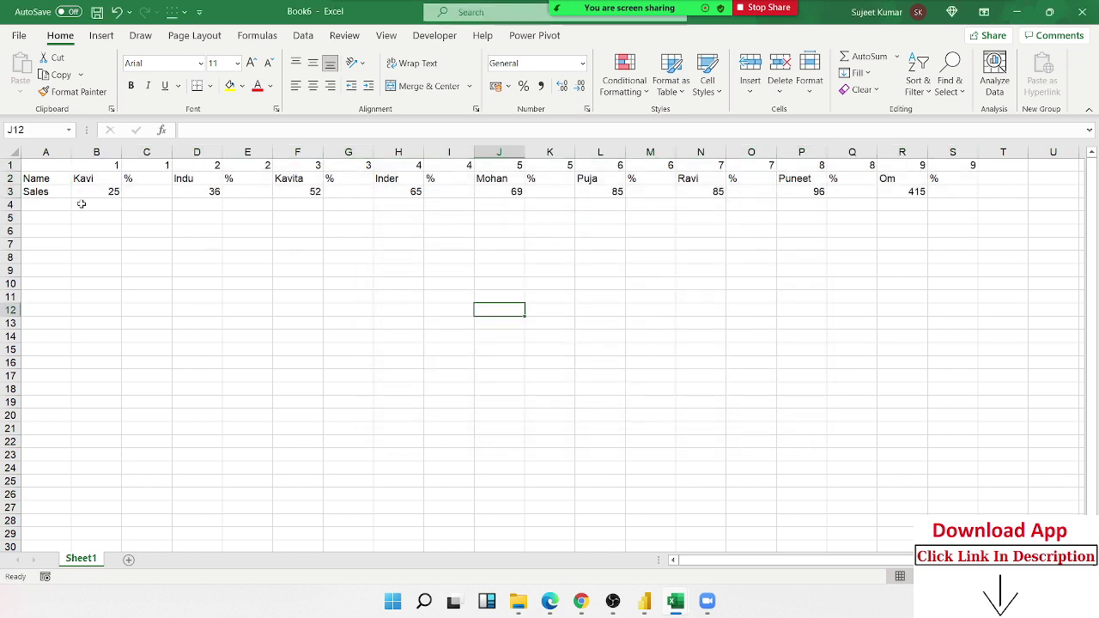
left_click(9, 164)
key("ctrl+minus")
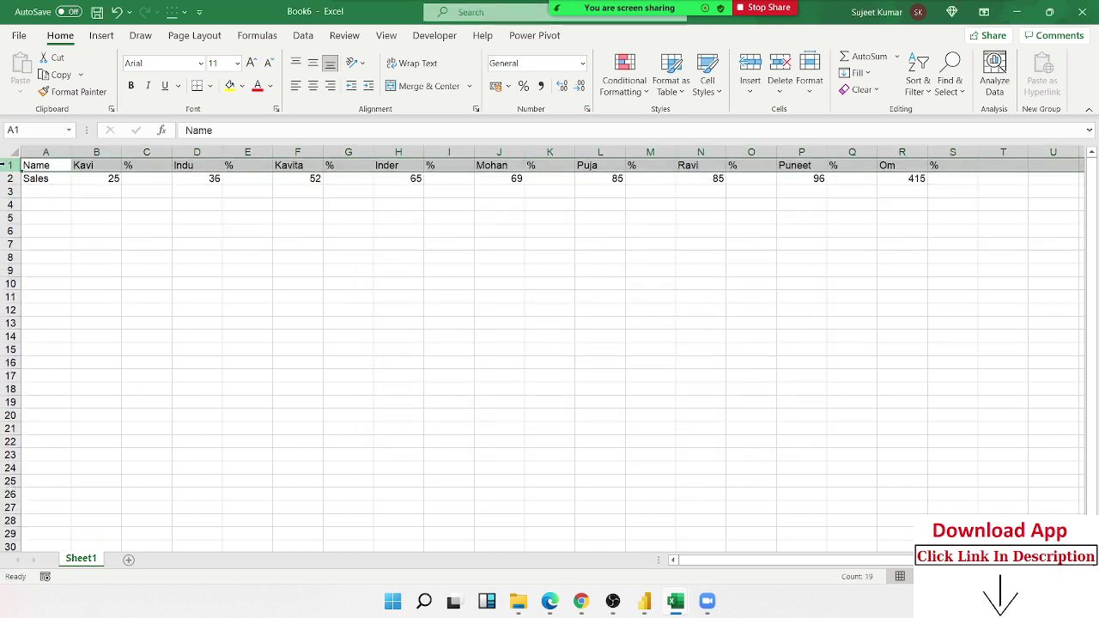
left_click(168, 237)
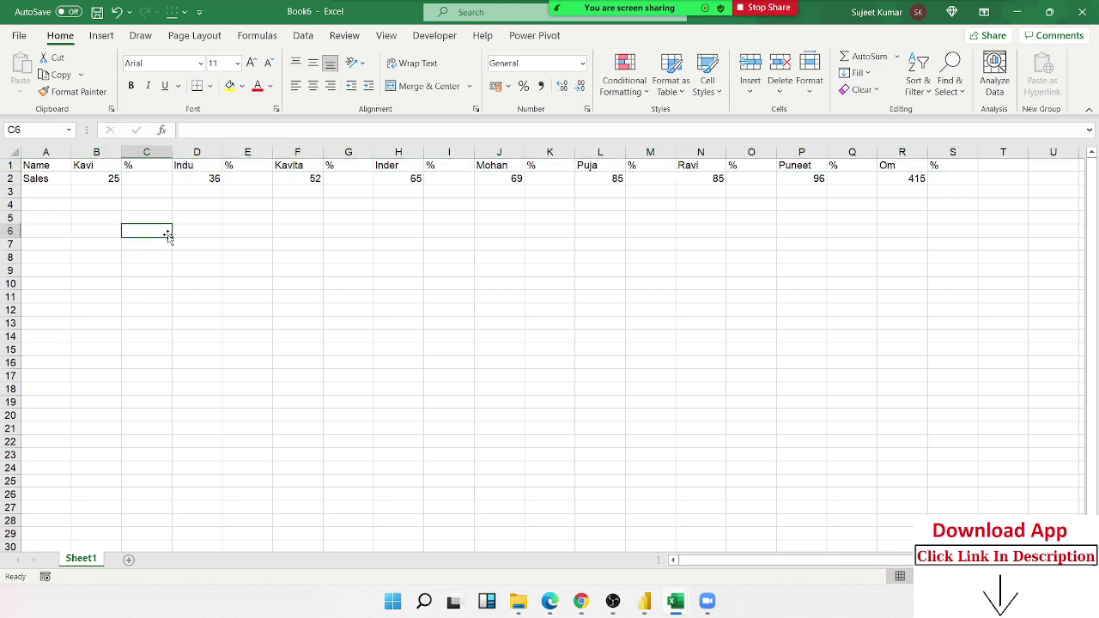